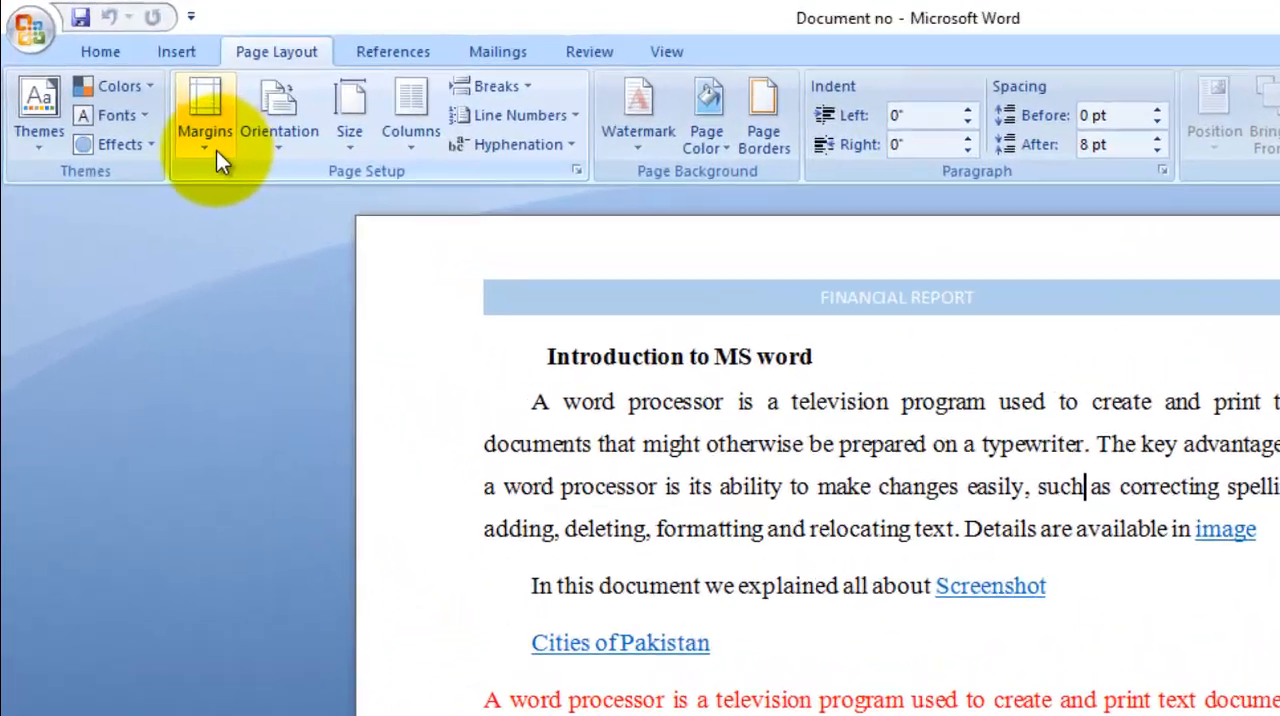
pyautogui.click(150, 104)
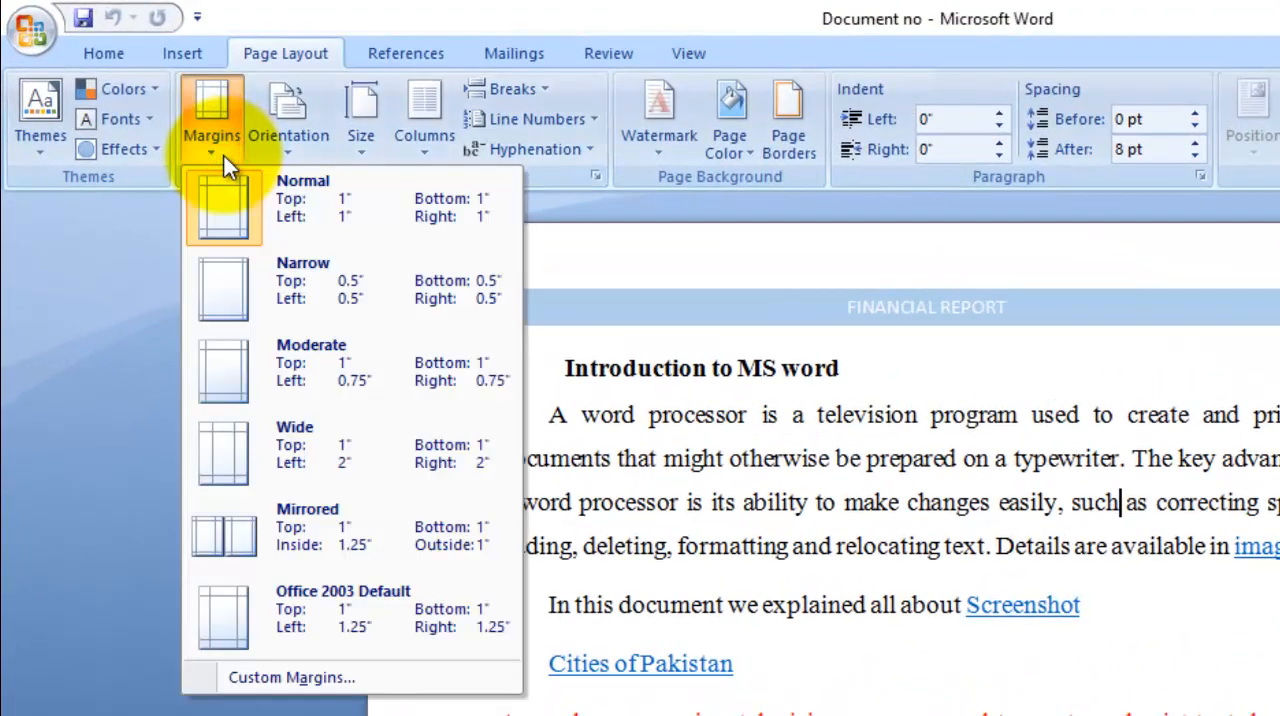
pyautogui.click(223, 155)
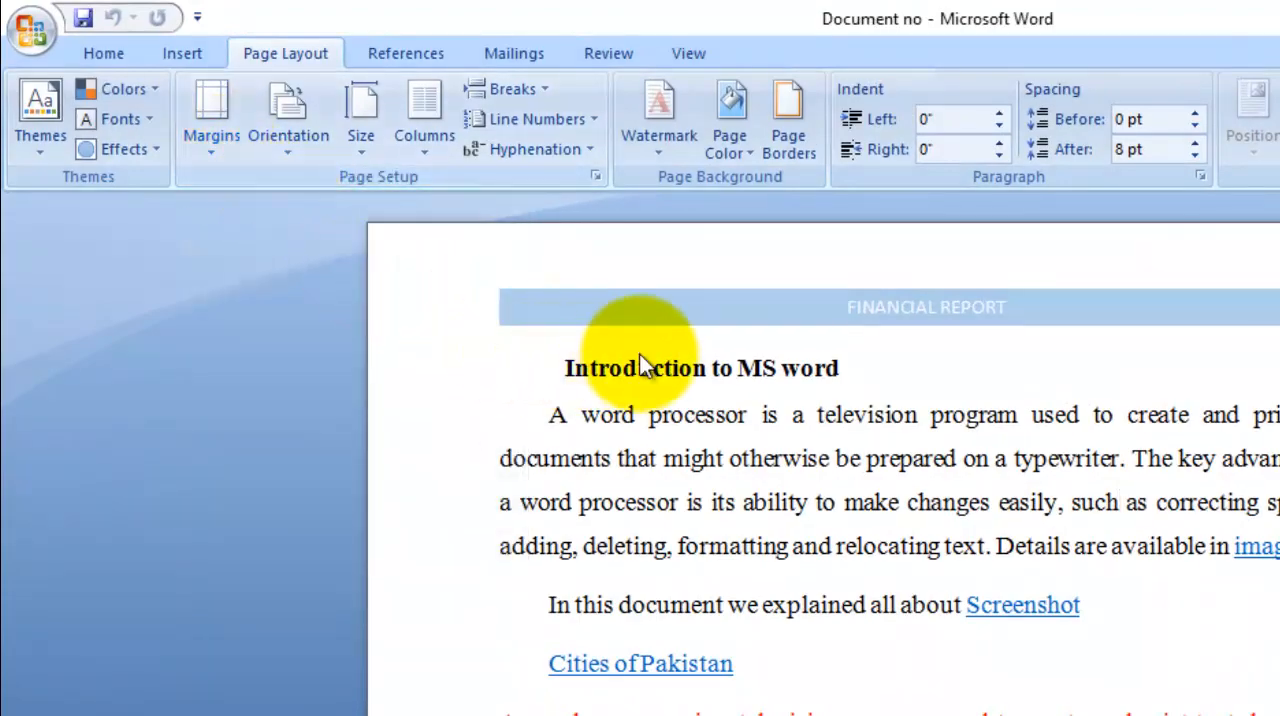
pyautogui.scroll(-2, 640, 353)
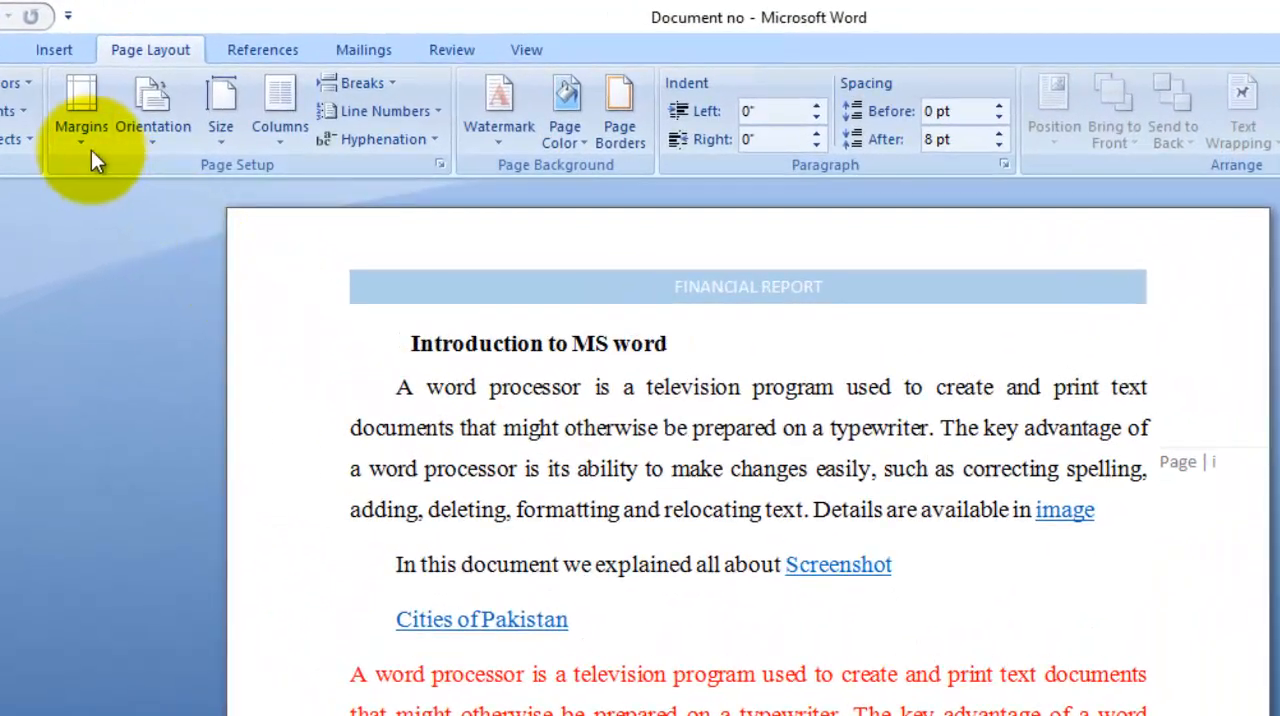
# Step: Apply the Narrow margin preset (0.5" on all sides) to the opening section and review its pages
pyautogui.click(150, 104)
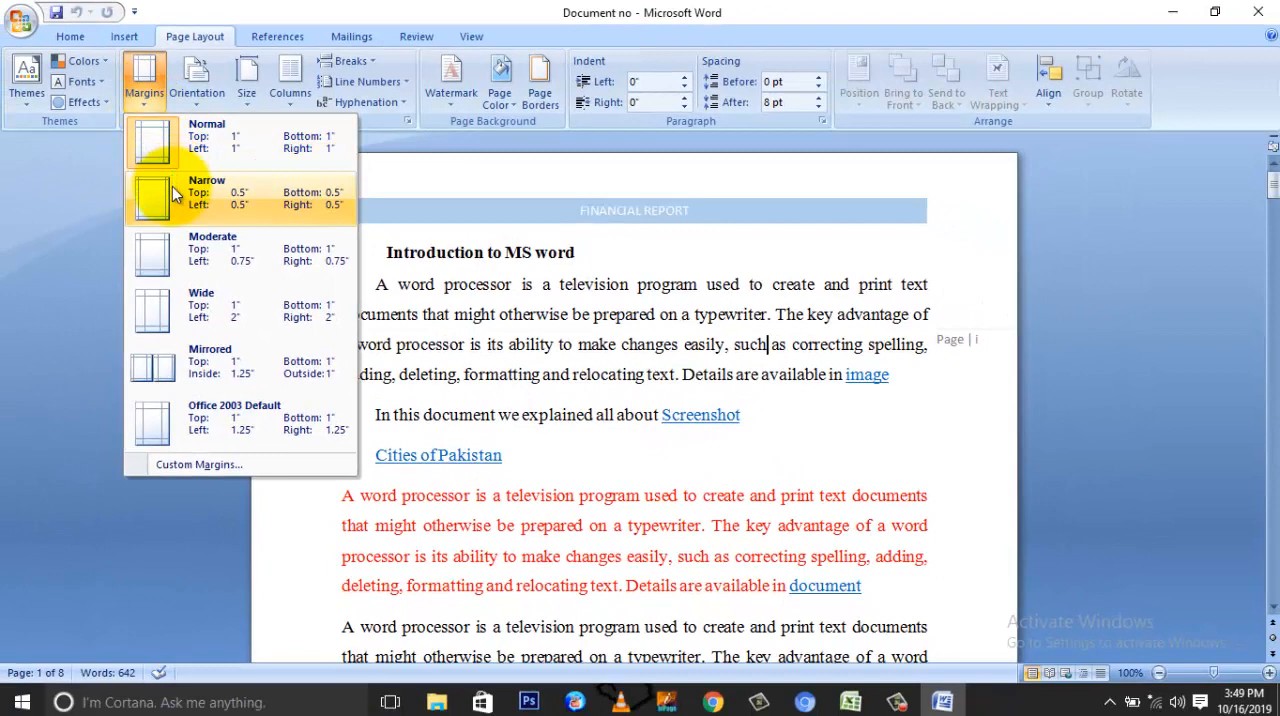
pyautogui.click(173, 189)
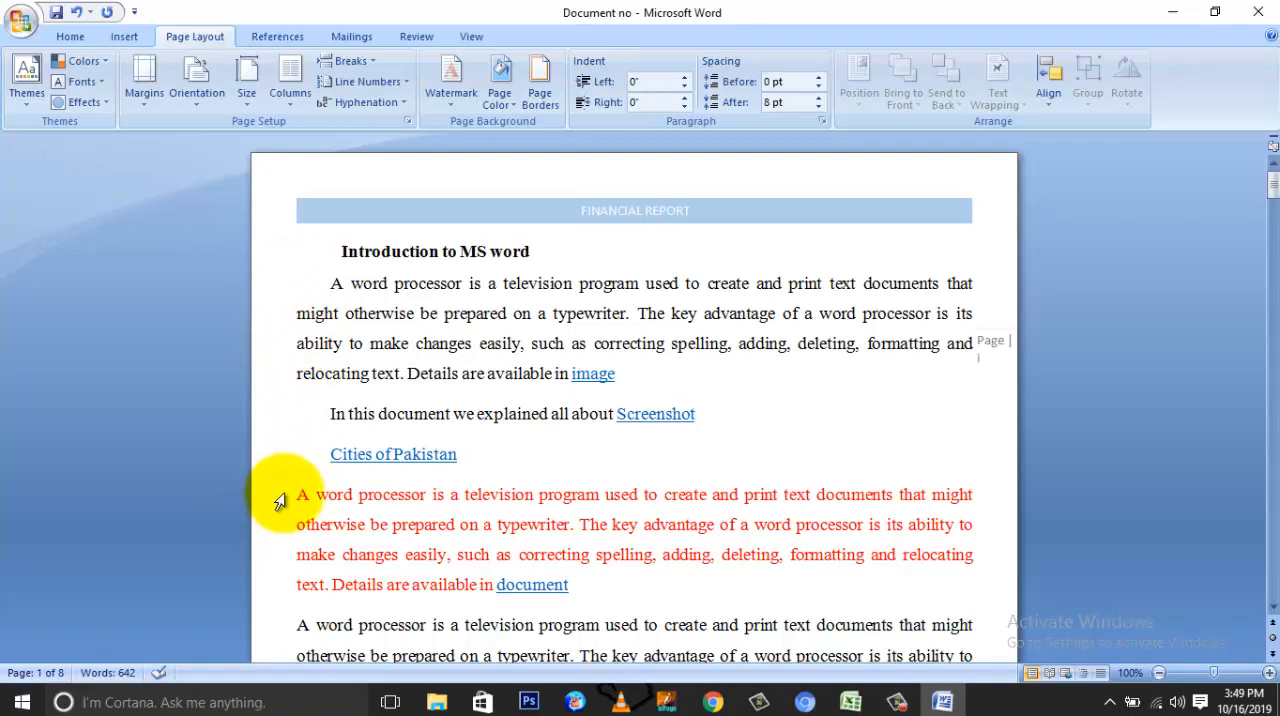
pyautogui.scroll(-6, 330, 305)
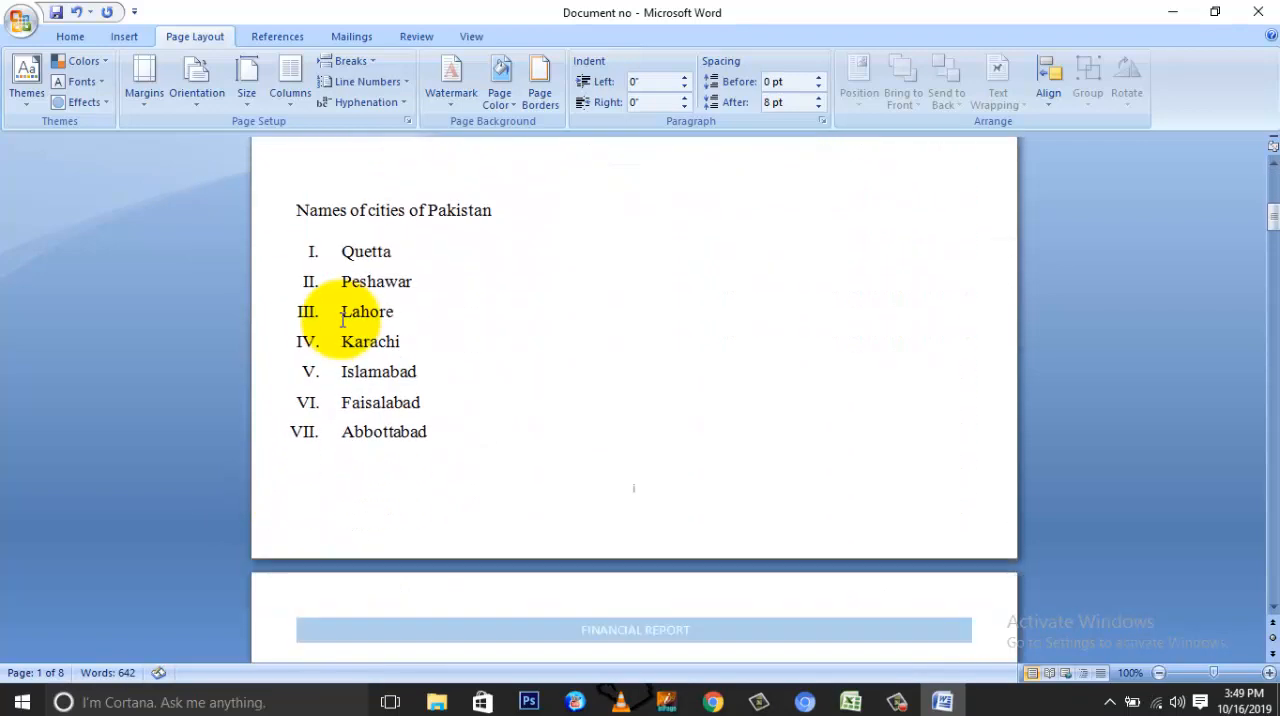
pyautogui.scroll(-1, 342, 318)
pyautogui.scroll(2, 342, 318)
pyautogui.scroll(-3, 342, 319)
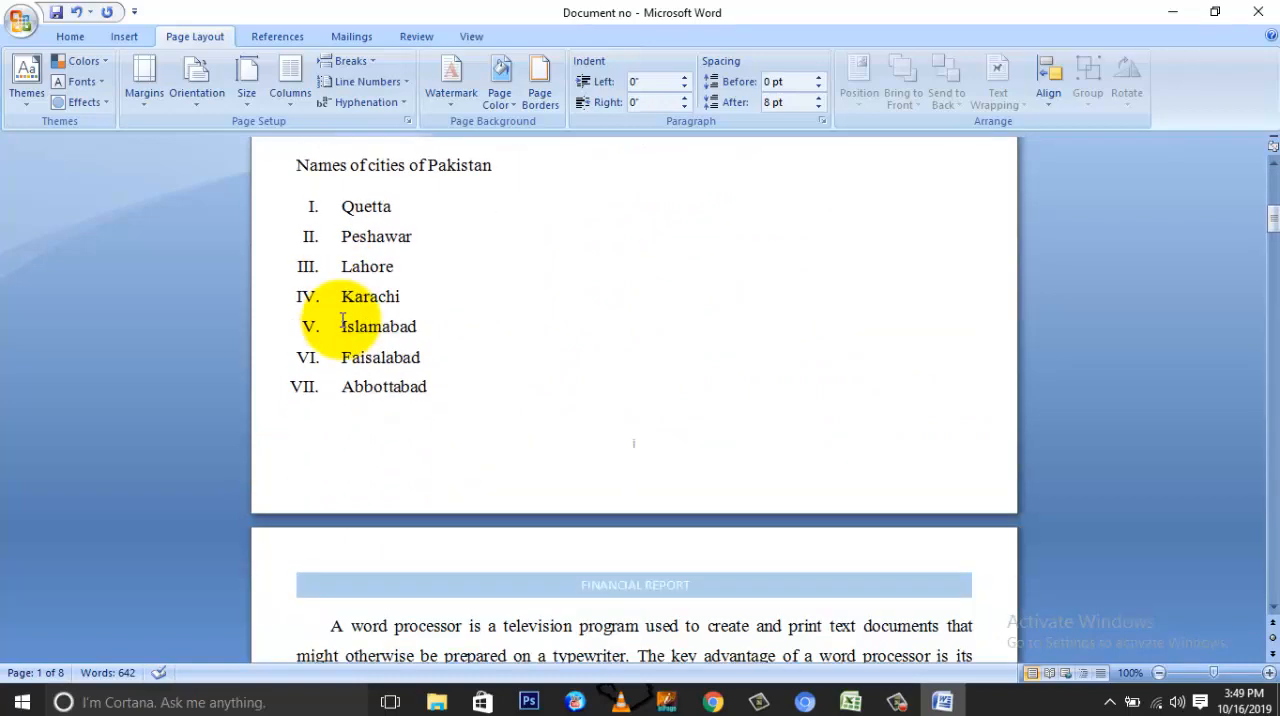
pyautogui.scroll(6, 342, 319)
pyautogui.scroll(2, 342, 319)
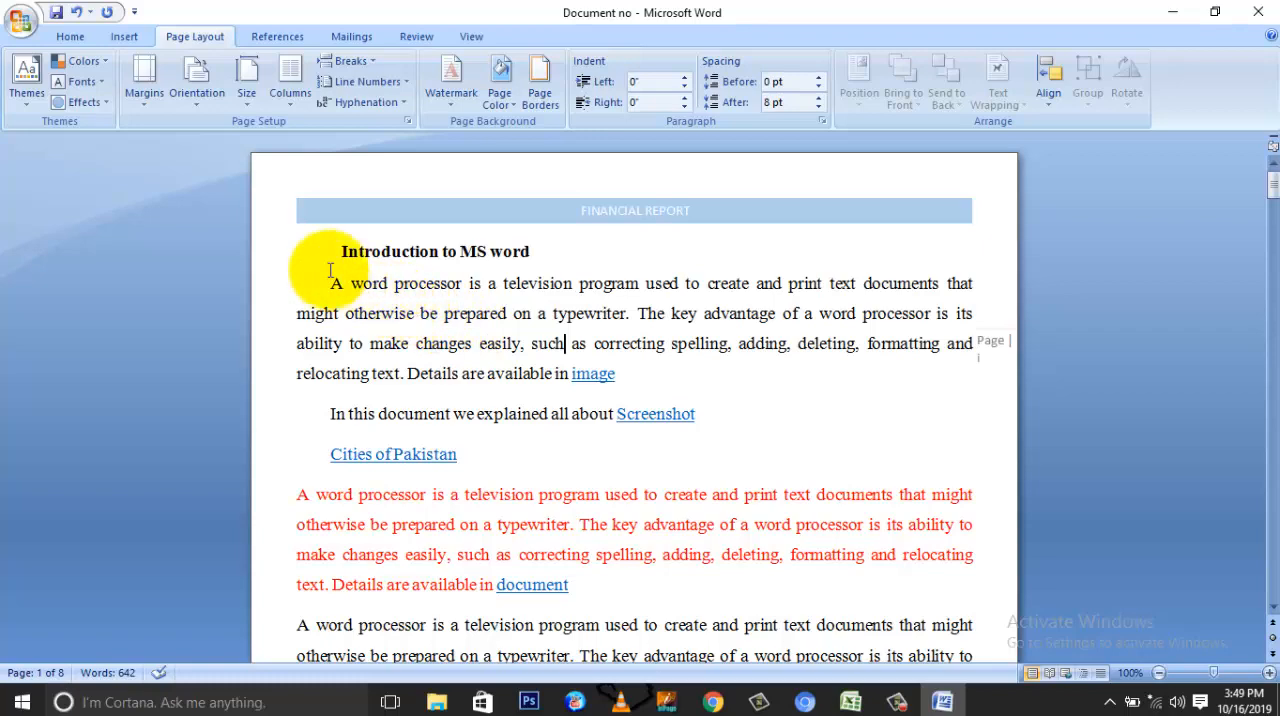
# Step: Change the opening section's margins to the Wide preset, with 2" left and right
pyautogui.click(141, 108)
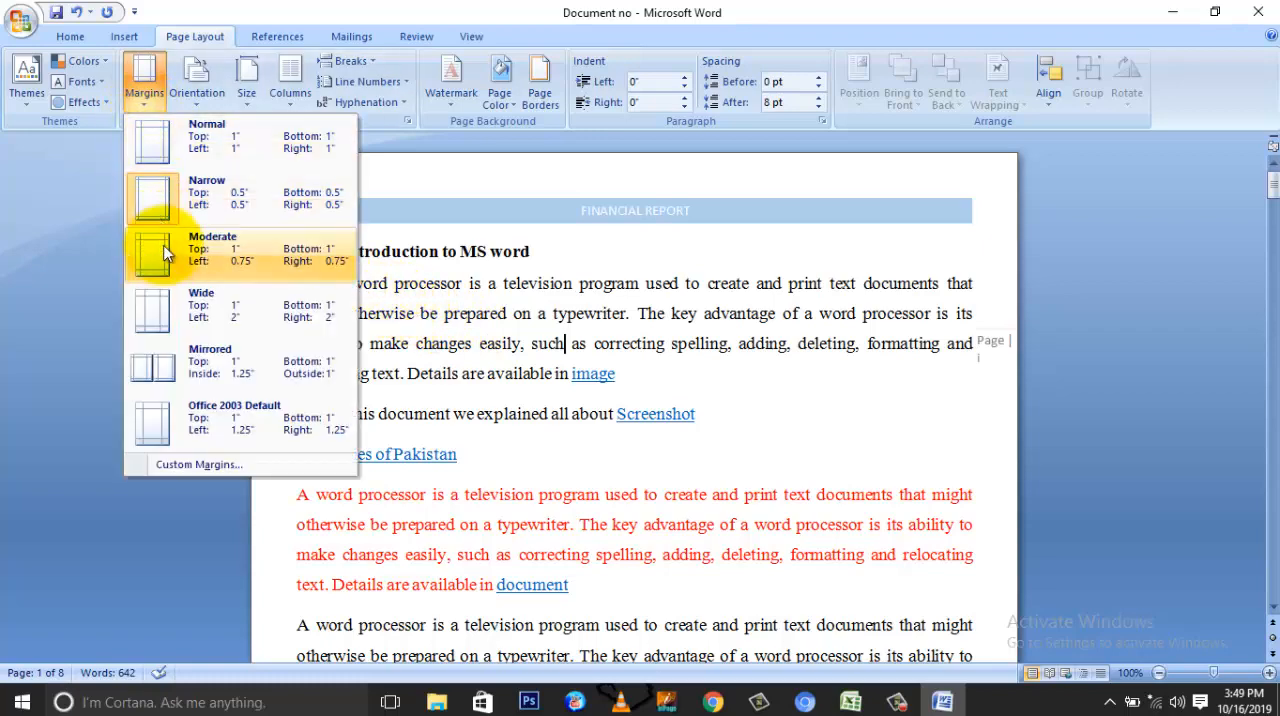
pyautogui.click(163, 314)
# Step: Examine how the wide margins reflow the text and the list of cities across the first three pages
pyautogui.scroll(-5, 477, 335)
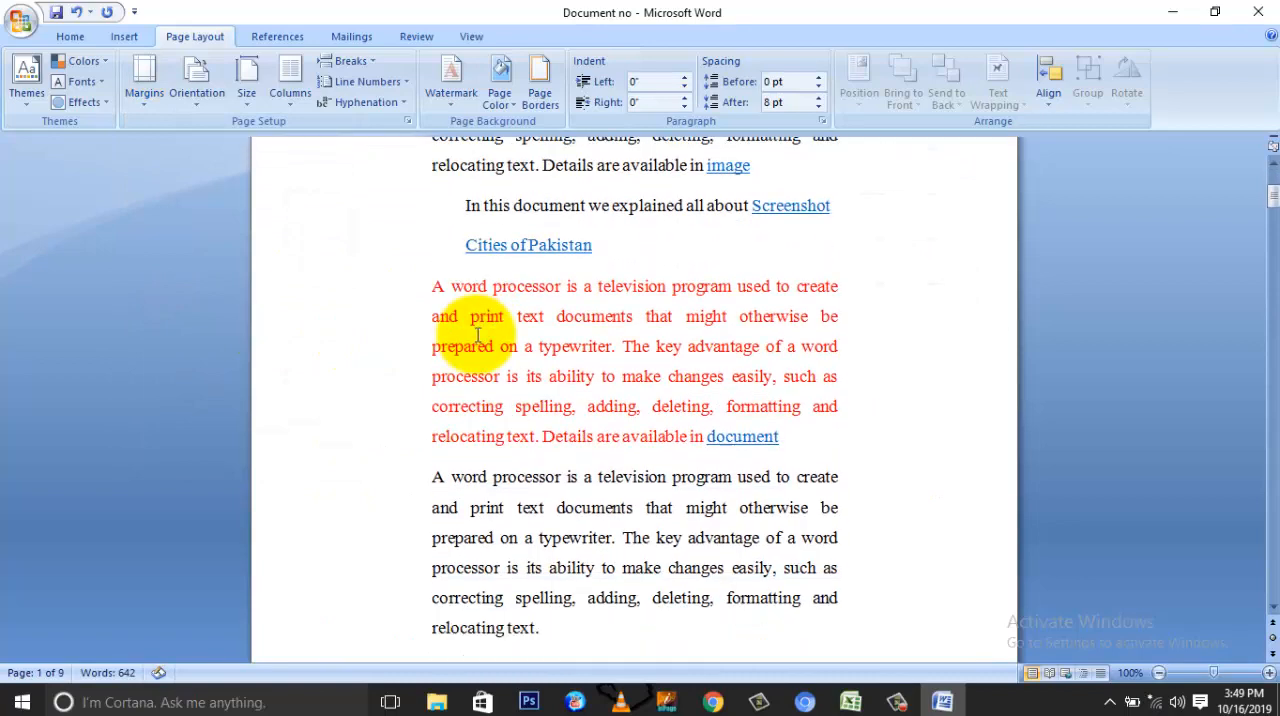
pyautogui.scroll(-4, 477, 335)
pyautogui.scroll(4, 534, 374)
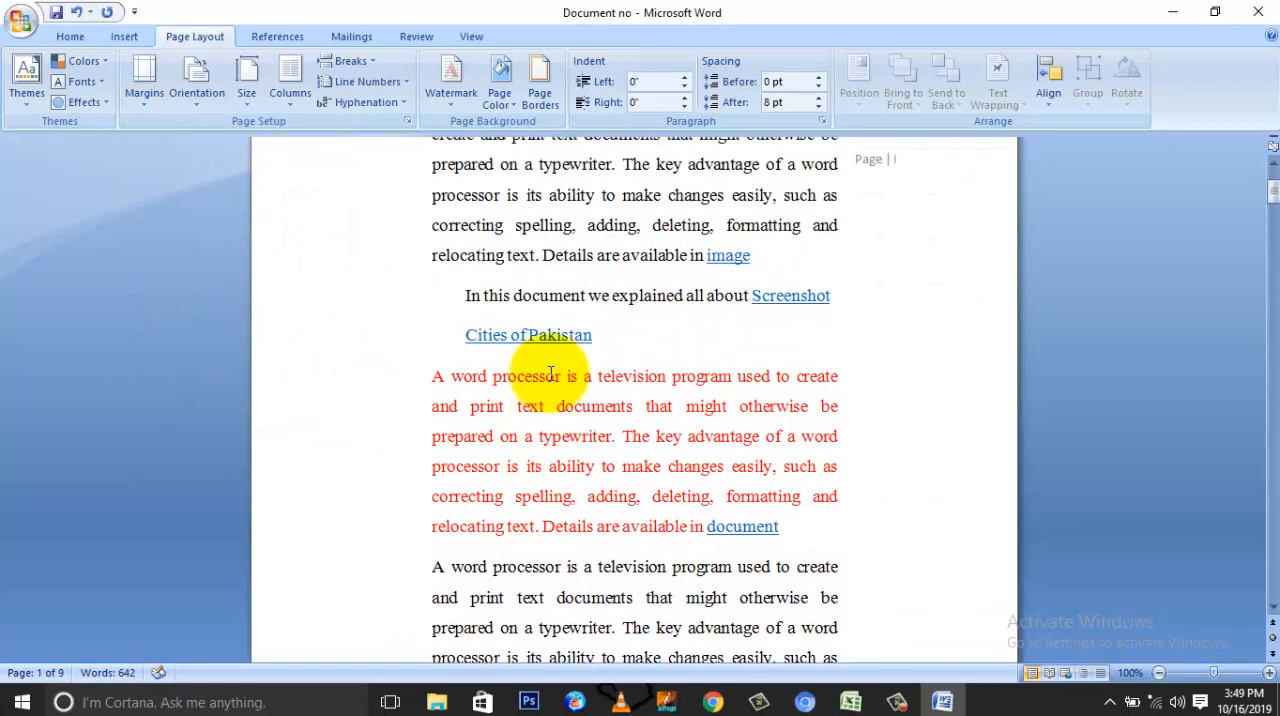
pyautogui.scroll(3, 550, 373)
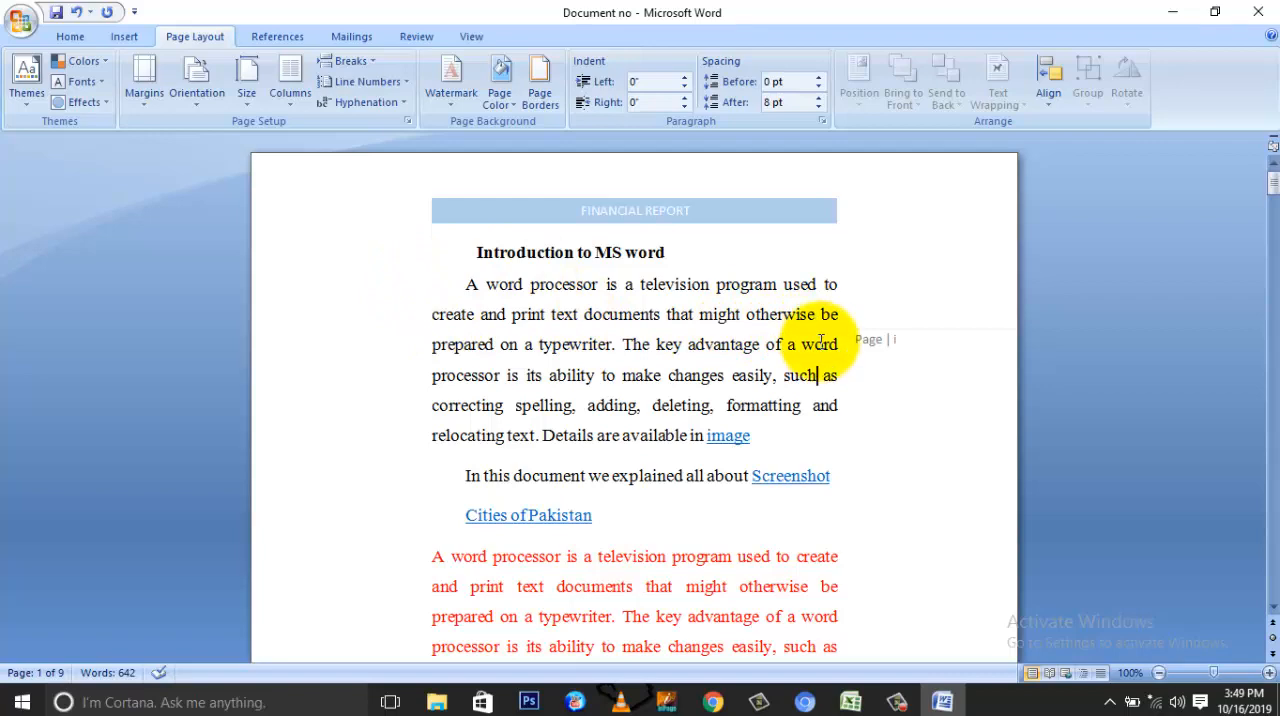
pyautogui.scroll(-7, 820, 342)
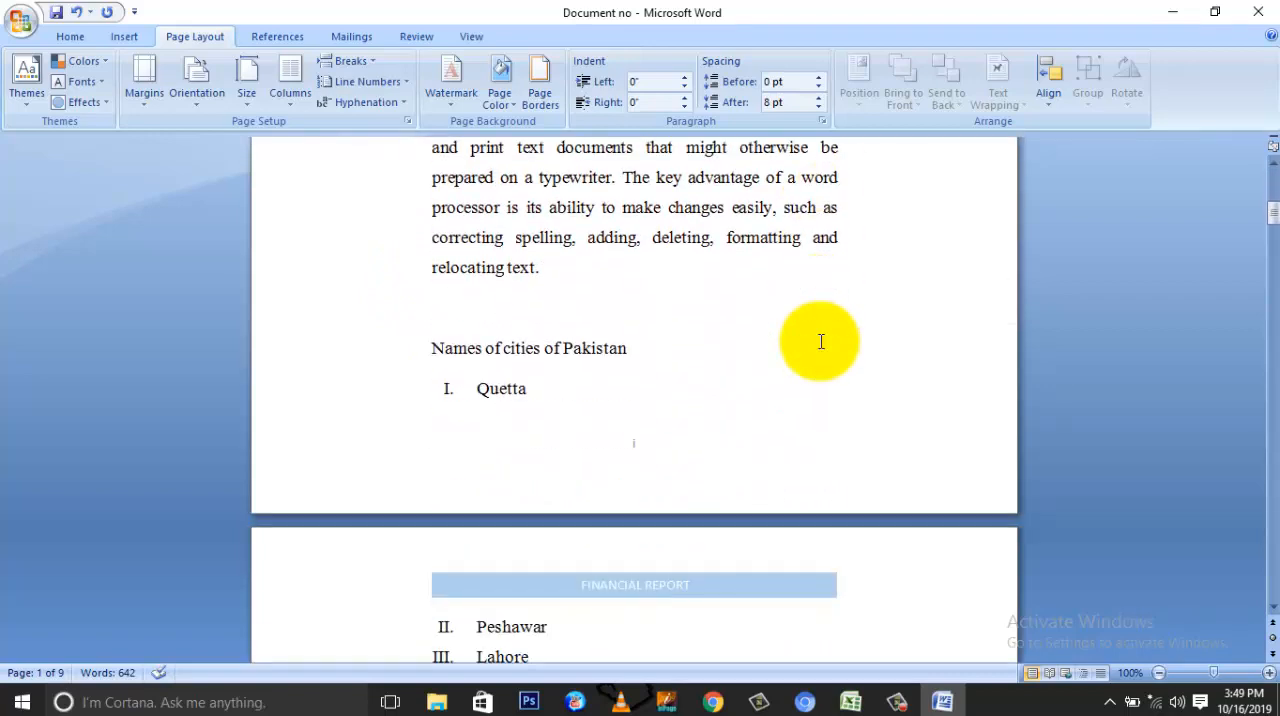
pyautogui.scroll(-17, 820, 342)
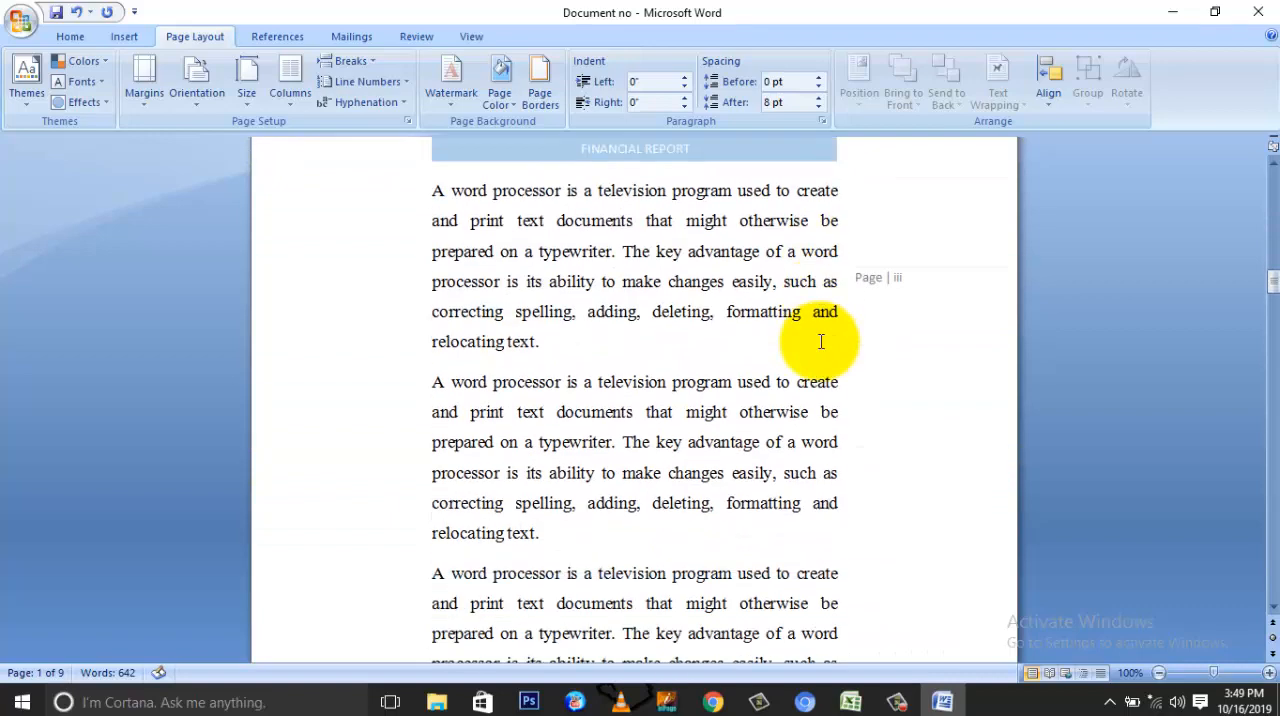
pyautogui.scroll(-4, 820, 342)
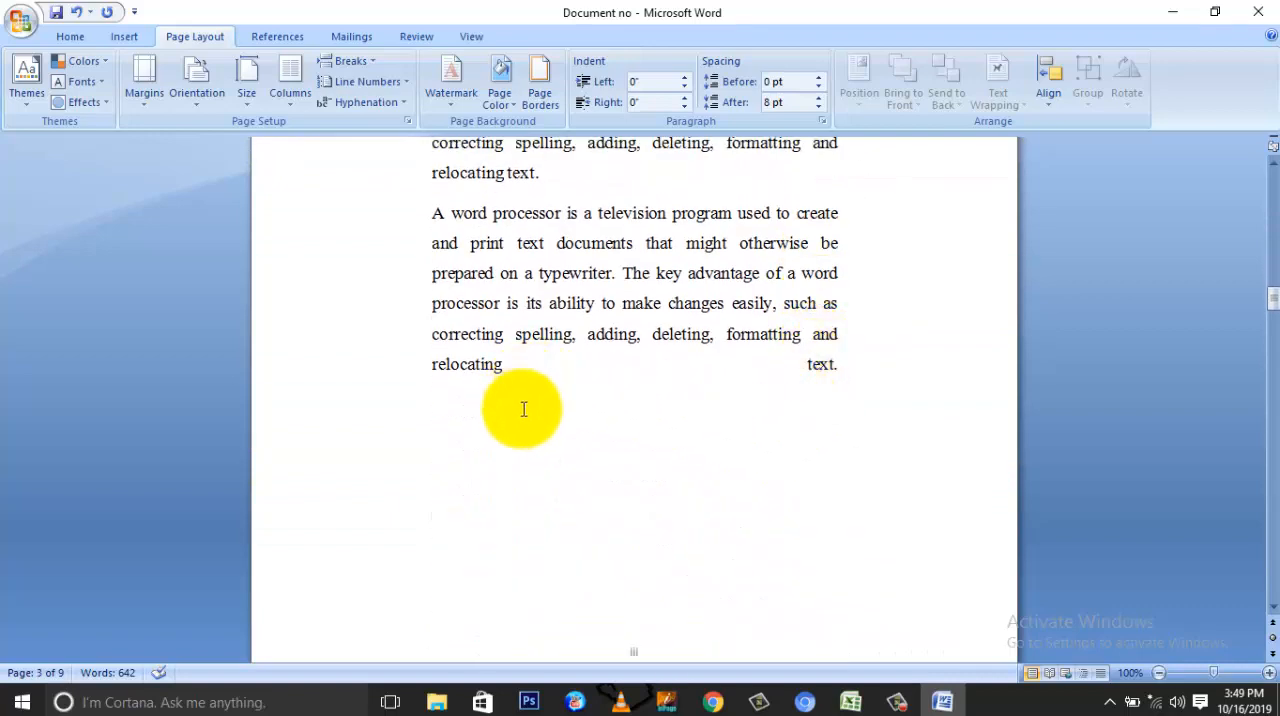
pyautogui.scroll(-1, 620, 608)
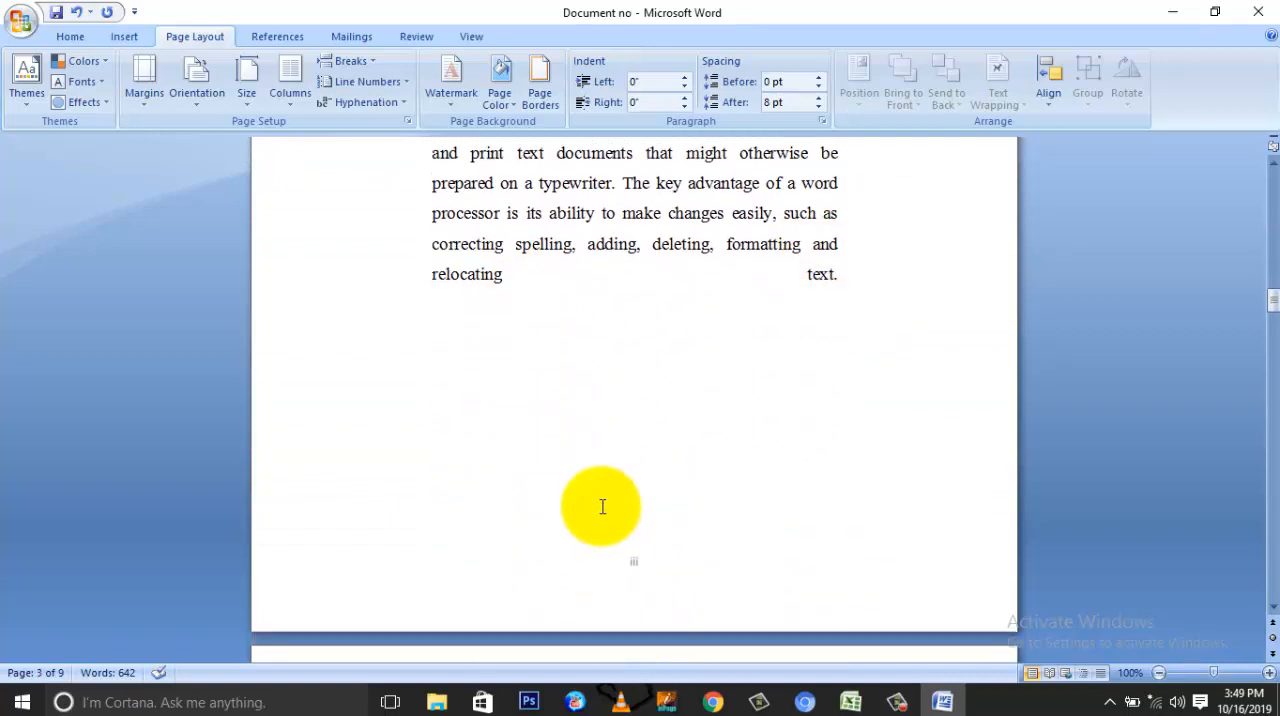
pyautogui.scroll(4, 603, 505)
pyautogui.scroll(3, 551, 380)
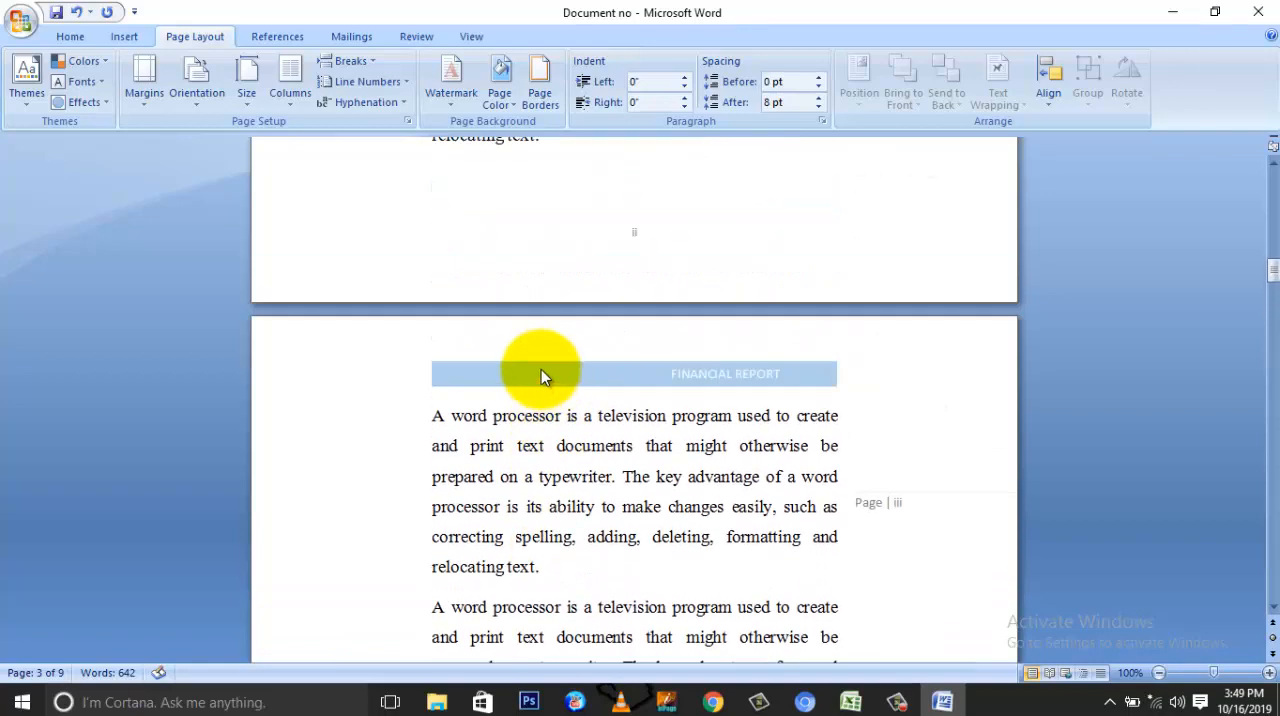
# Step: Switch the opening section's margins back to the Narrow preset of 0.5" on every side
pyautogui.click(144, 92)
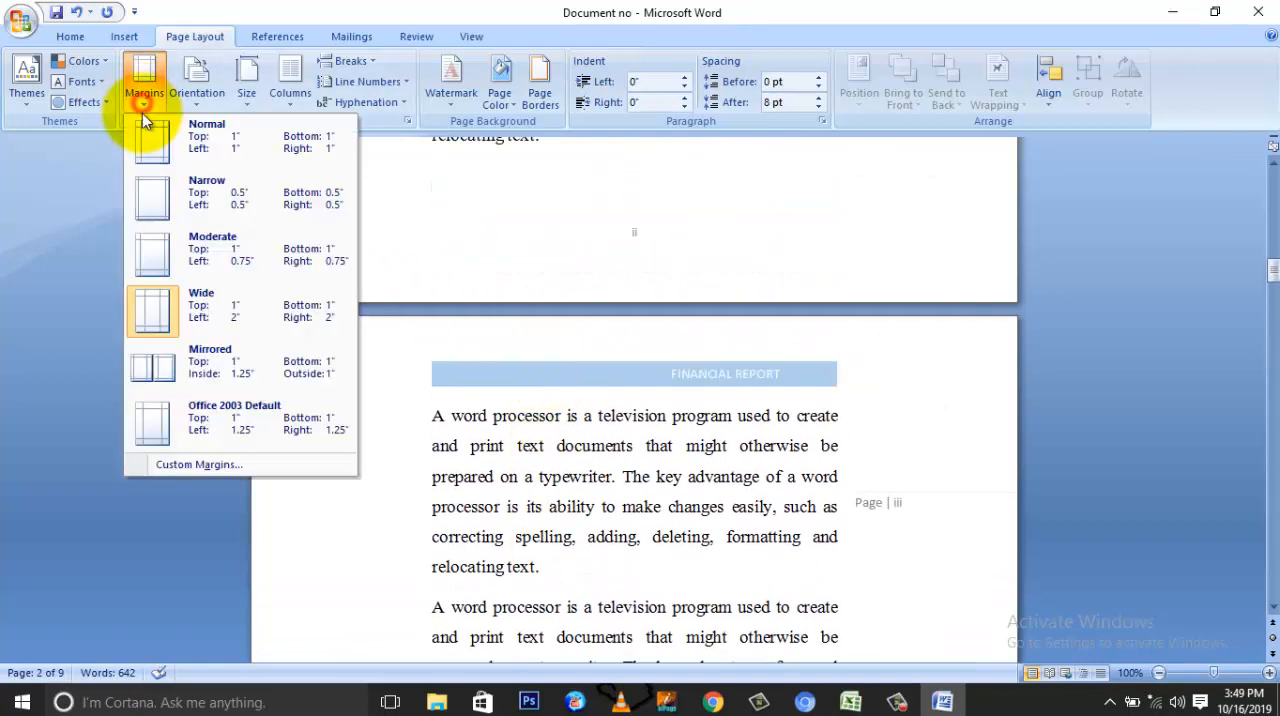
pyautogui.click(156, 193)
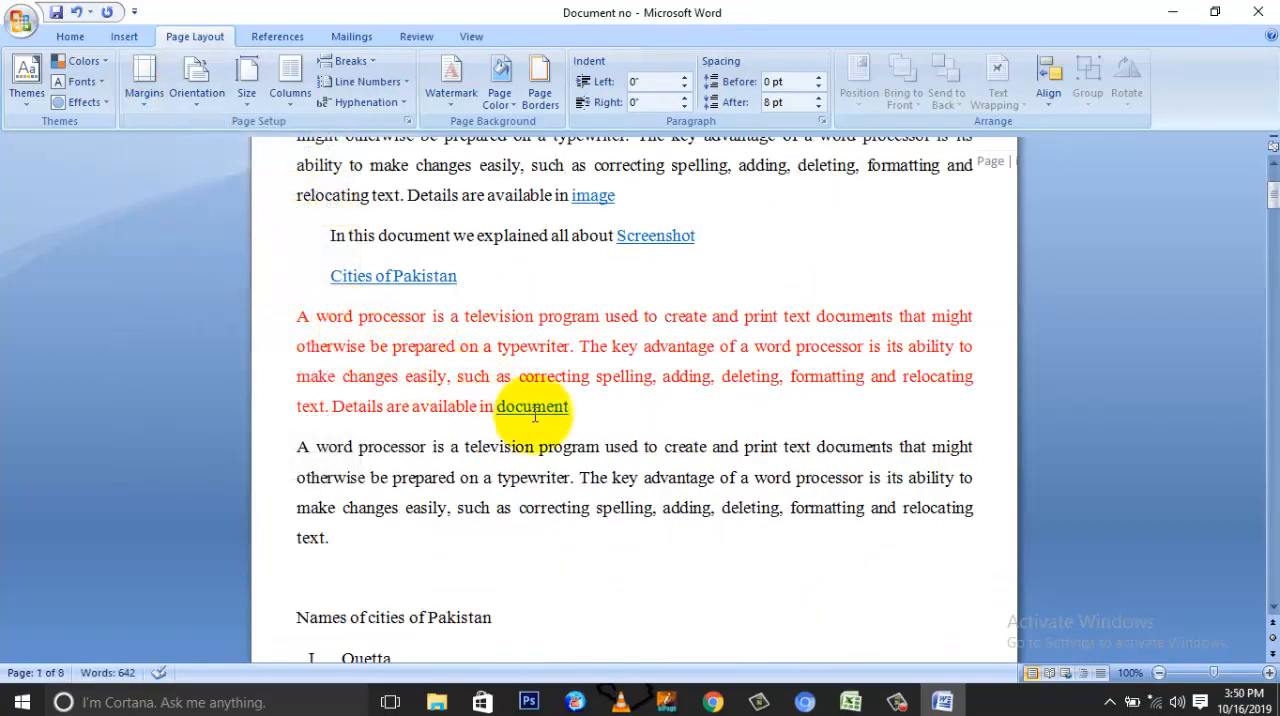
# Step: Compare the margins of the narrow first two pages with those of the following section containing the table and picture
pyautogui.scroll(-15, 535, 416)
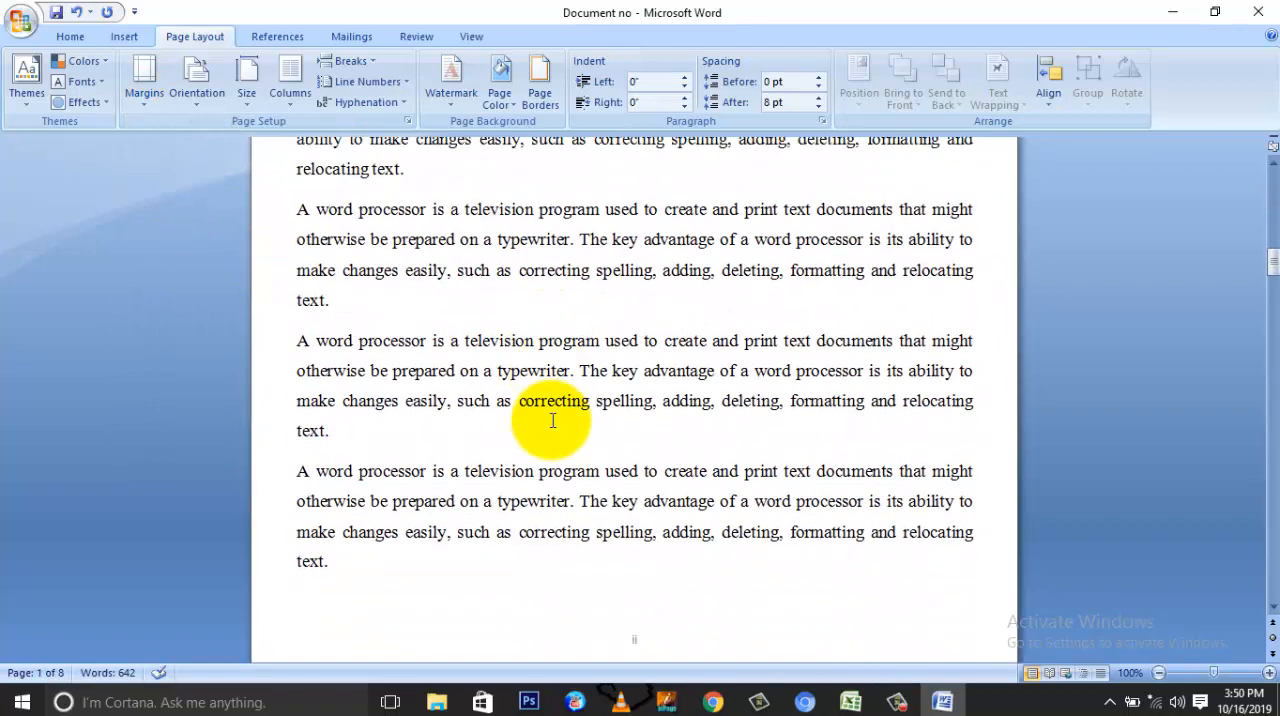
pyautogui.scroll(-5, 552, 420)
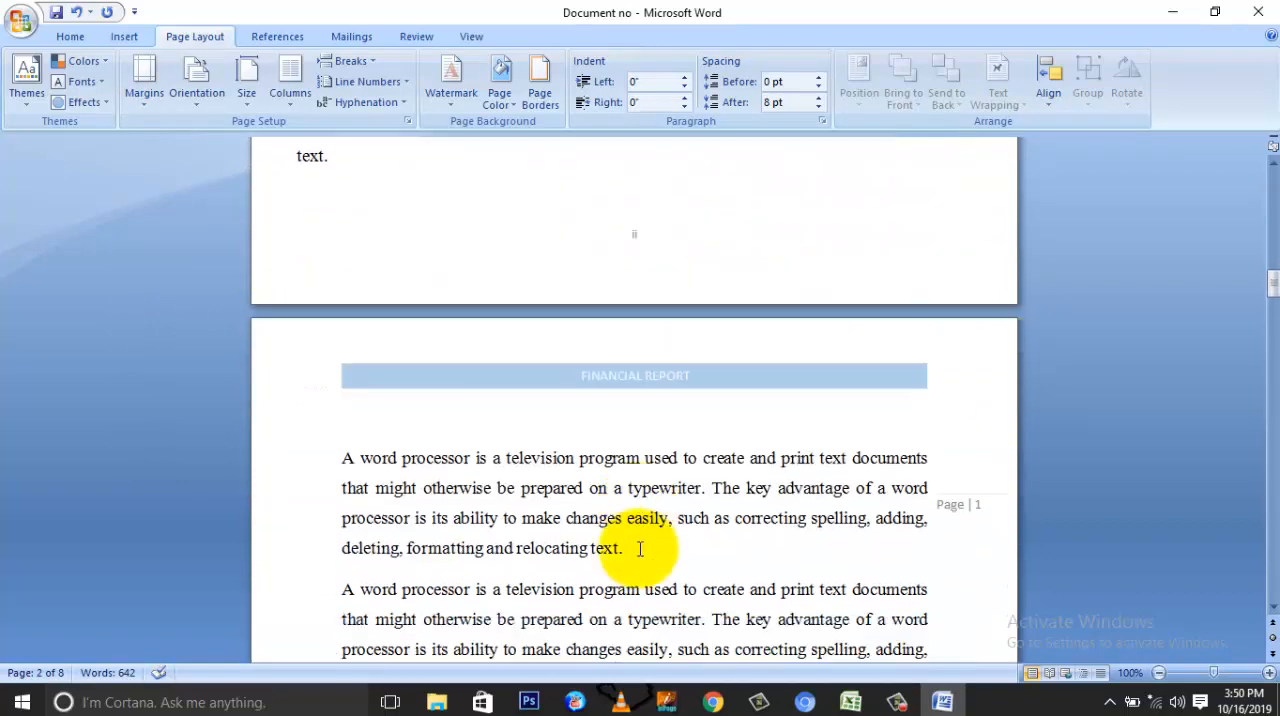
pyautogui.scroll(-5, 640, 548)
pyautogui.scroll(-3, 651, 380)
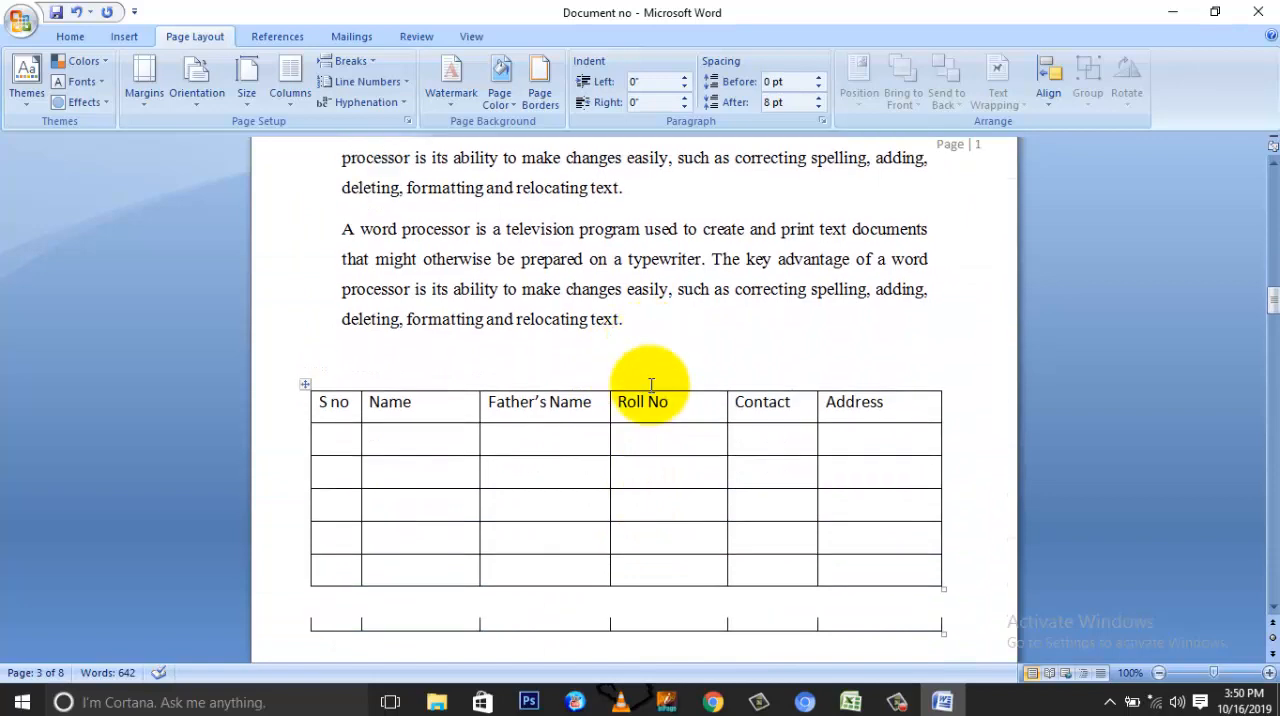
pyautogui.scroll(4, 651, 384)
pyautogui.scroll(-5, 651, 384)
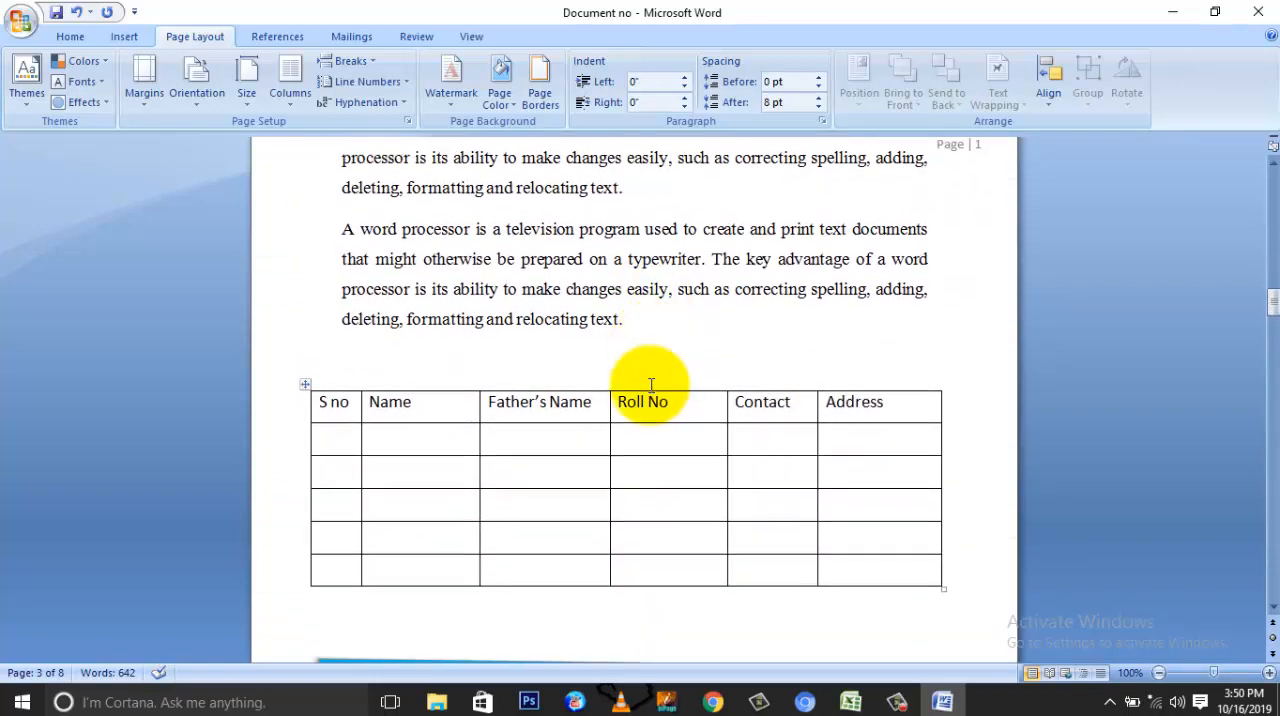
pyautogui.scroll(-2, 590, 300)
pyautogui.scroll(-2, 571, 266)
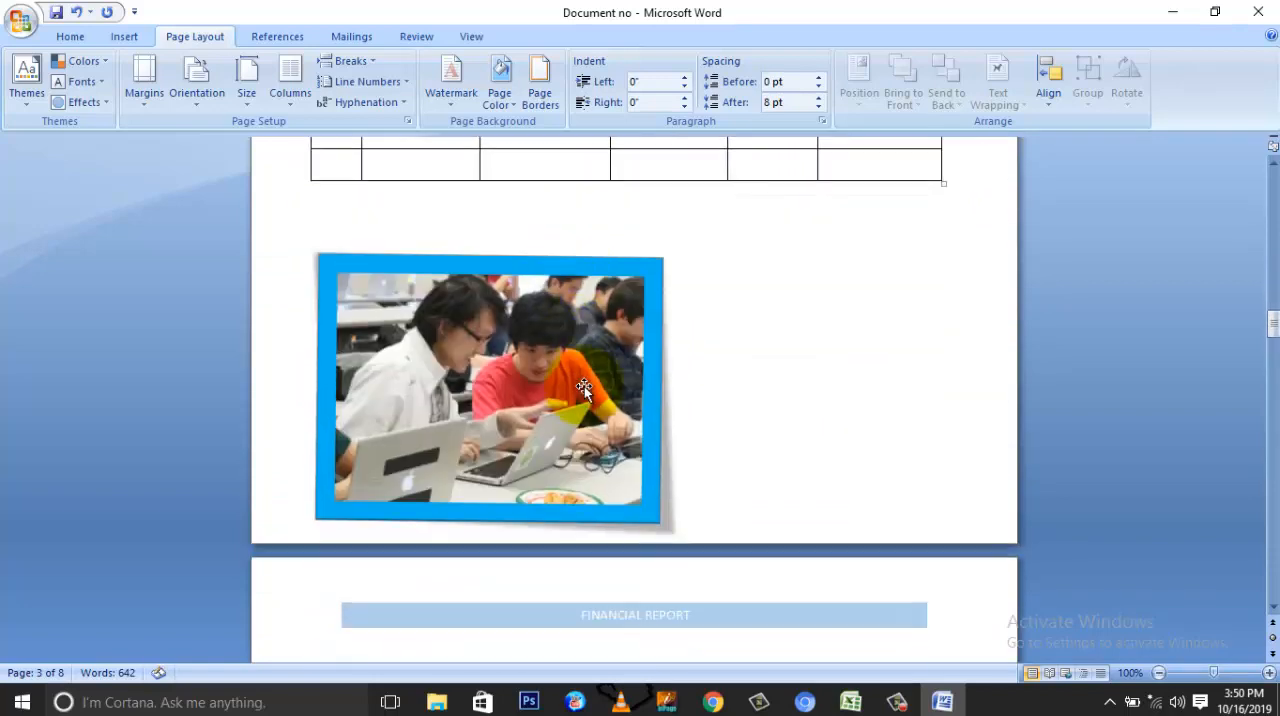
pyautogui.scroll(-5, 598, 433)
pyautogui.scroll(20, 598, 435)
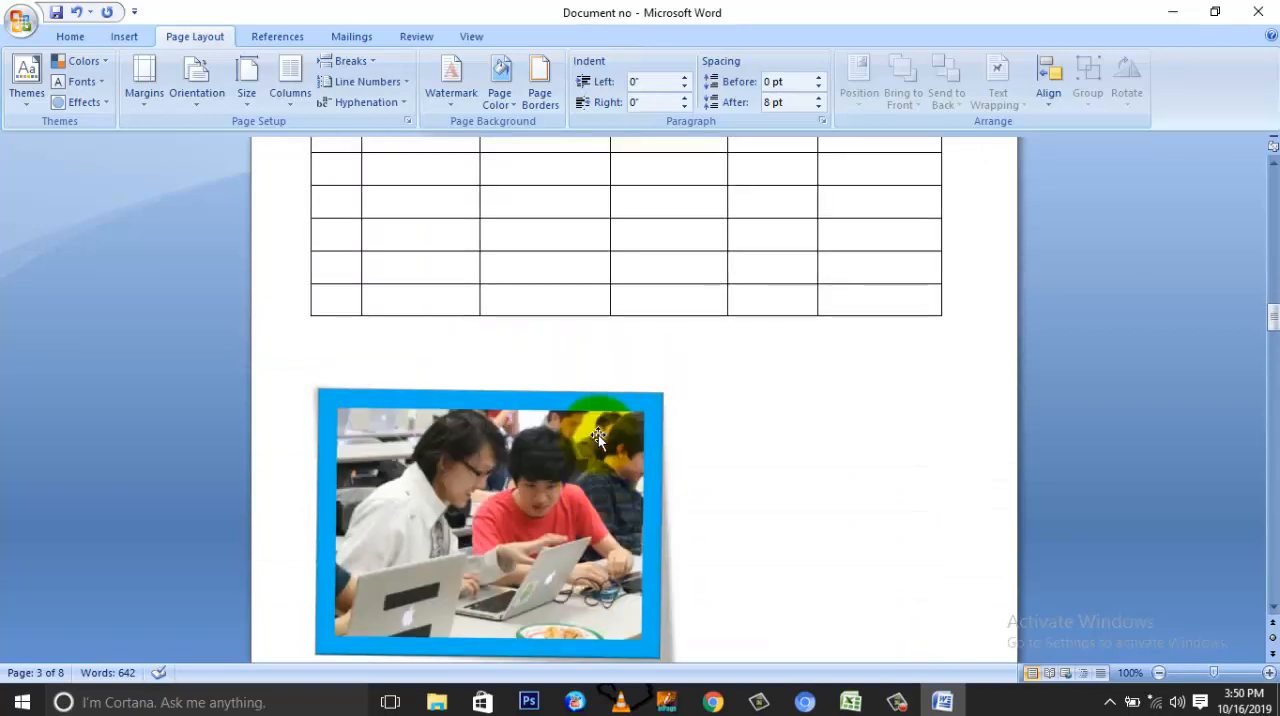
pyautogui.scroll(10, 598, 435)
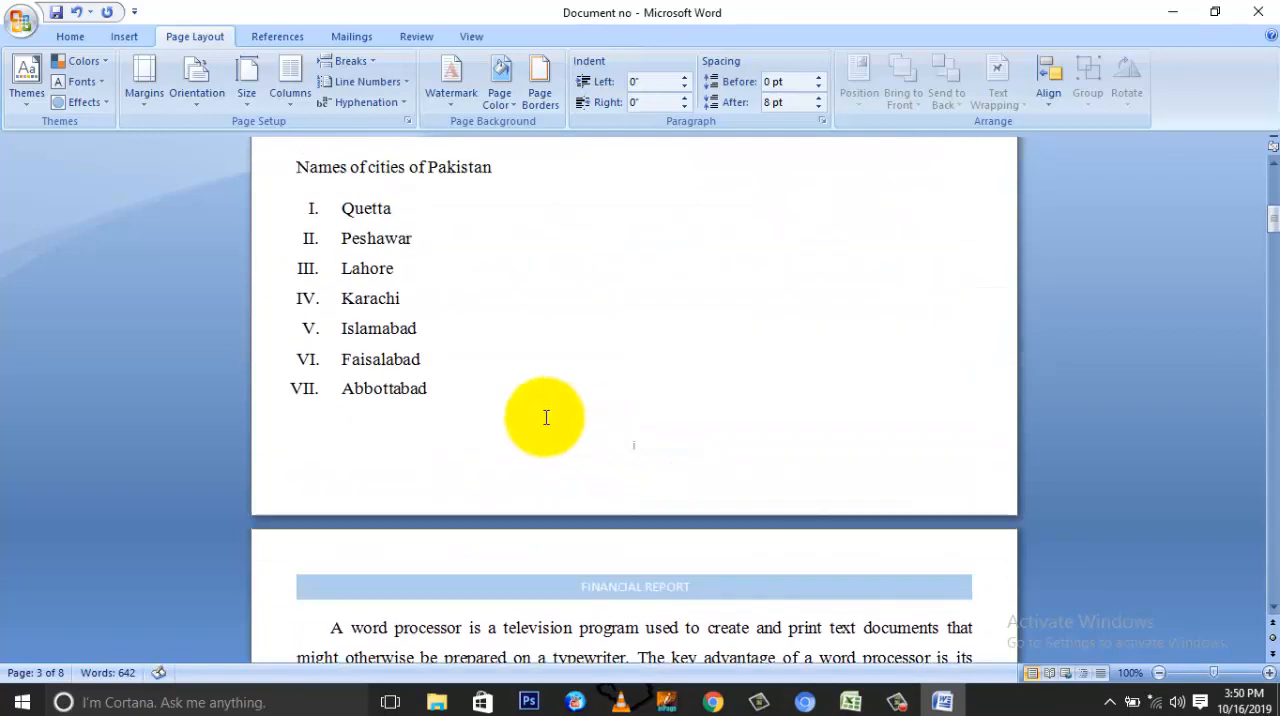
# Step: Apply the Wide margin preset to the opening section and return it to the Normal preset
pyautogui.click(143, 94)
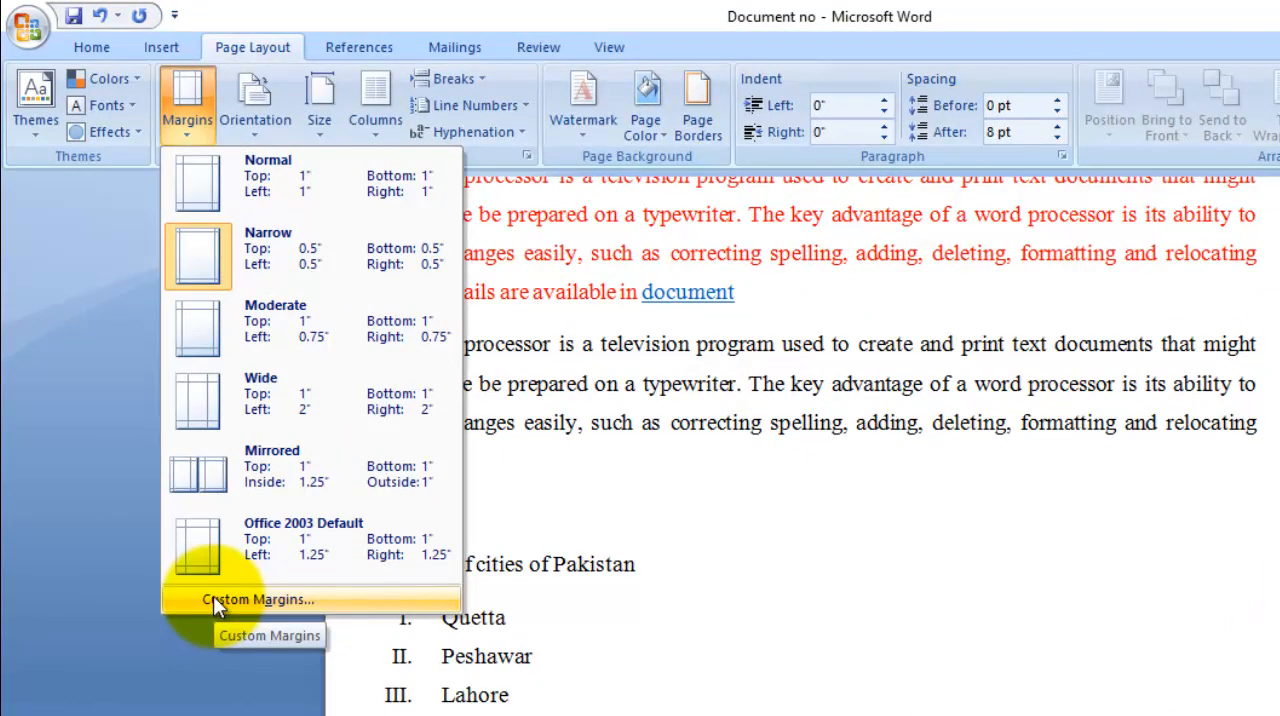
pyautogui.click(203, 406)
pyautogui.scroll(5, 728, 486)
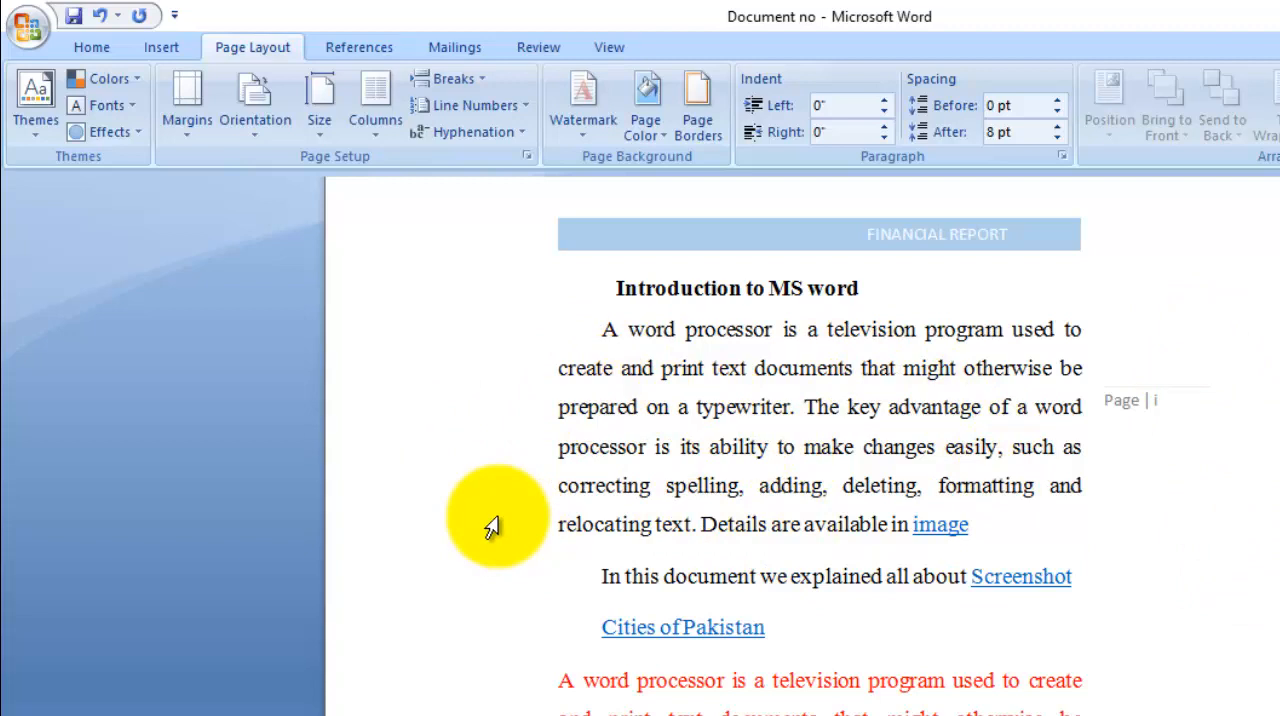
pyautogui.click(191, 139)
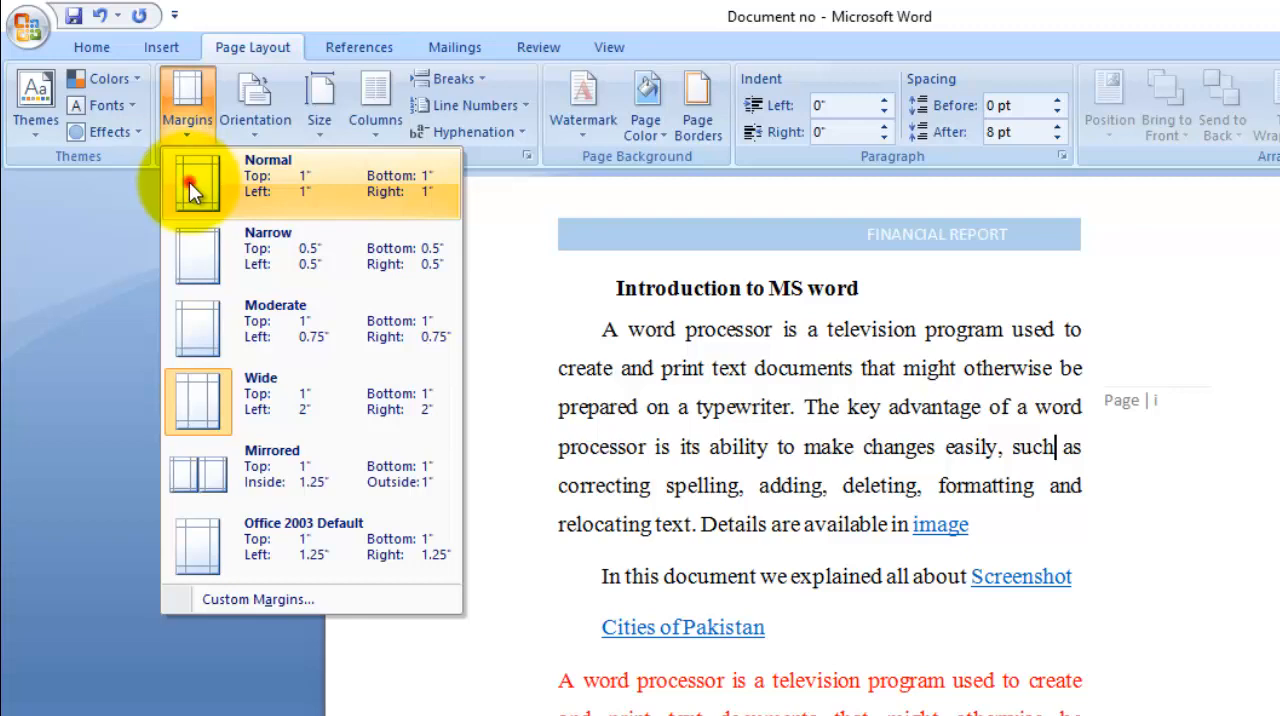
pyautogui.click(189, 181)
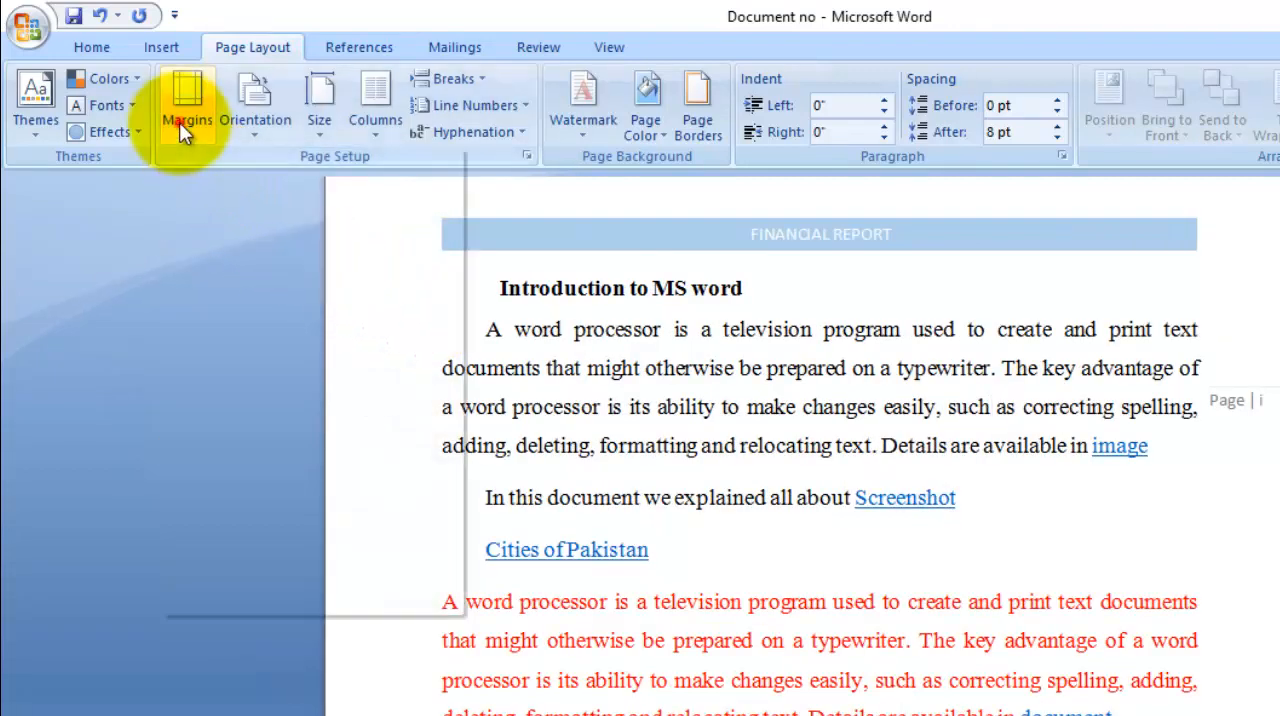
# Step: Set custom left and right page margins of 1.6" for the current section
pyautogui.click(180, 122)
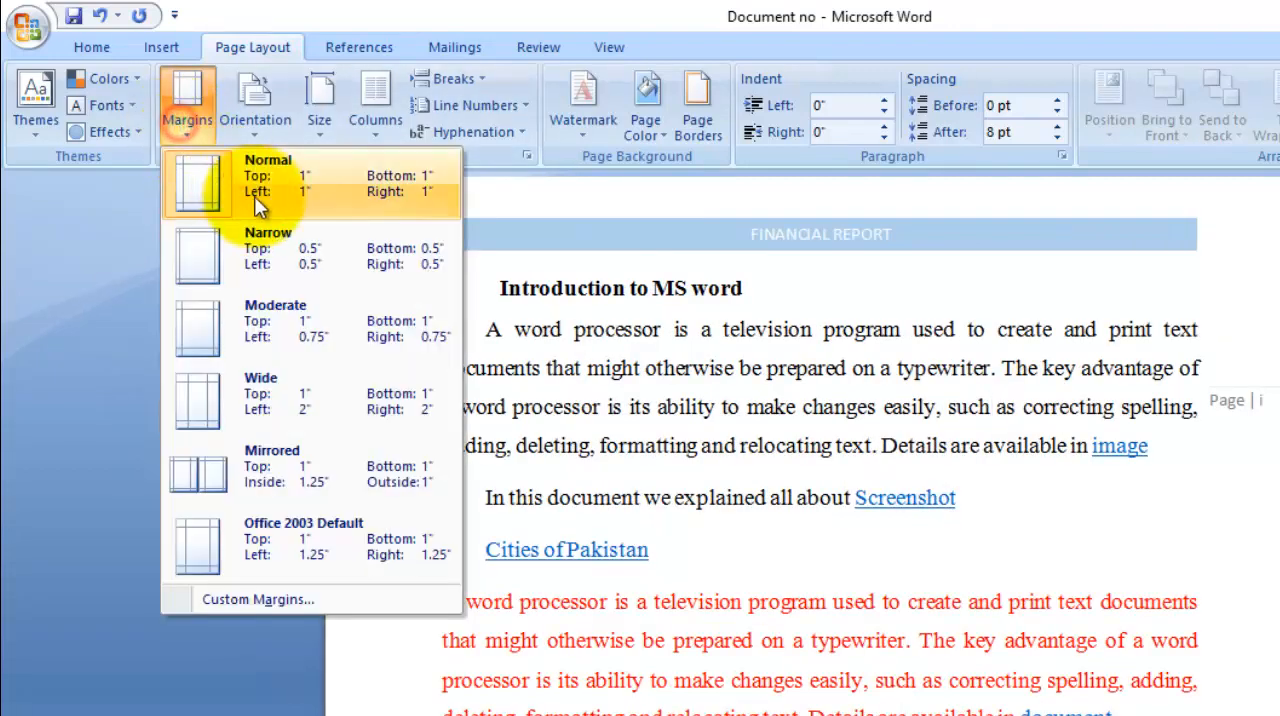
pyautogui.click(293, 600)
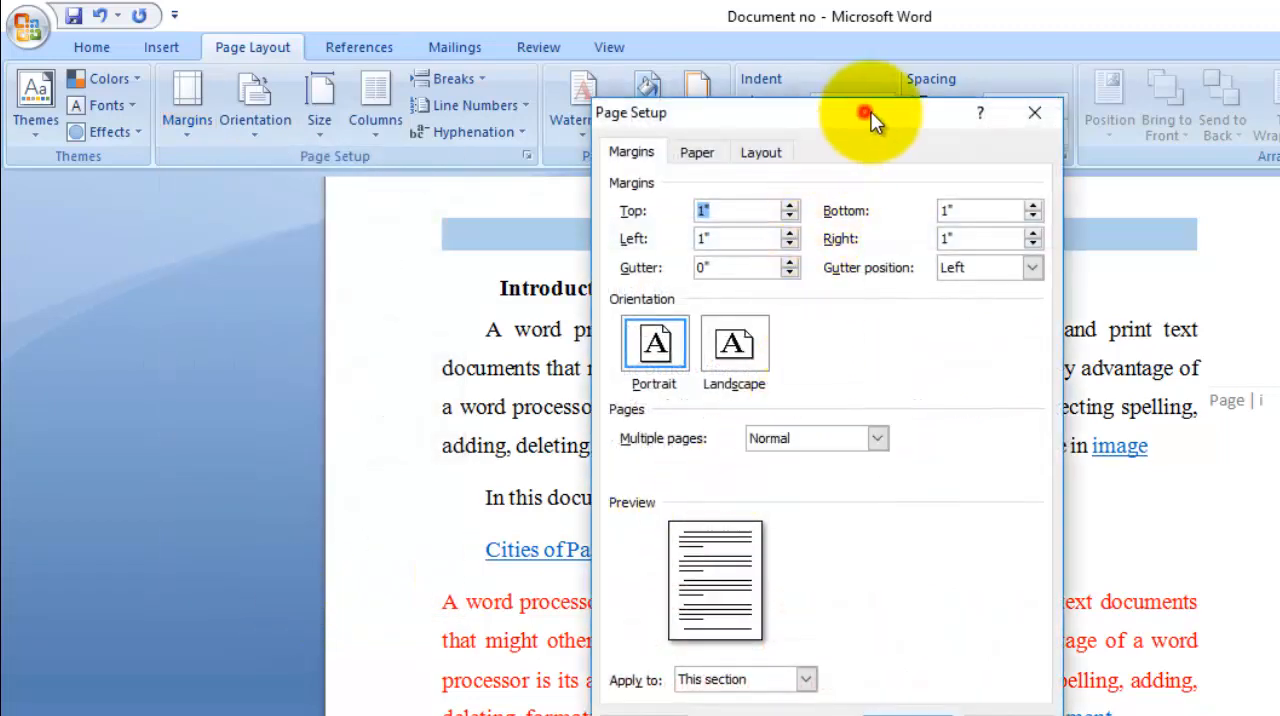
pyautogui.moveTo(870, 114); pyautogui.dragTo(936, 290)
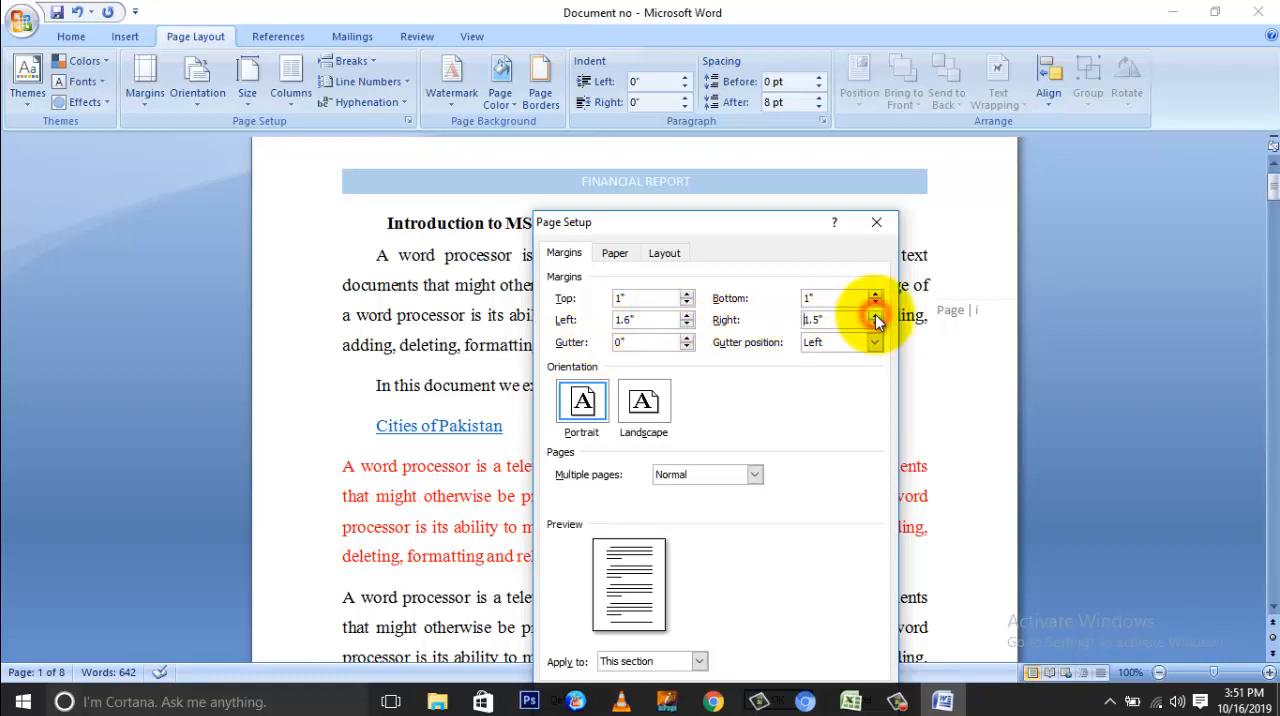
pyautogui.moveTo(675, 230); pyautogui.dragTo(671, 97)
pyautogui.click(771, 569)
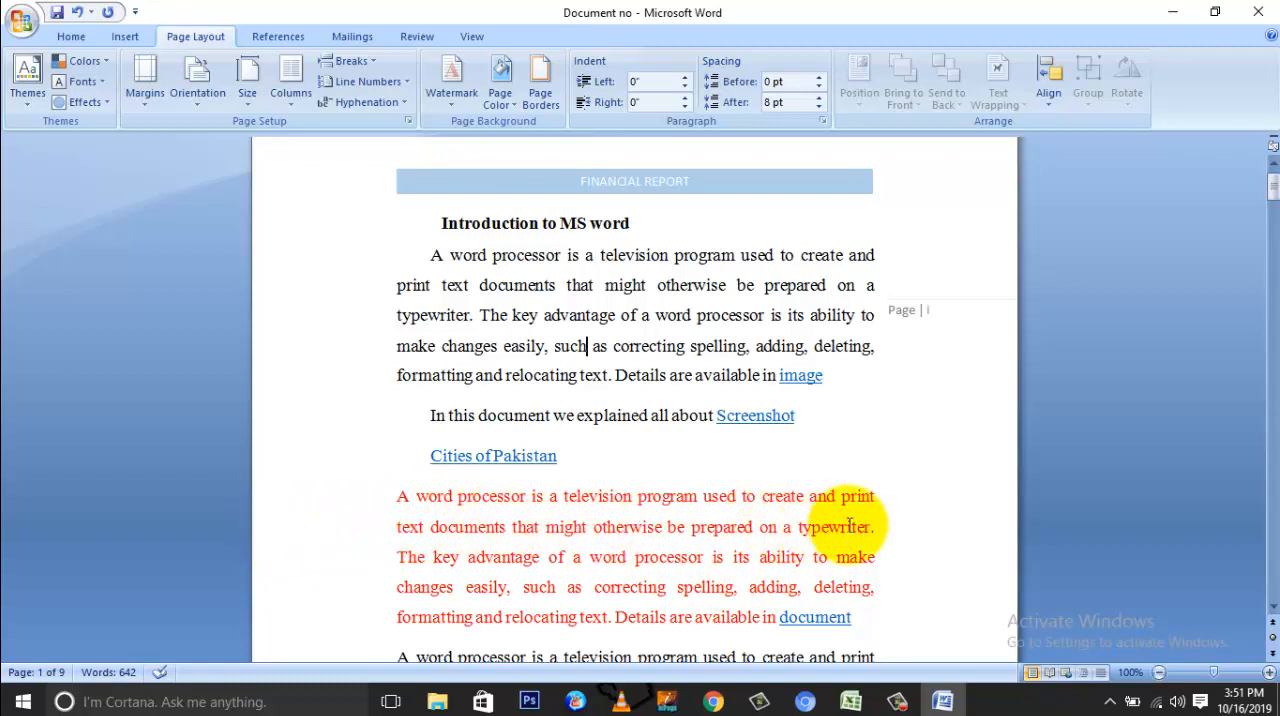
# Step: Set custom left and right page margins of 0.7" for the current section
pyautogui.click(152, 107)
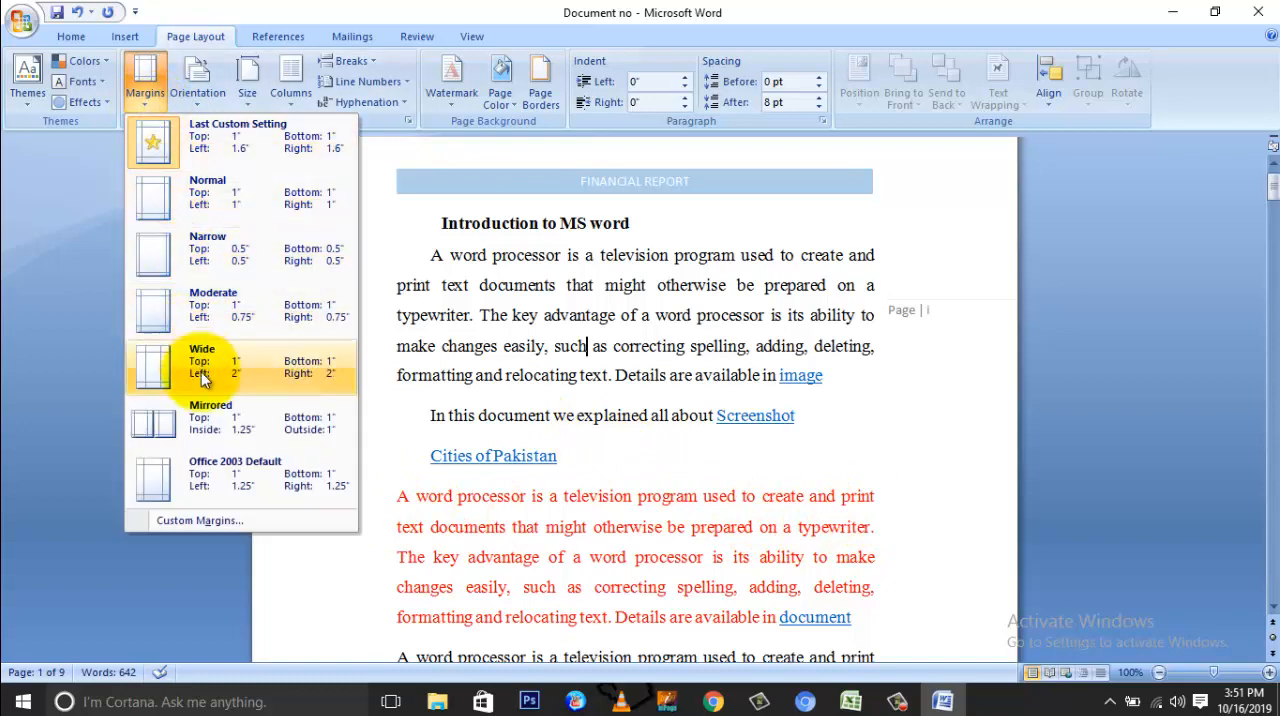
pyautogui.click(218, 520)
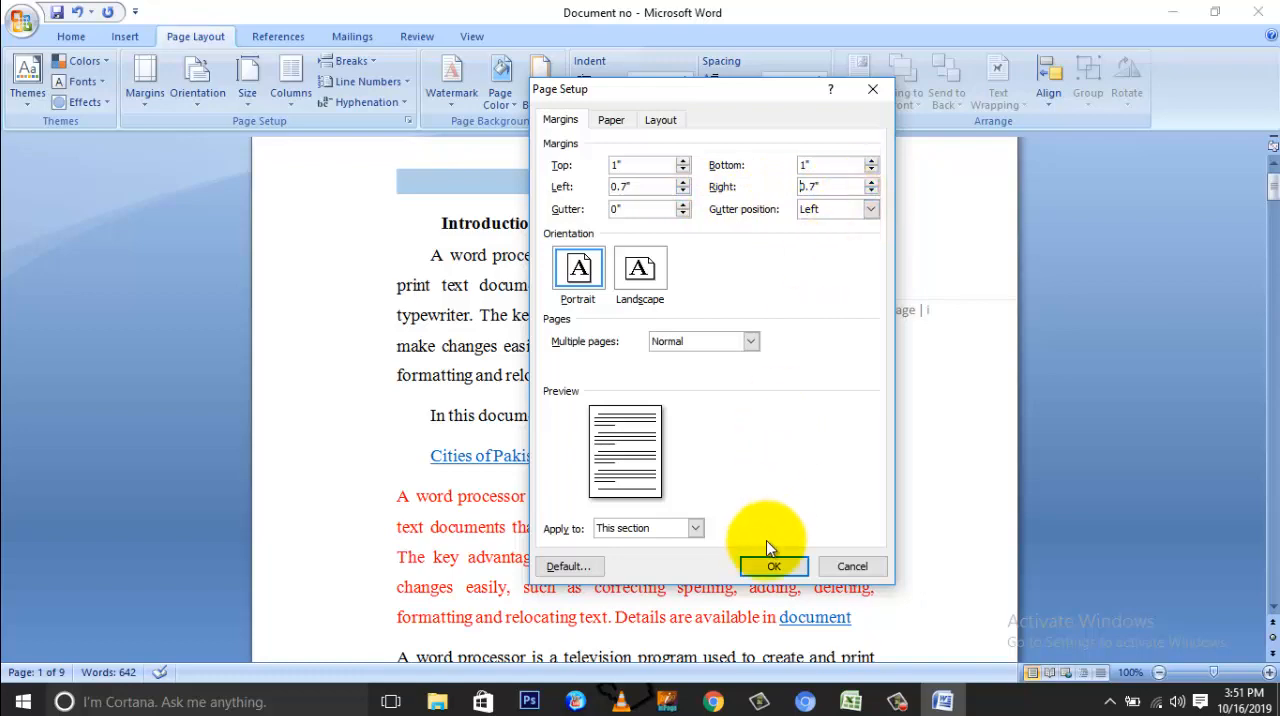
pyautogui.click(770, 567)
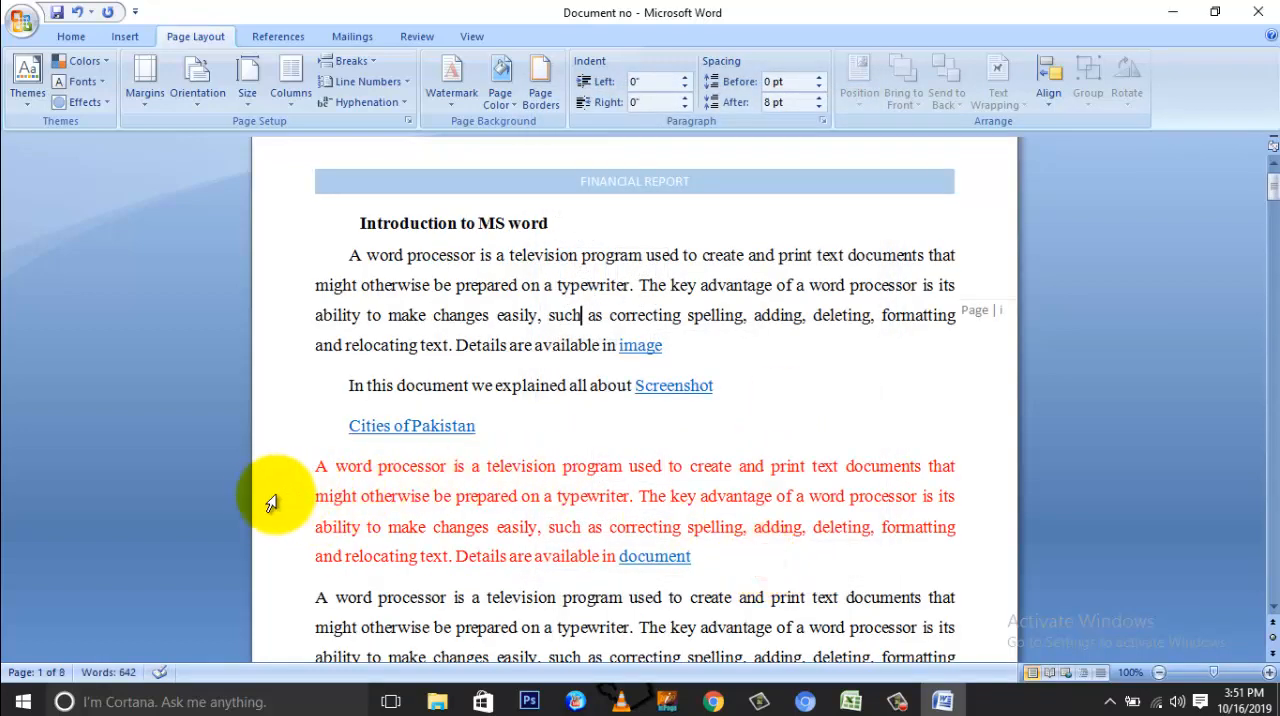
pyautogui.scroll(-3, 423, 322)
pyautogui.scroll(-2, 423, 322)
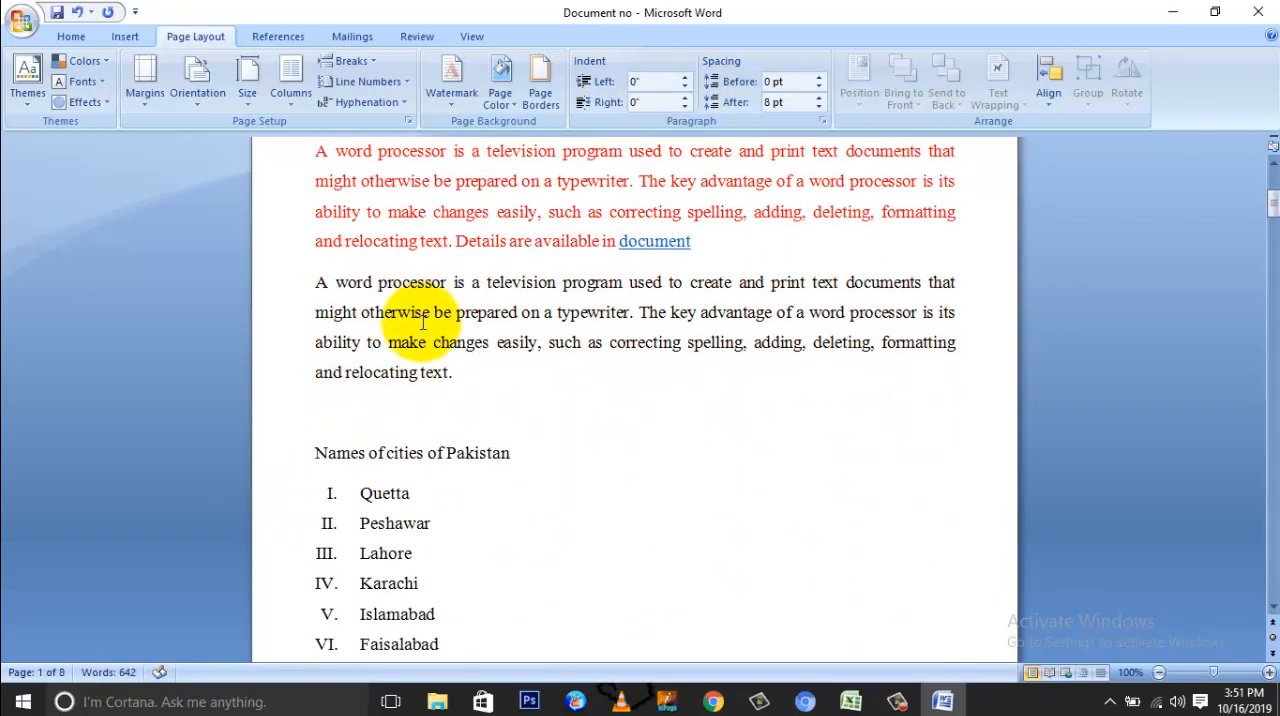
pyautogui.scroll(6, 423, 322)
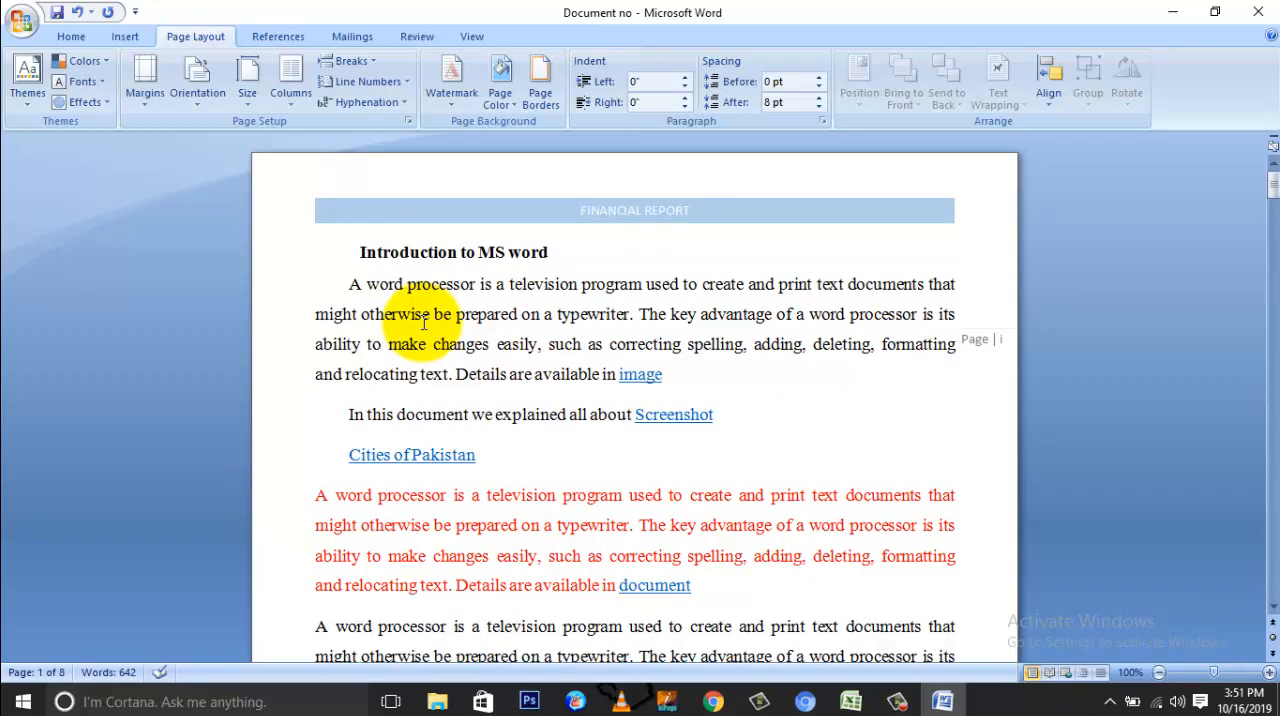
# Step: Change the opening section's page orientation to Landscape and view all the document's pages together
pyautogui.click(195, 104)
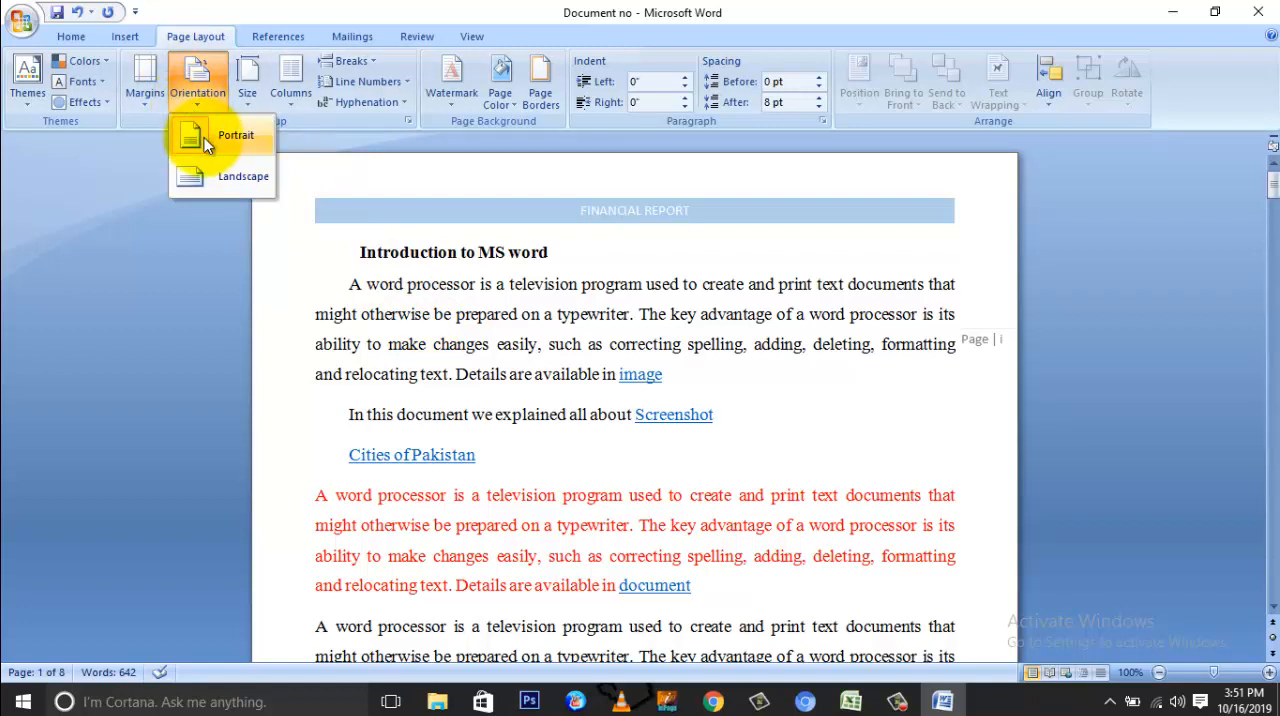
pyautogui.click(208, 180)
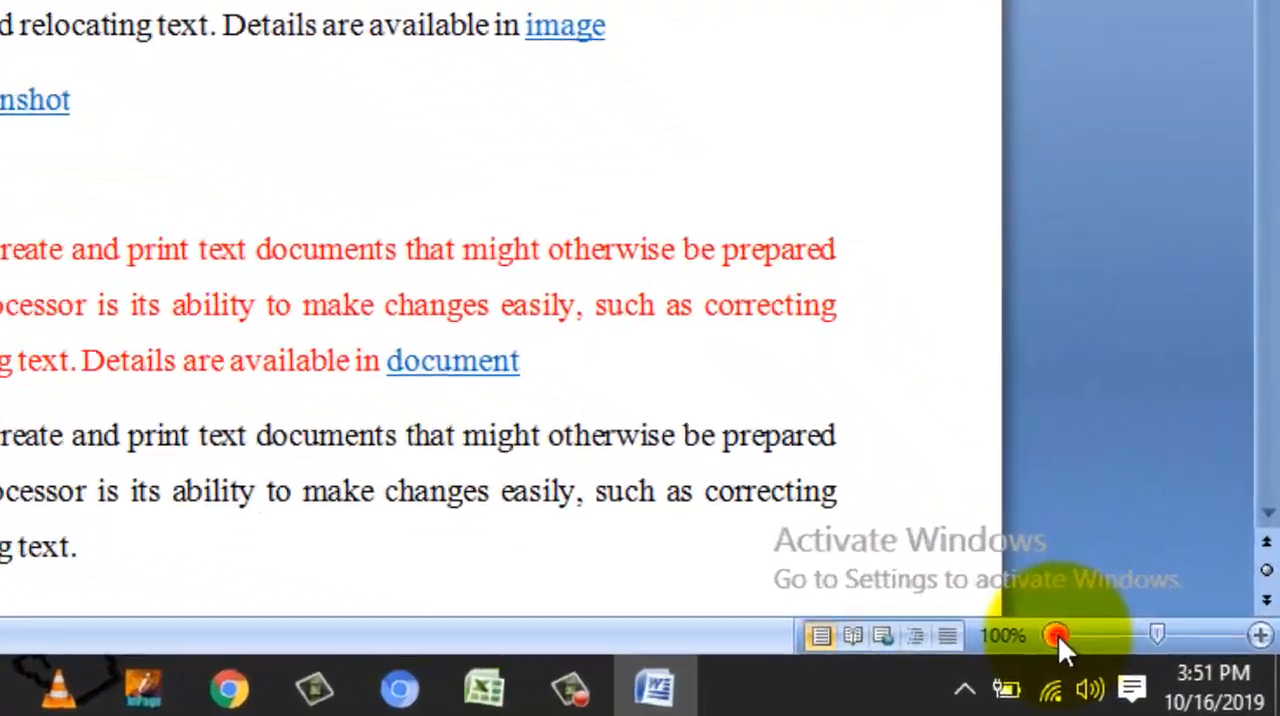
pyautogui.click(1115, 656)
pyautogui.click(1115, 656)
pyautogui.click(1115, 656)
pyautogui.click(1115, 656)
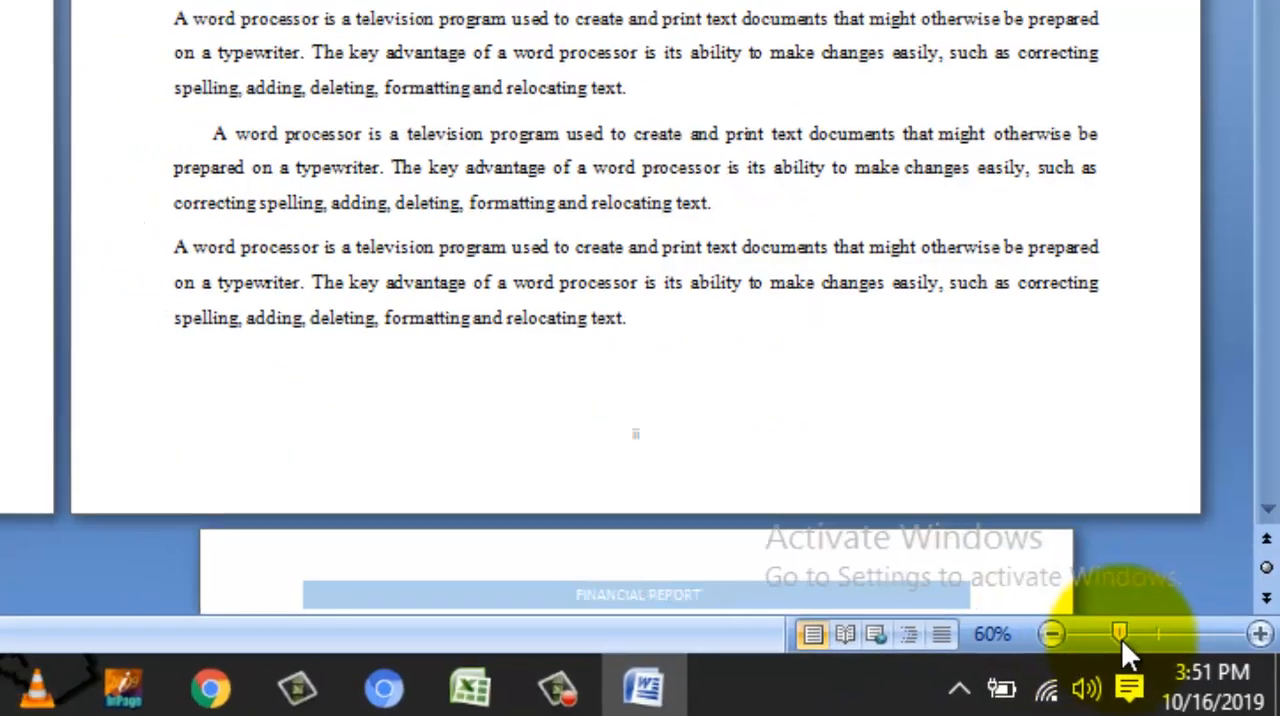
pyautogui.moveTo(1121, 638); pyautogui.dragTo(1102, 649)
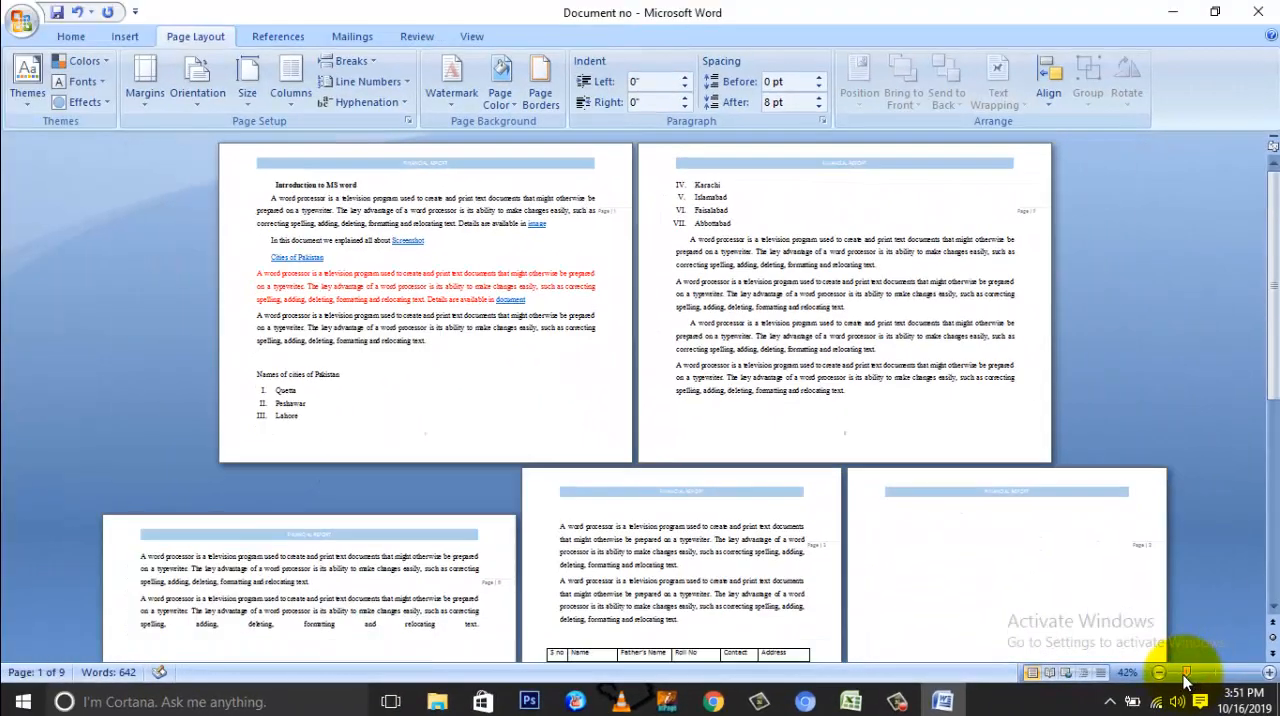
pyautogui.moveTo(1184, 678); pyautogui.dragTo(1180, 682)
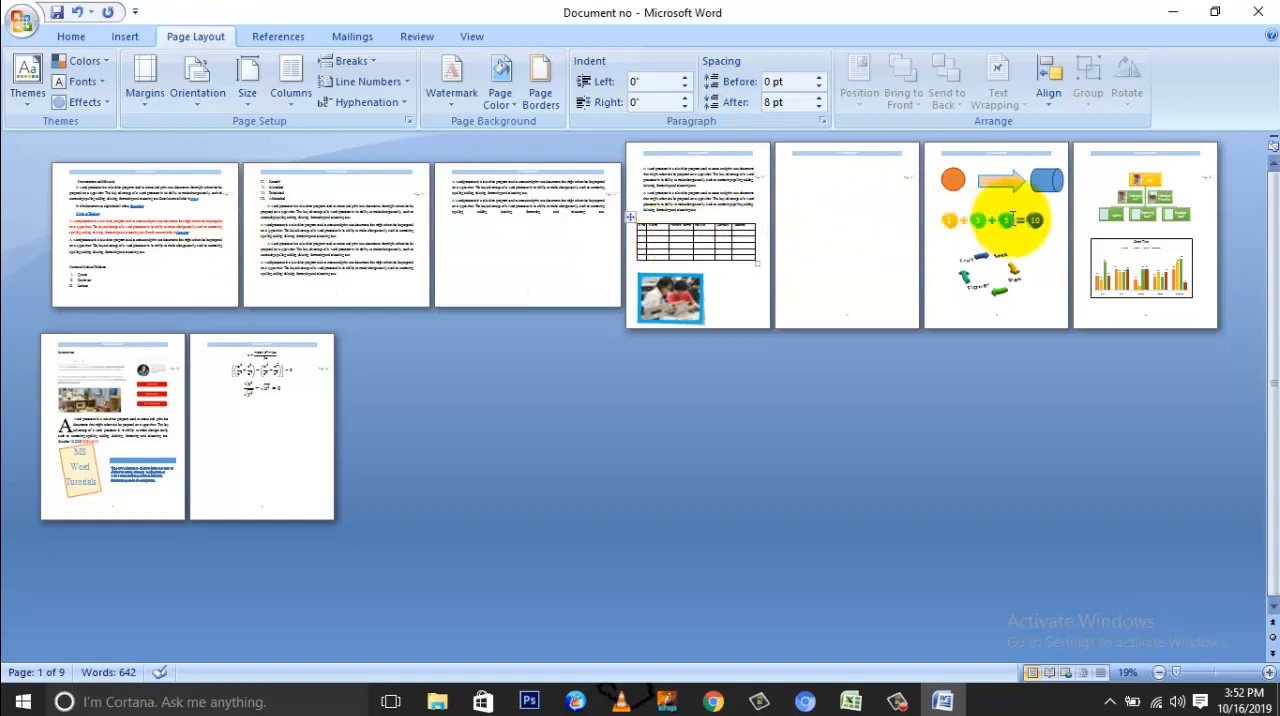
# Step: Apply Landscape orientation to the section containing the blank fifth page and return it to Portrait
pyautogui.click(879, 226)
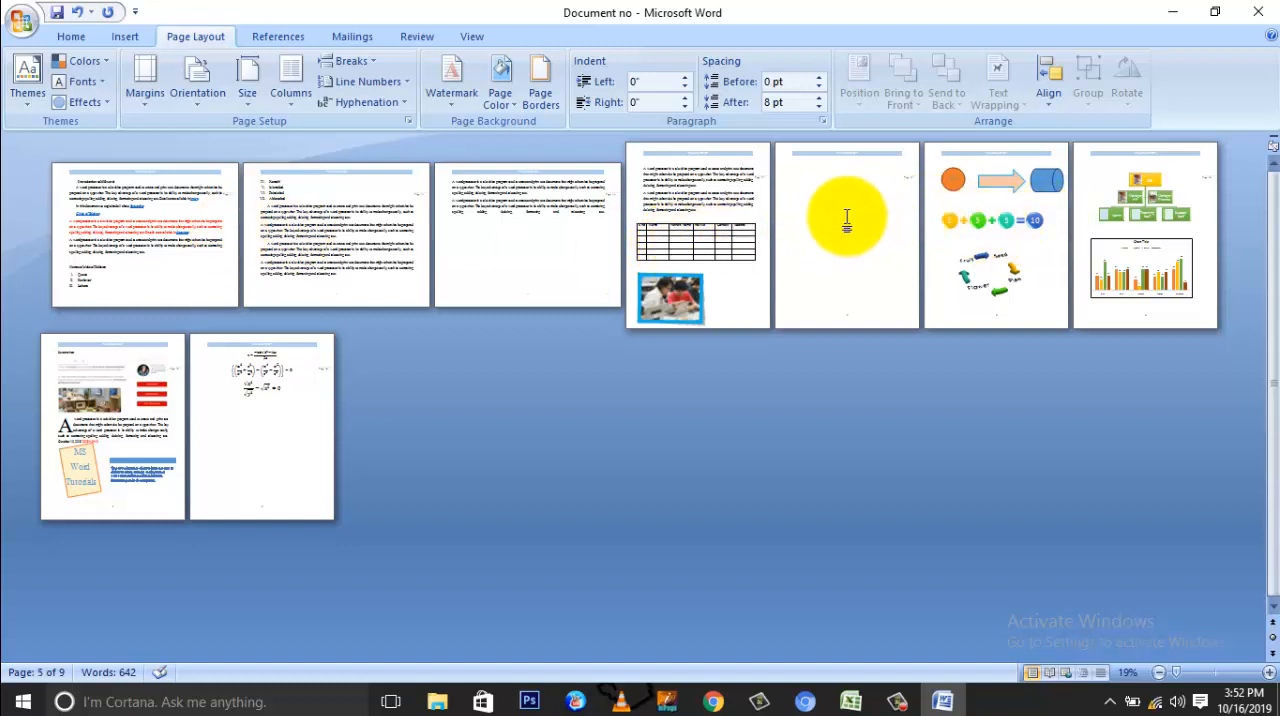
pyautogui.click(197, 94)
pyautogui.click(225, 176)
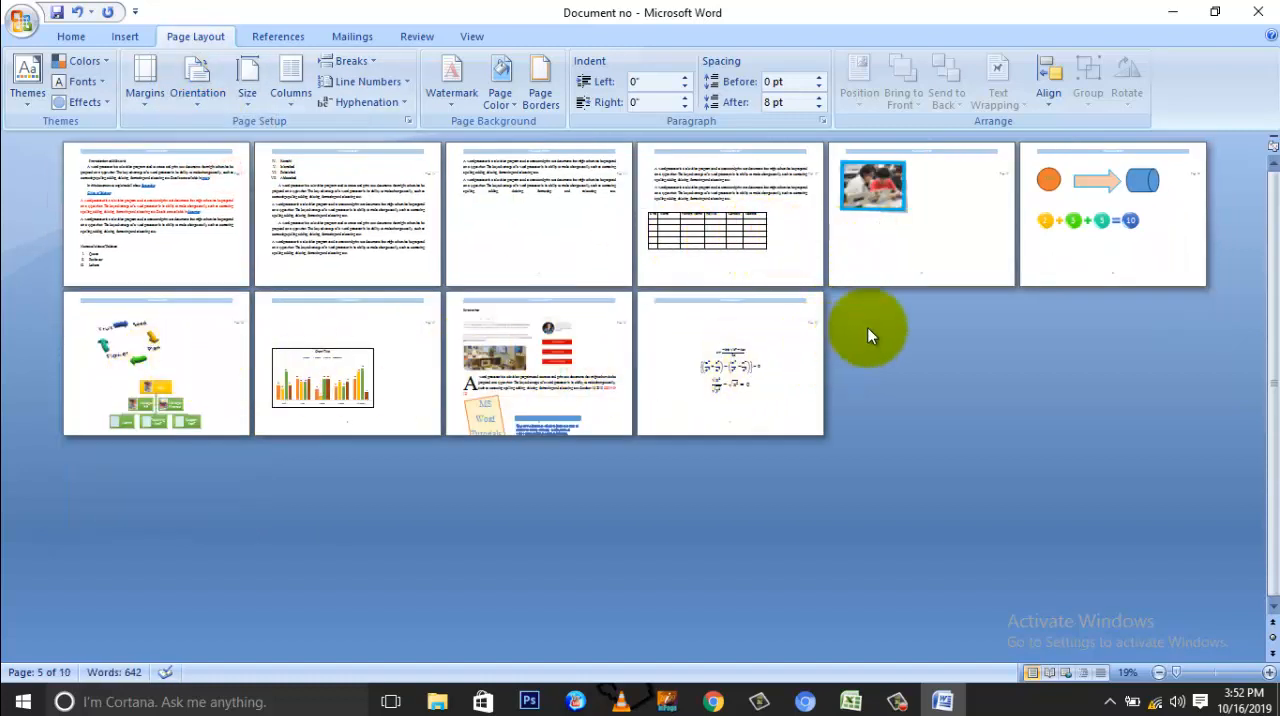
pyautogui.click(200, 100)
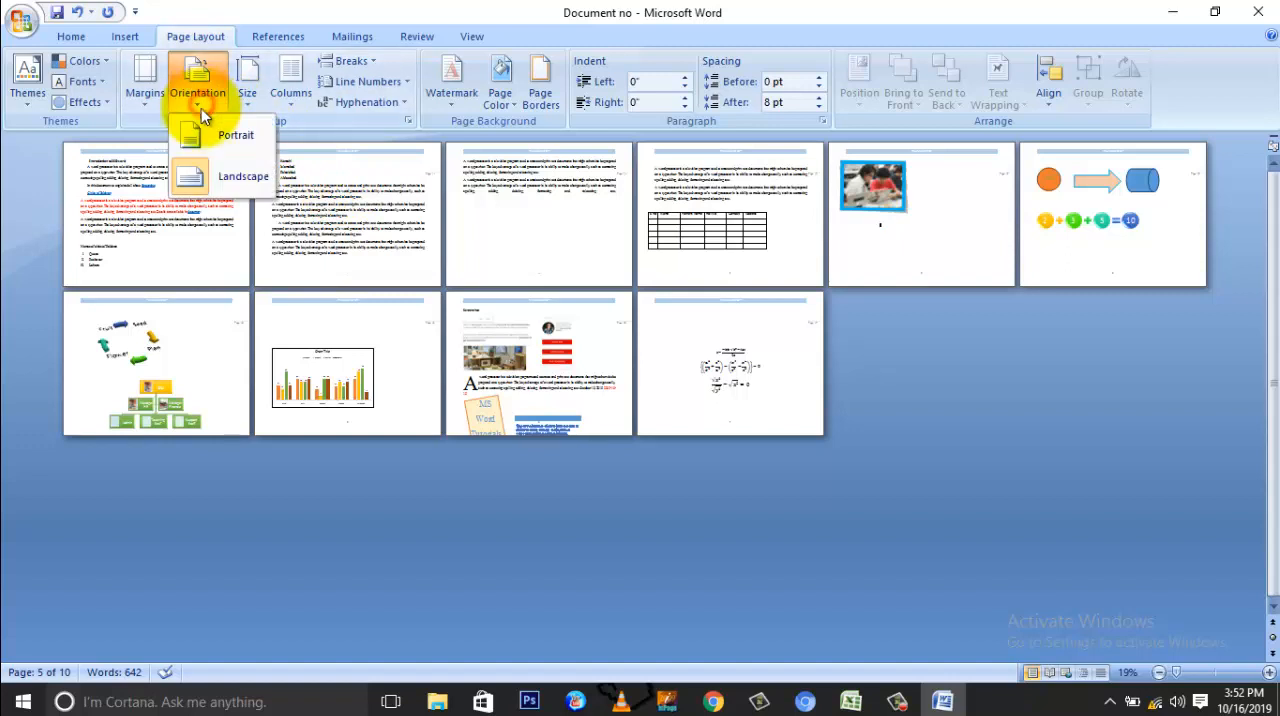
pyautogui.click(207, 136)
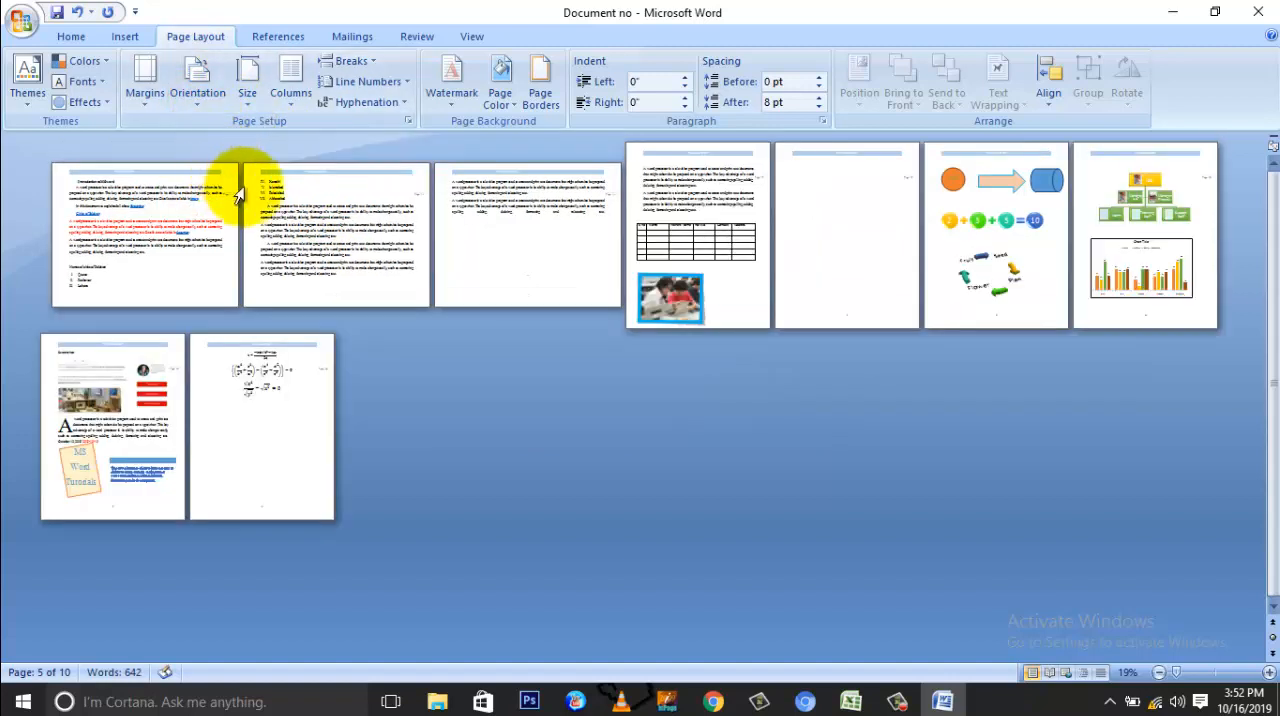
# Step: Compare the landscape pages of the opening section with the portrait pages of the following section containing the table and picture
pyautogui.click(506, 270)
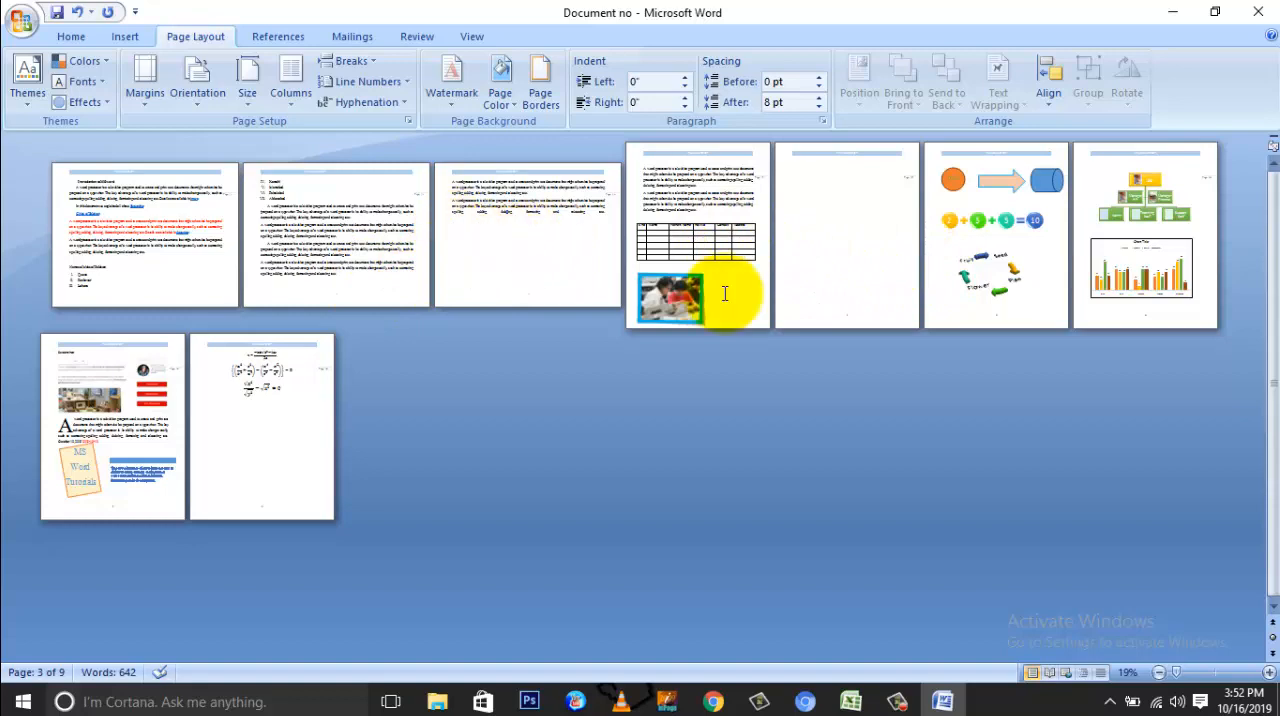
pyautogui.click(1182, 673)
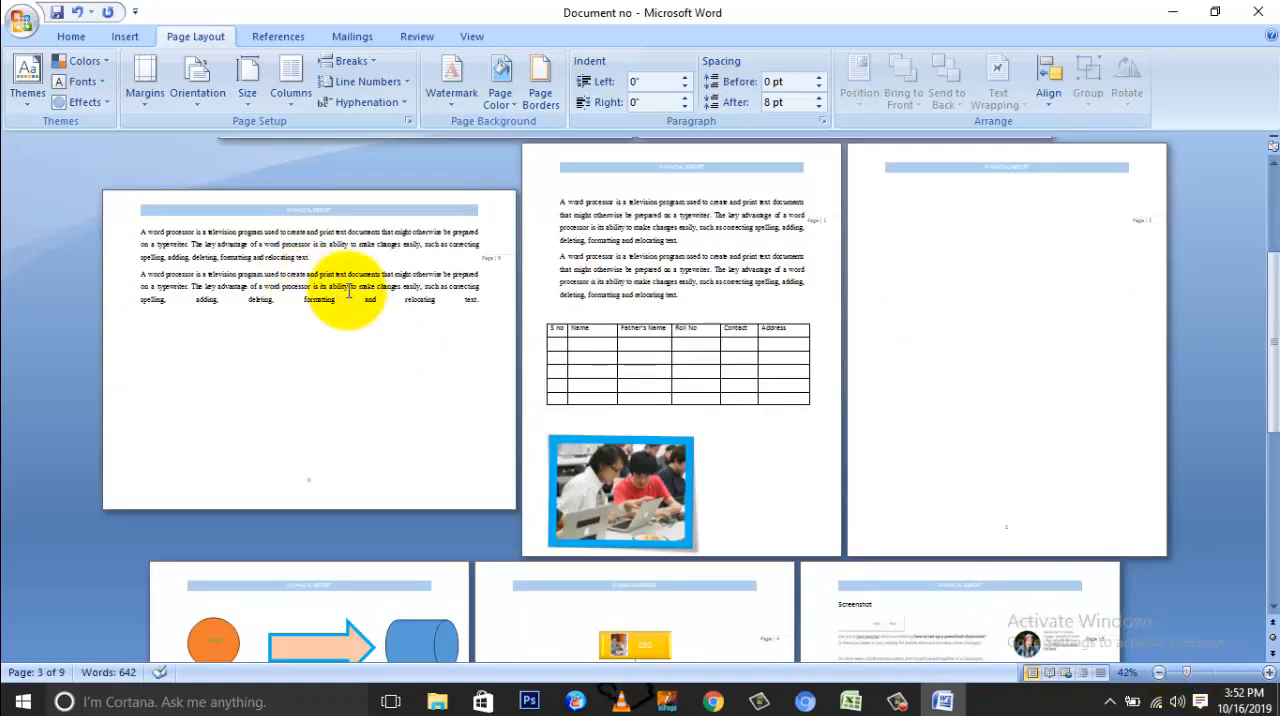
pyautogui.scroll(4, 322, 317)
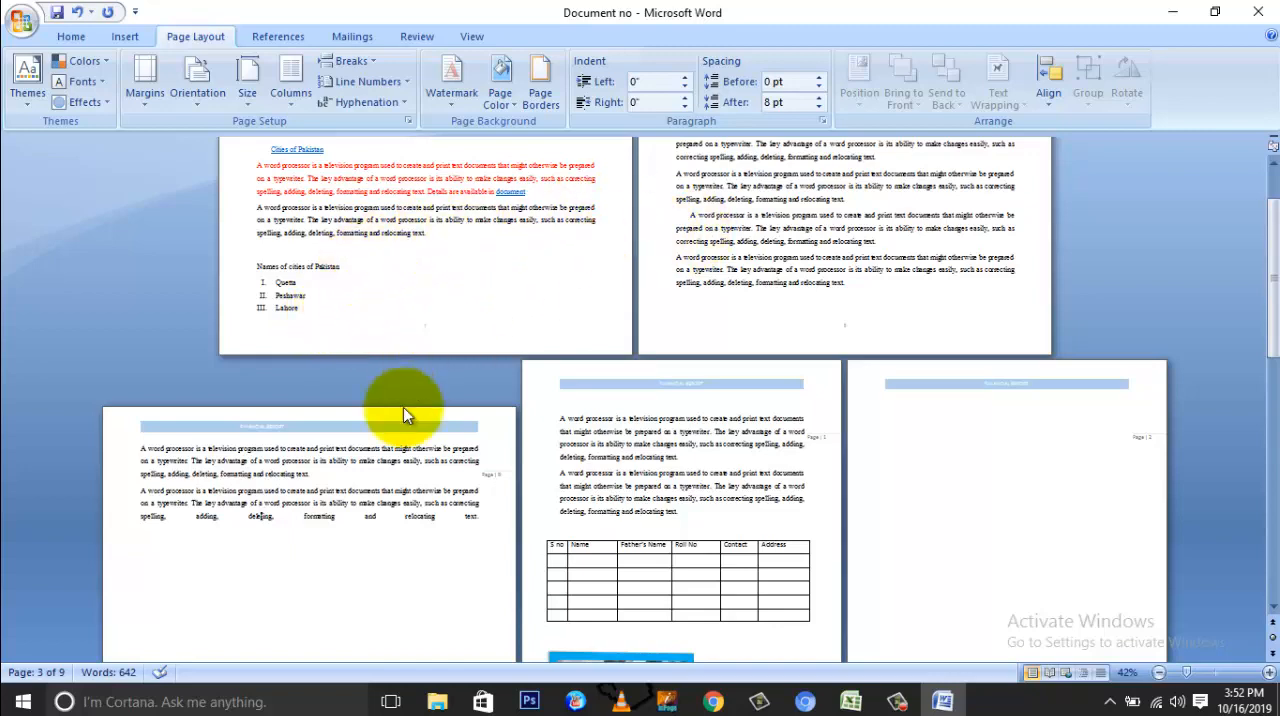
pyautogui.scroll(-5, 406, 488)
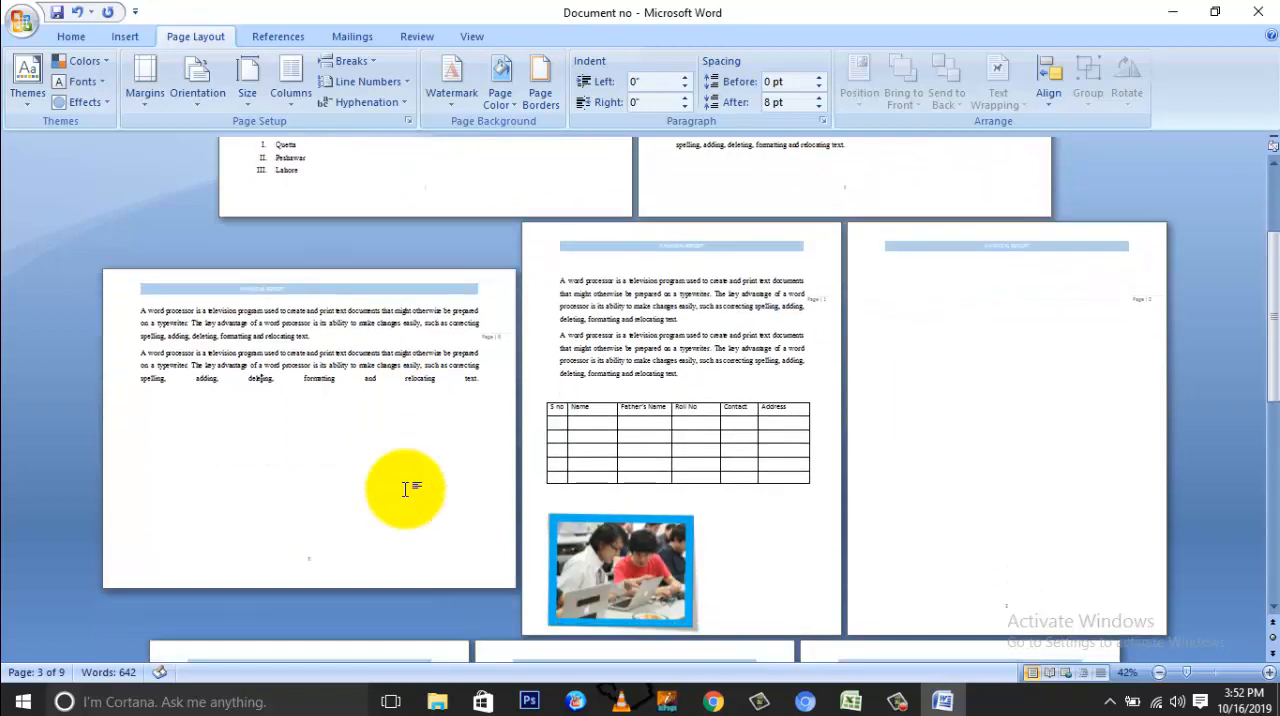
pyautogui.scroll(7, 679, 464)
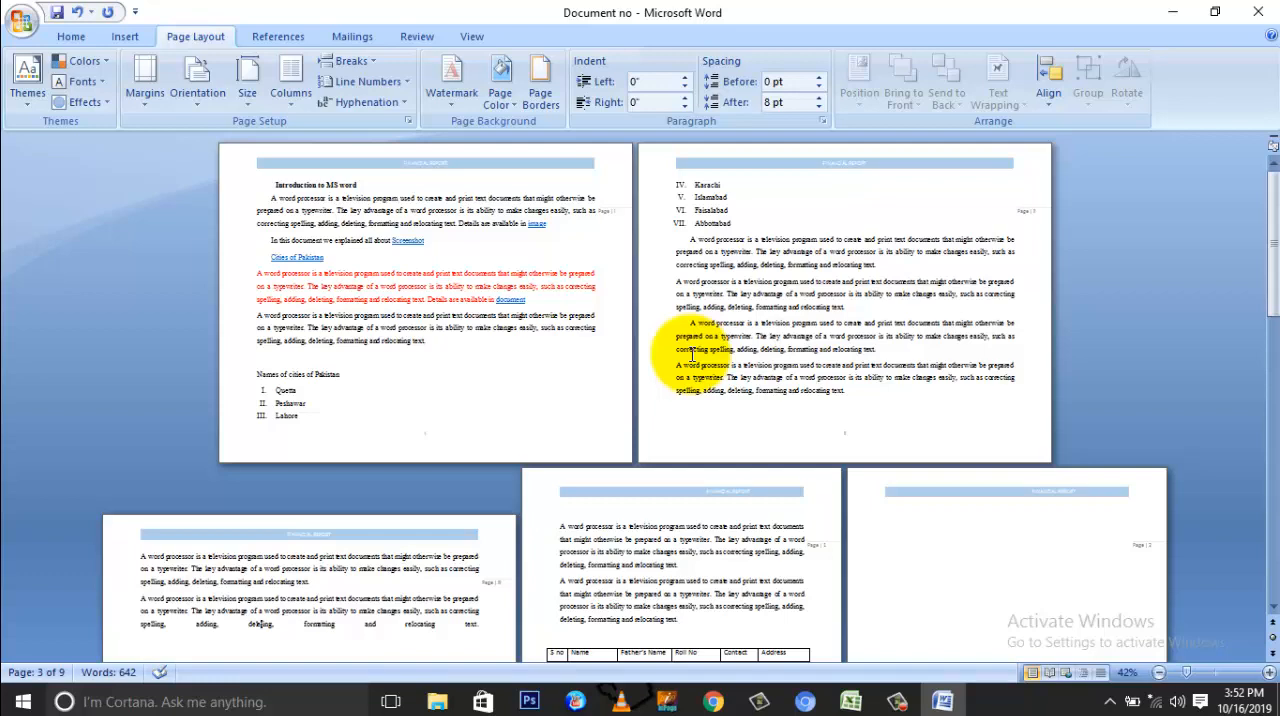
pyautogui.scroll(-5, 691, 353)
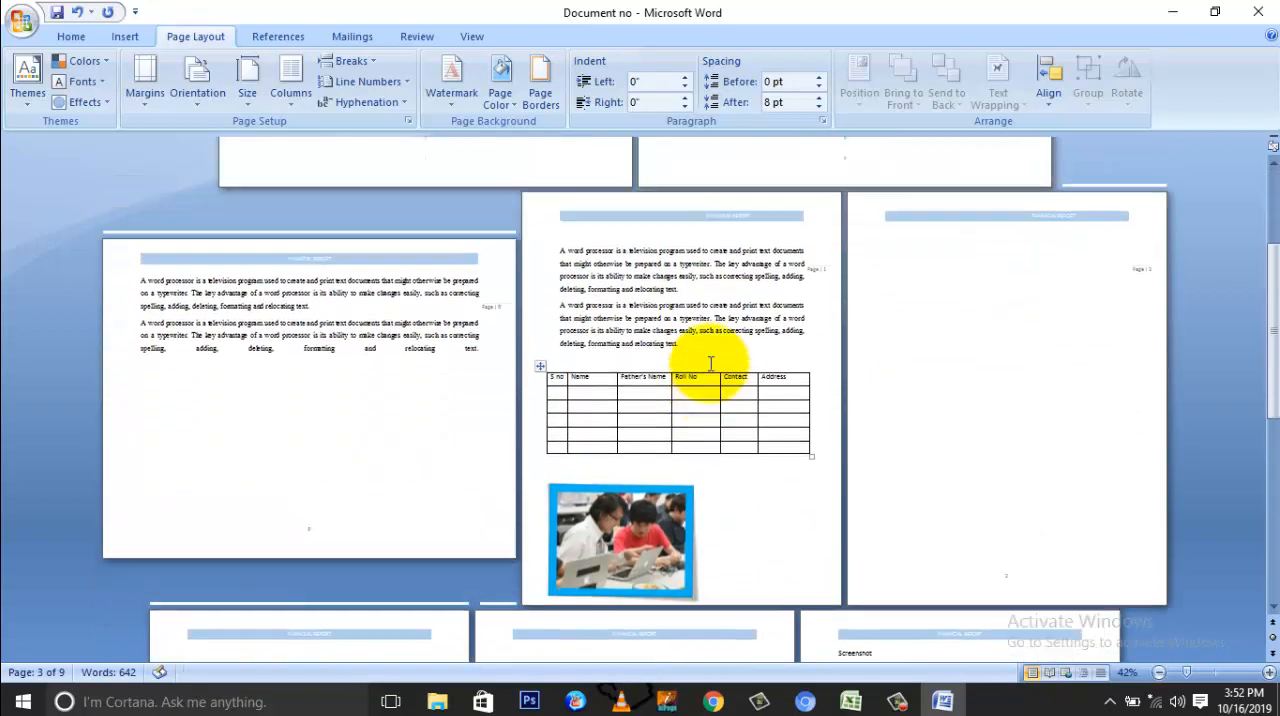
pyautogui.scroll(1, 710, 363)
pyautogui.scroll(5, 710, 363)
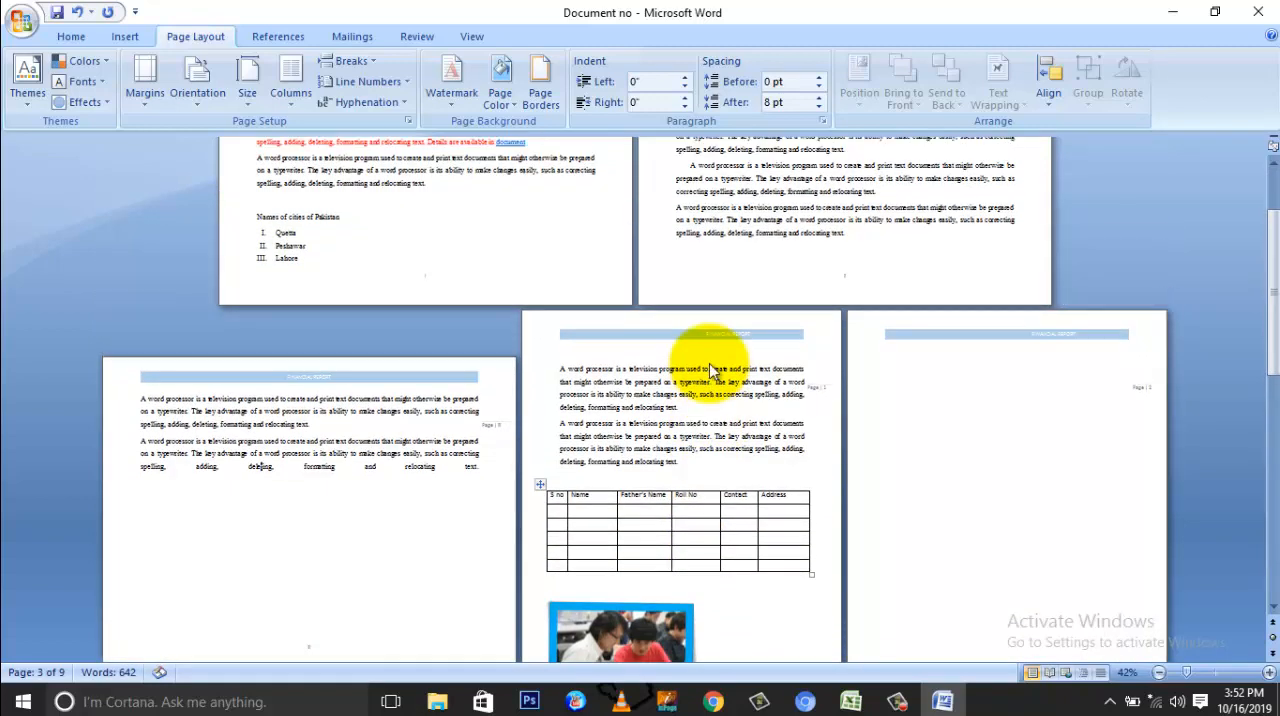
pyautogui.scroll(-5, 709, 363)
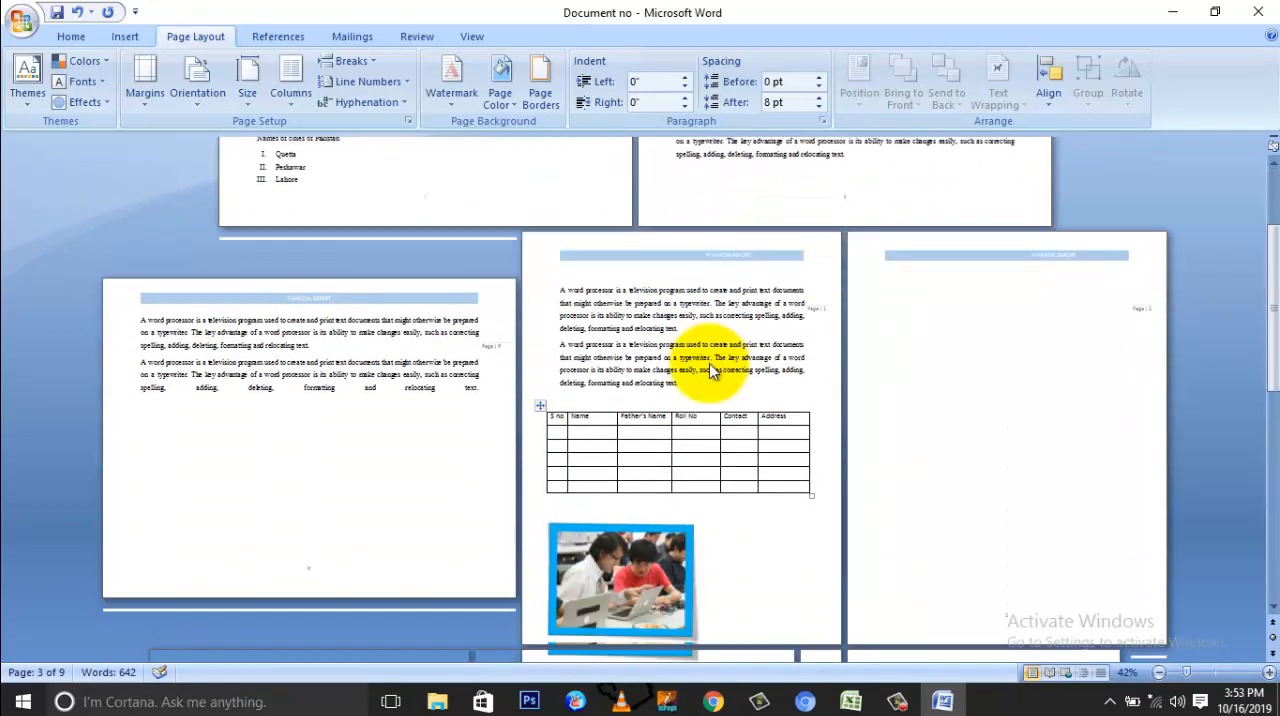
pyautogui.scroll(5, 424, 430)
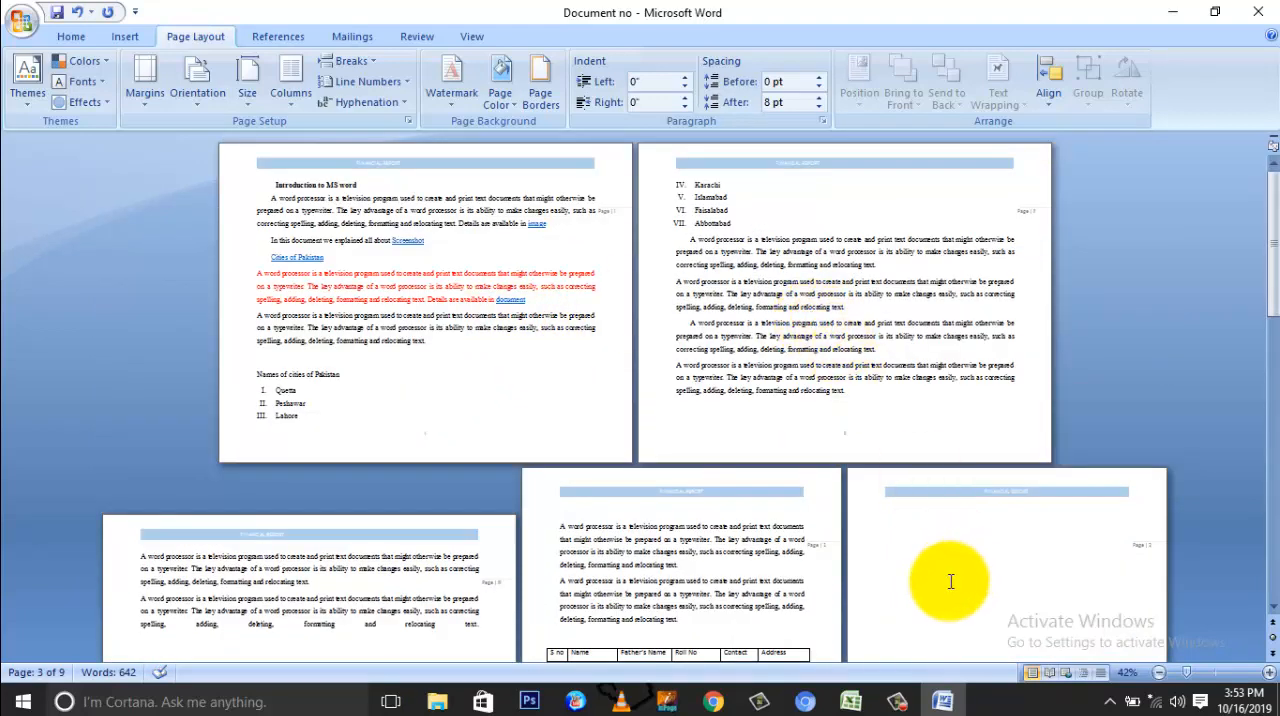
# Step: Return the opening section's page orientation to Portrait at 100% zoom
pyautogui.click(1268, 673)
pyautogui.click(1268, 673)
pyautogui.click(1268, 673)
pyautogui.click(1268, 673)
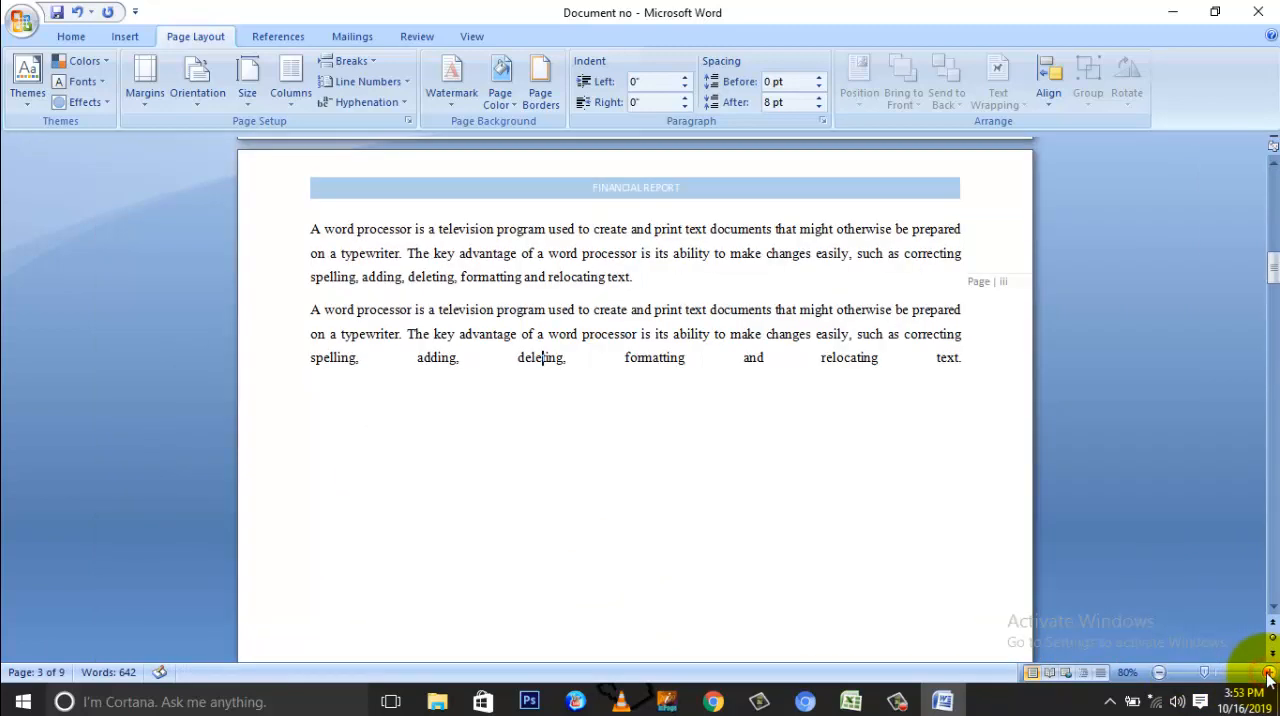
pyautogui.click(1268, 673)
pyautogui.click(1268, 673)
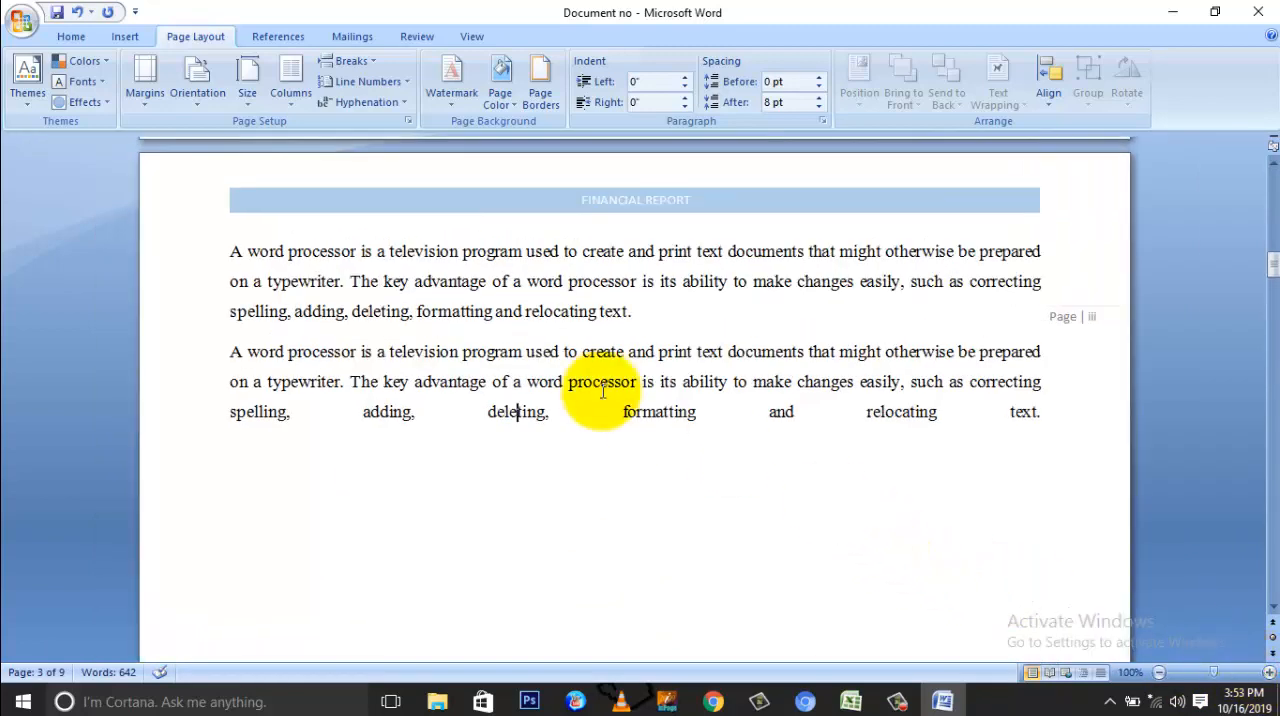
pyautogui.click(195, 100)
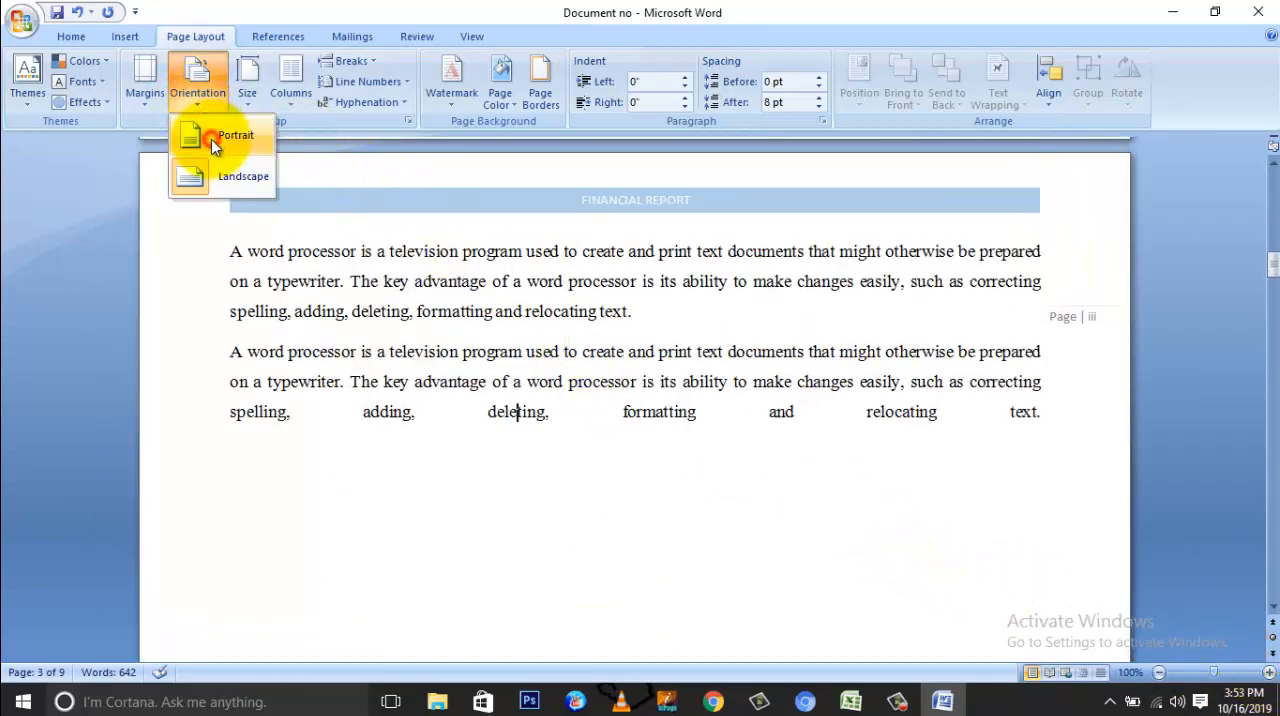
pyautogui.click(211, 139)
pyautogui.scroll(10, 509, 296)
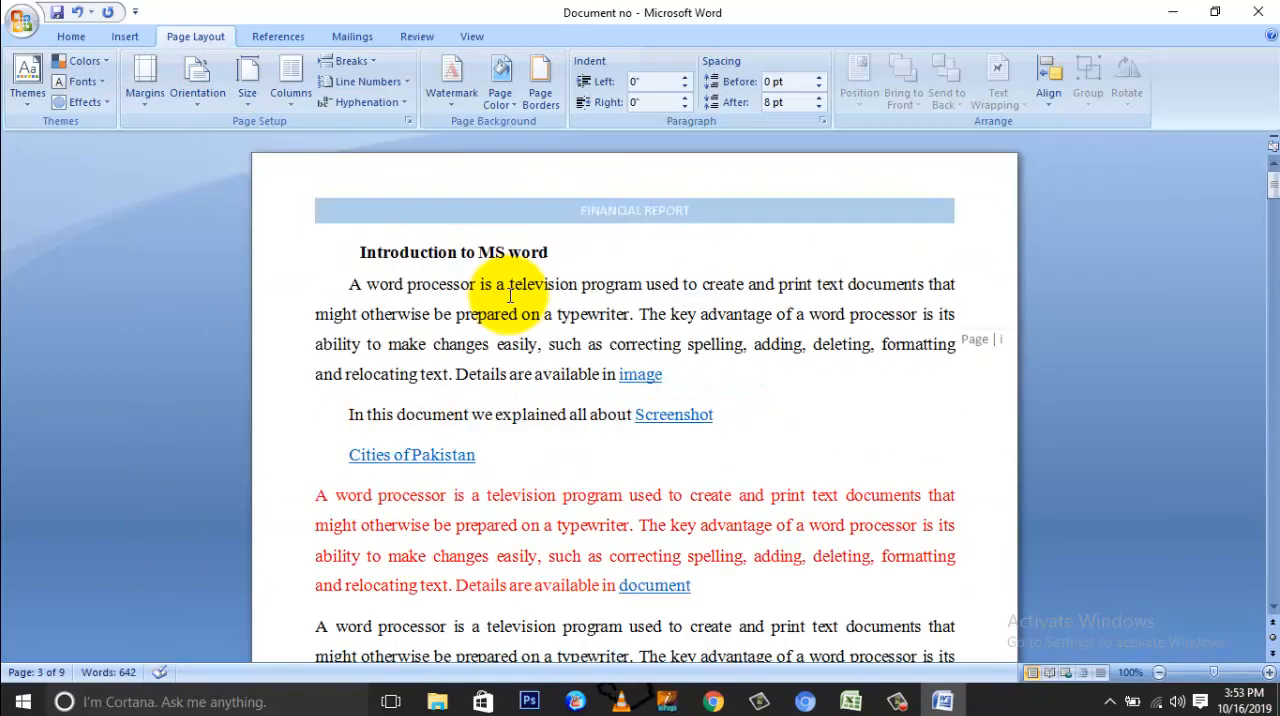
pyautogui.scroll(-7, 509, 296)
pyautogui.scroll(-3, 509, 296)
pyautogui.scroll(10, 509, 296)
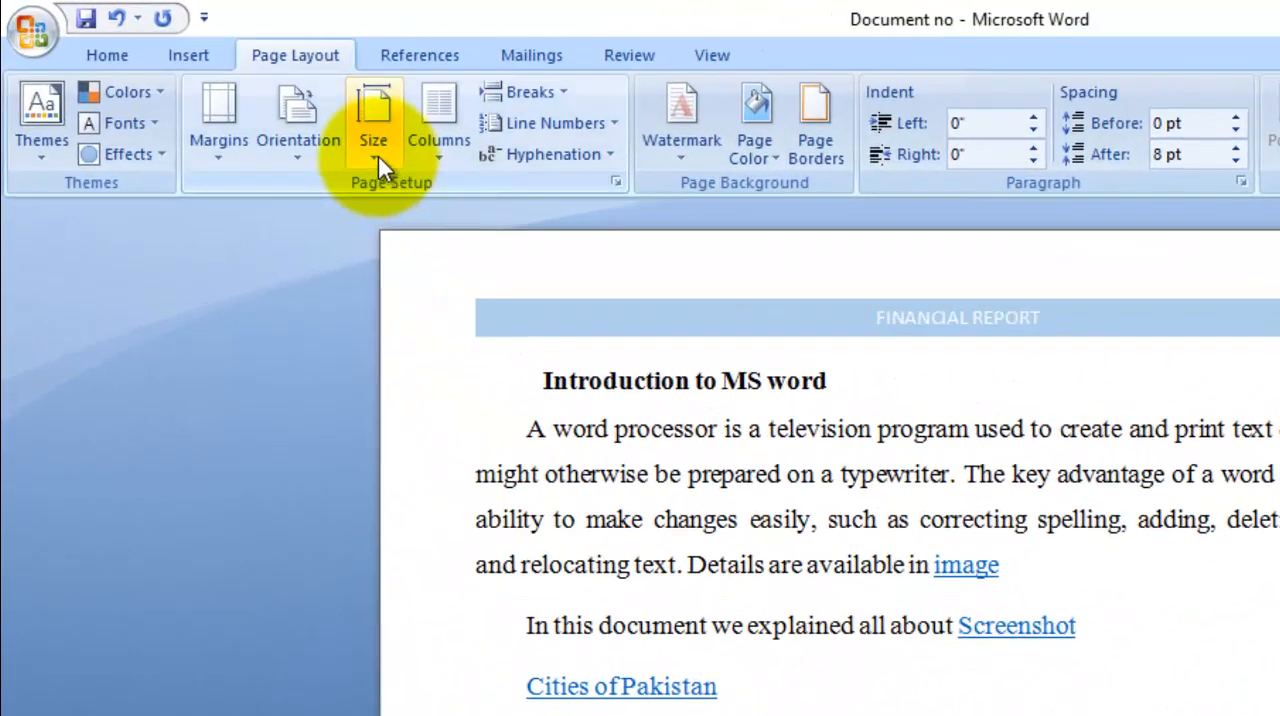
# Step: Review the available paper sizes and examine the first page's length from the introduction heading to the list of cities
pyautogui.click(378, 155)
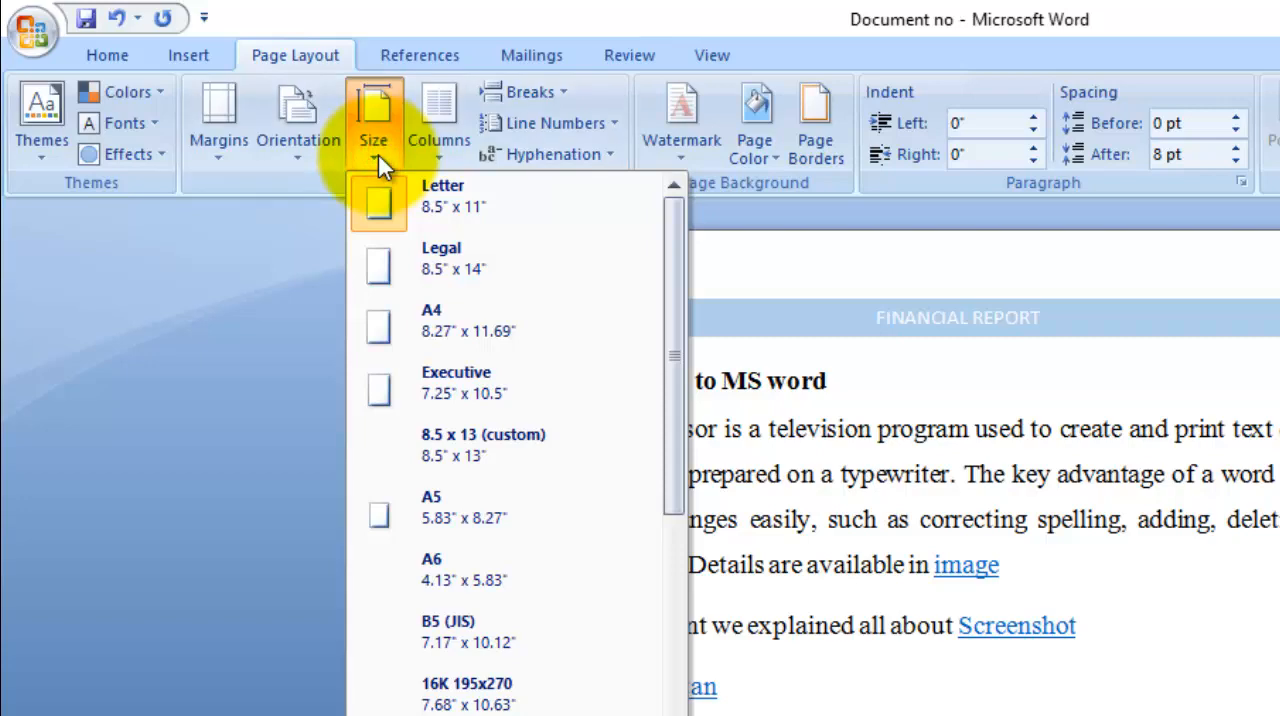
pyautogui.click(742, 413)
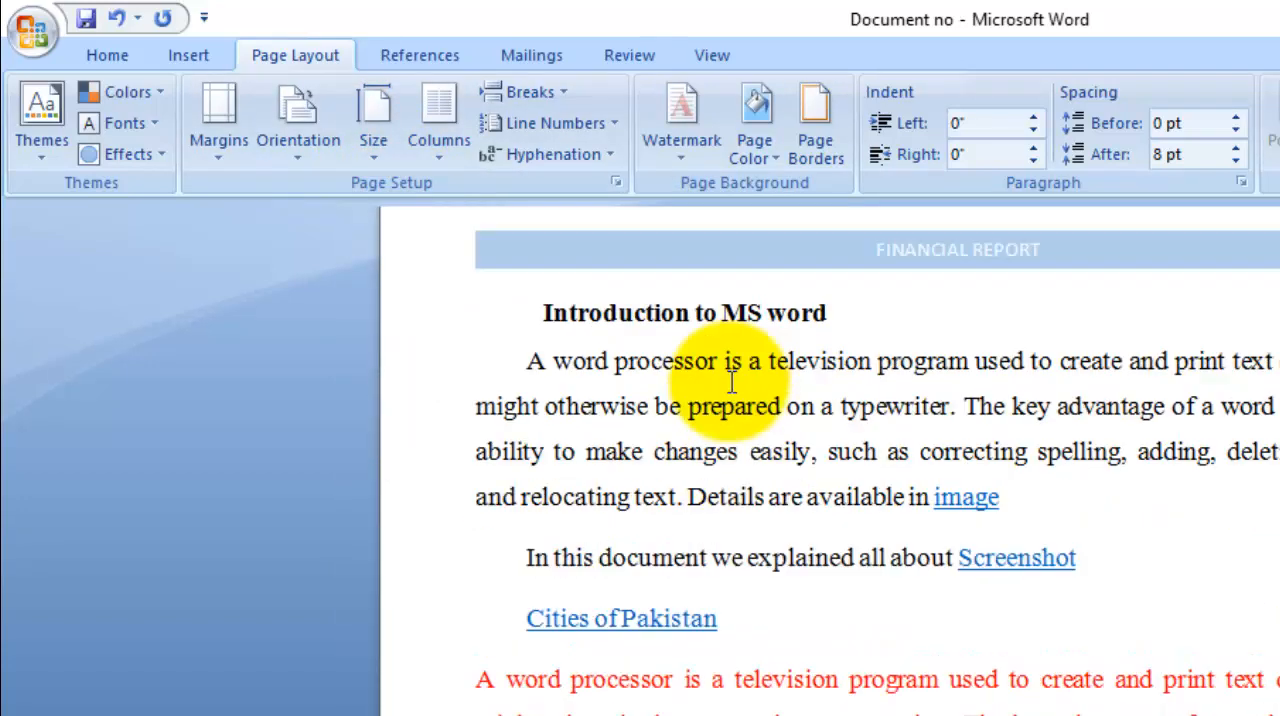
pyautogui.scroll(-5, 730, 383)
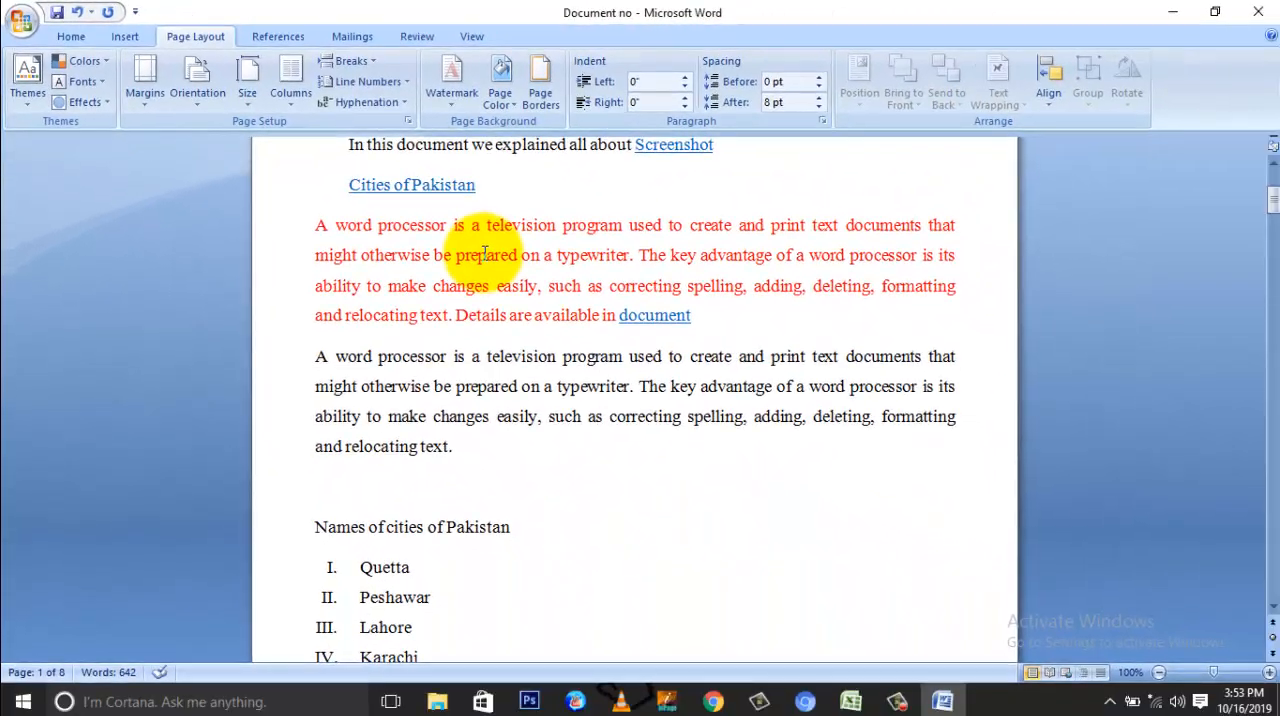
pyautogui.scroll(-5, 494, 408)
pyautogui.scroll(6, 508, 428)
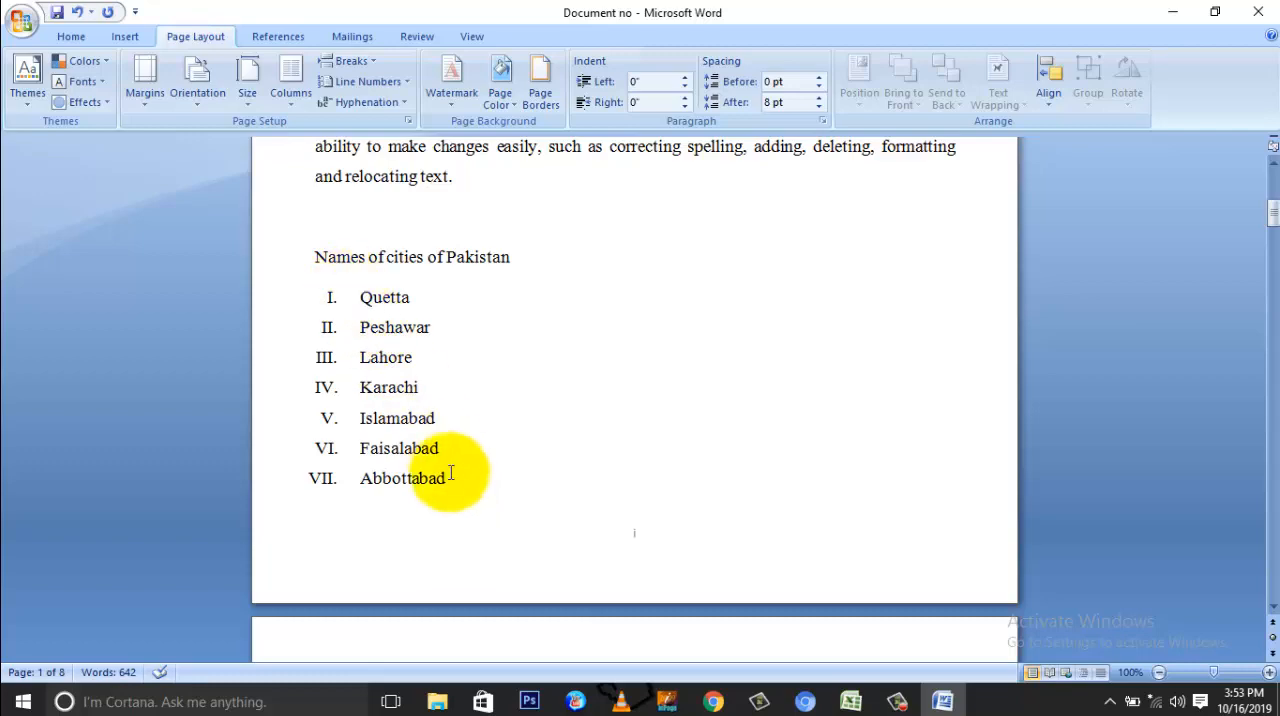
pyautogui.scroll(6, 460, 390)
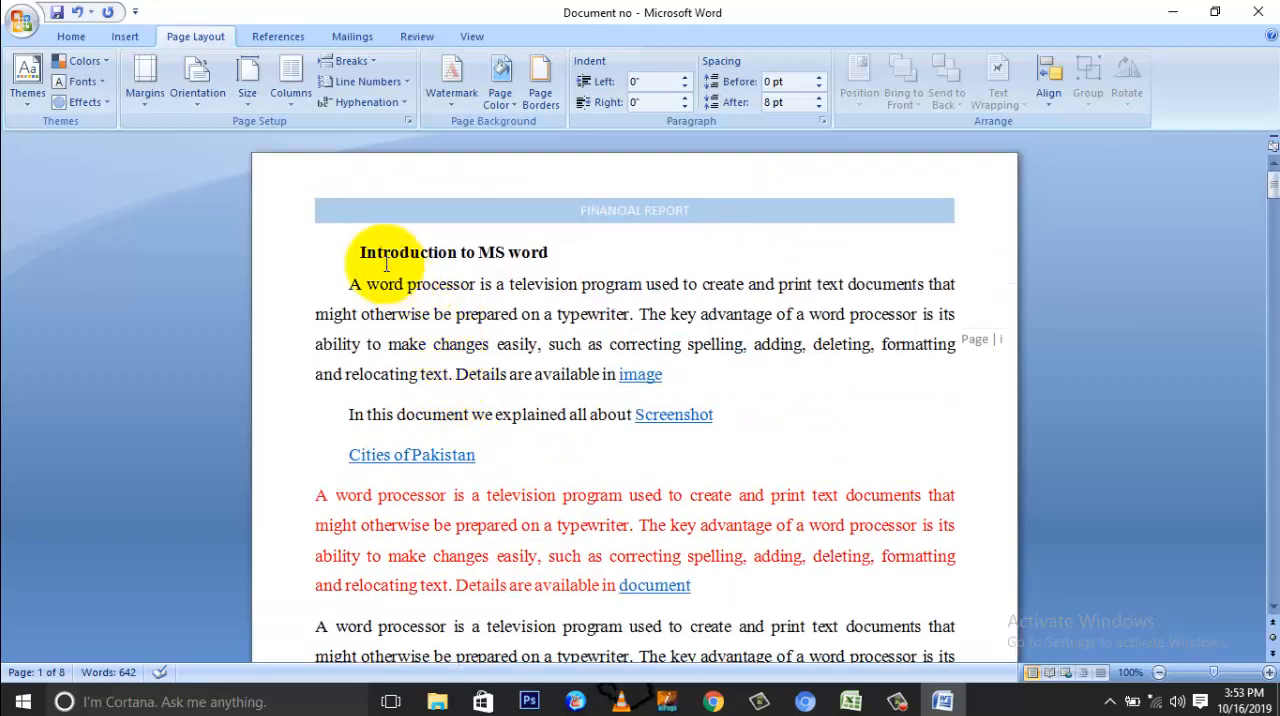
# Step: Set the opening section's paper size to Legal, 8.5" x 14", and check the first page's length
pyautogui.click(249, 100)
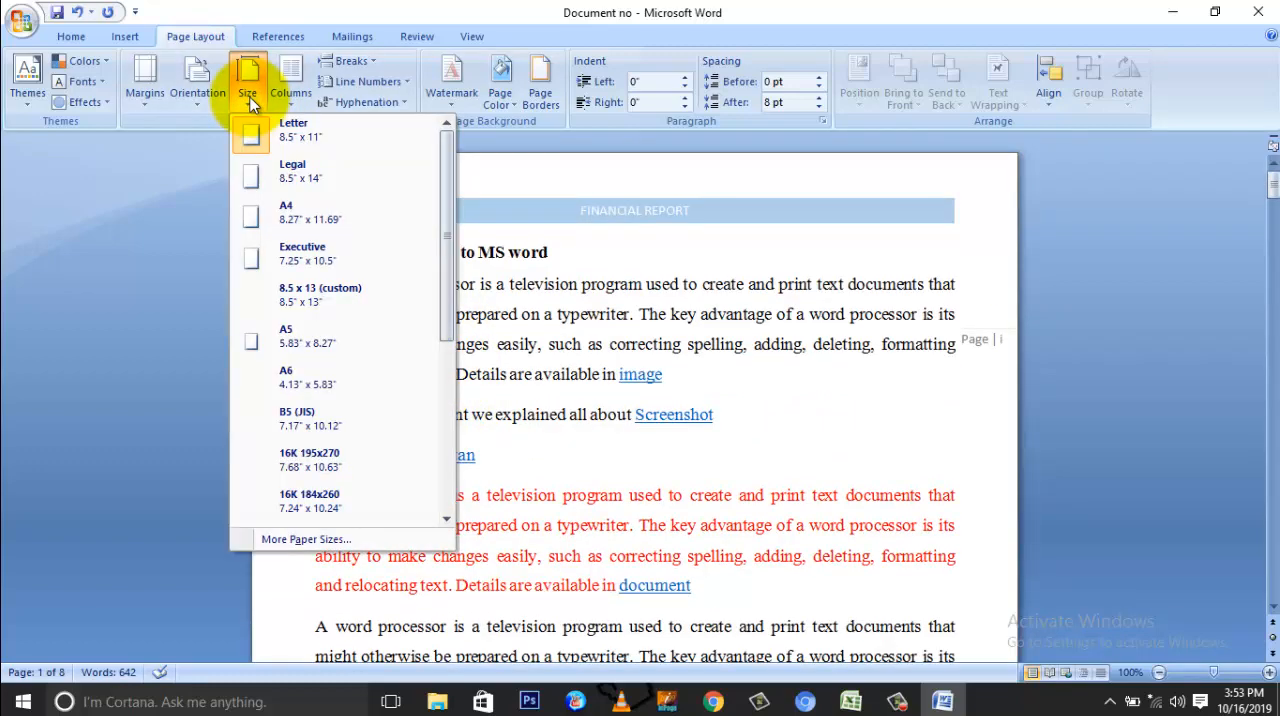
pyautogui.click(283, 178)
pyautogui.scroll(5, 400, 300)
pyautogui.scroll(3, 395, 305)
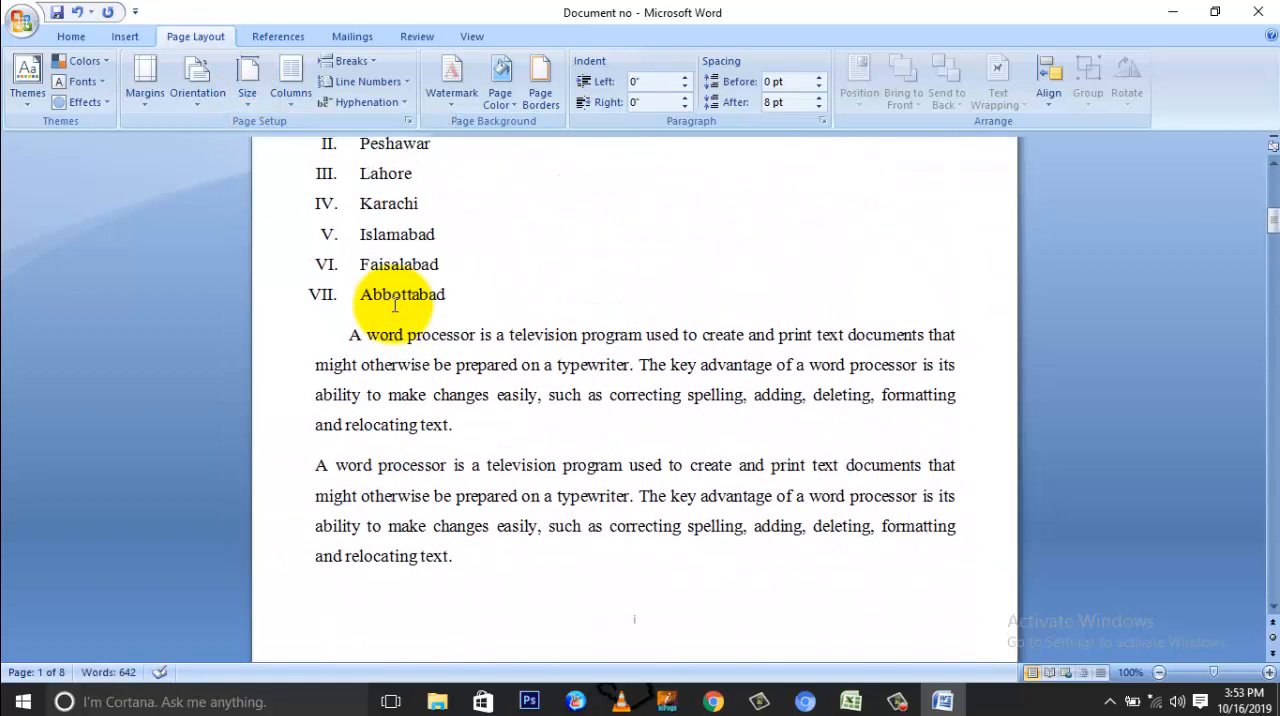
# Step: Set the opening section's paper size to A4, 8.27" x 11.69", and check where the first page breaks below the cities list
pyautogui.click(352, 377)
pyautogui.moveTo(352, 377); pyautogui.dragTo(471, 597)
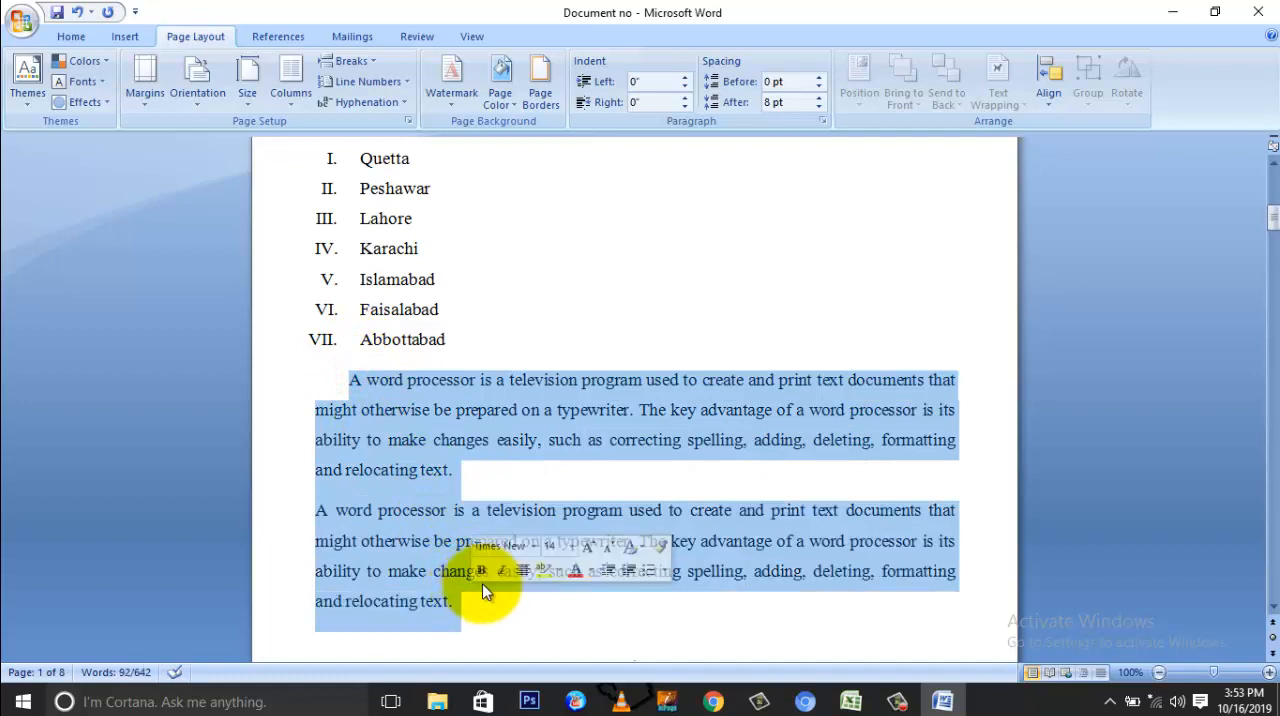
pyautogui.click(506, 481)
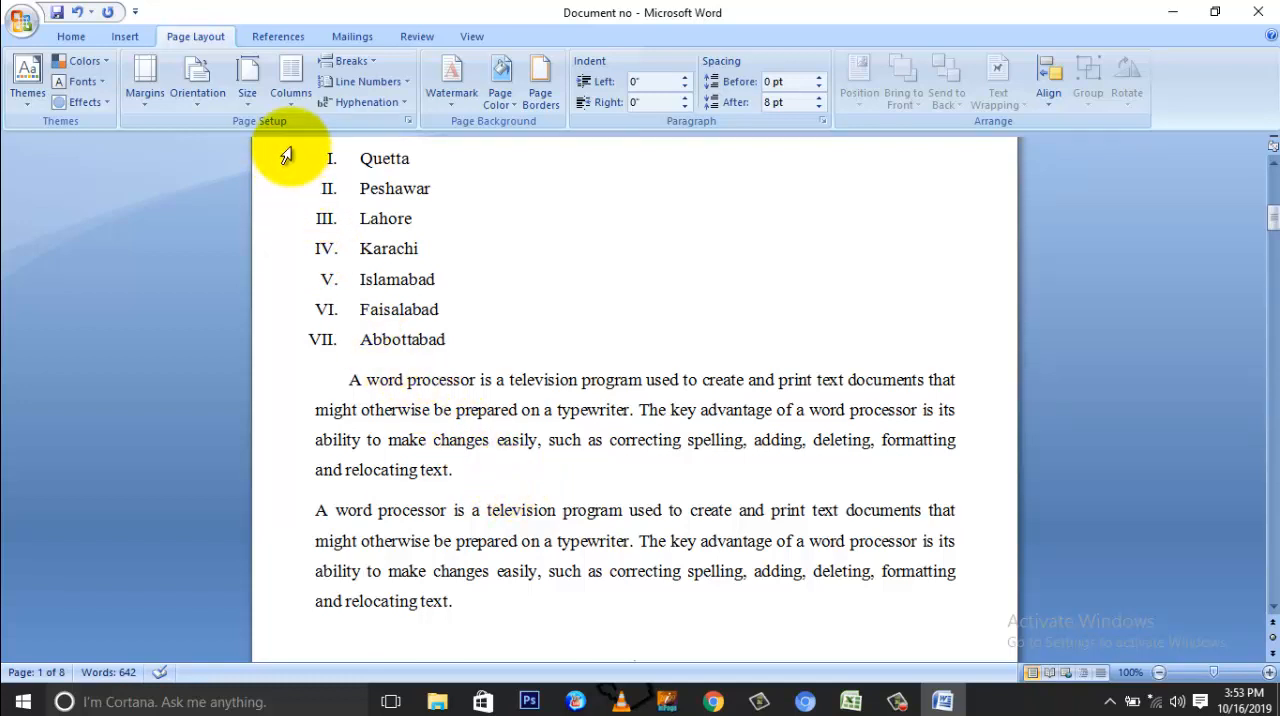
pyautogui.click(249, 100)
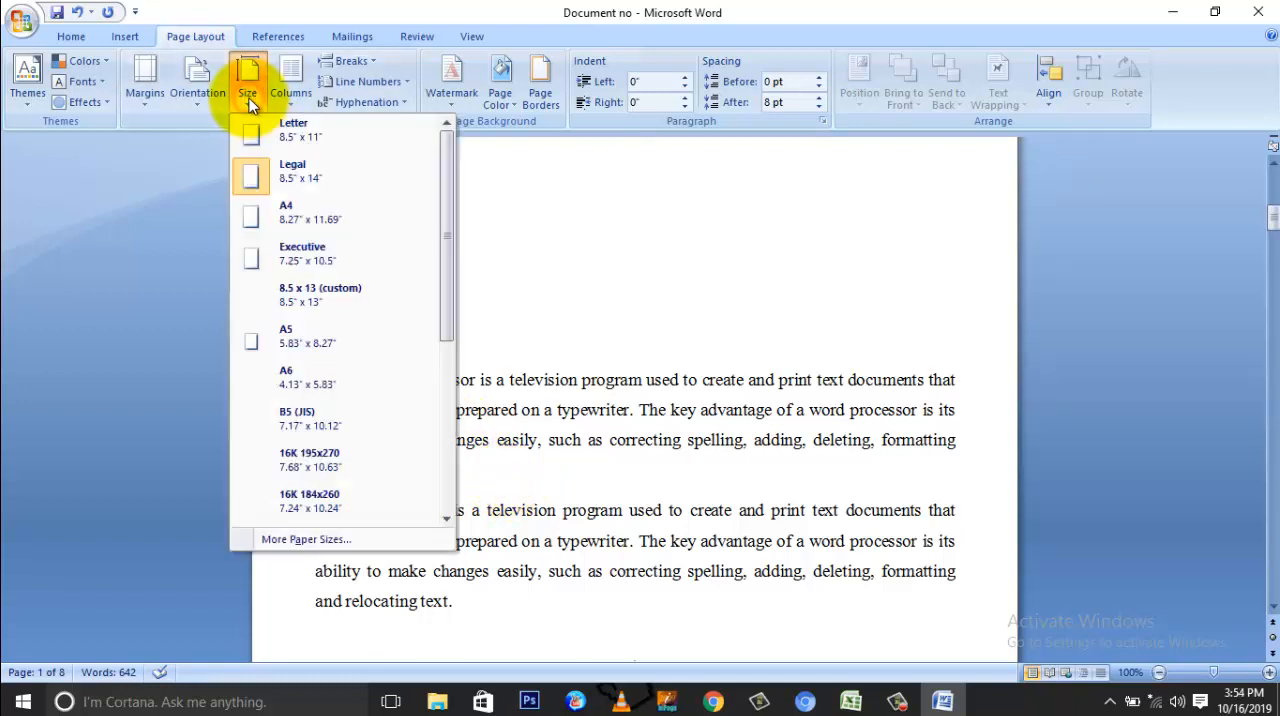
pyautogui.click(296, 228)
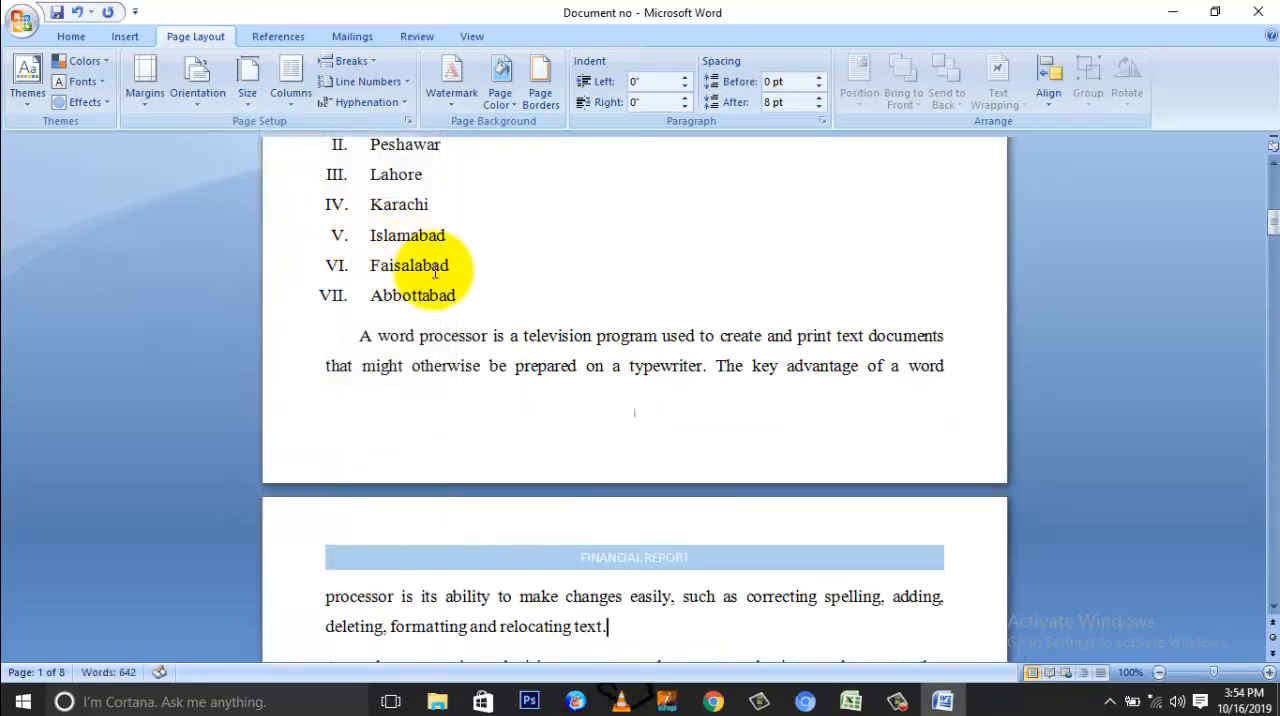
pyautogui.scroll(10, 460, 267)
pyautogui.scroll(3, 462, 268)
pyautogui.scroll(-16, 462, 268)
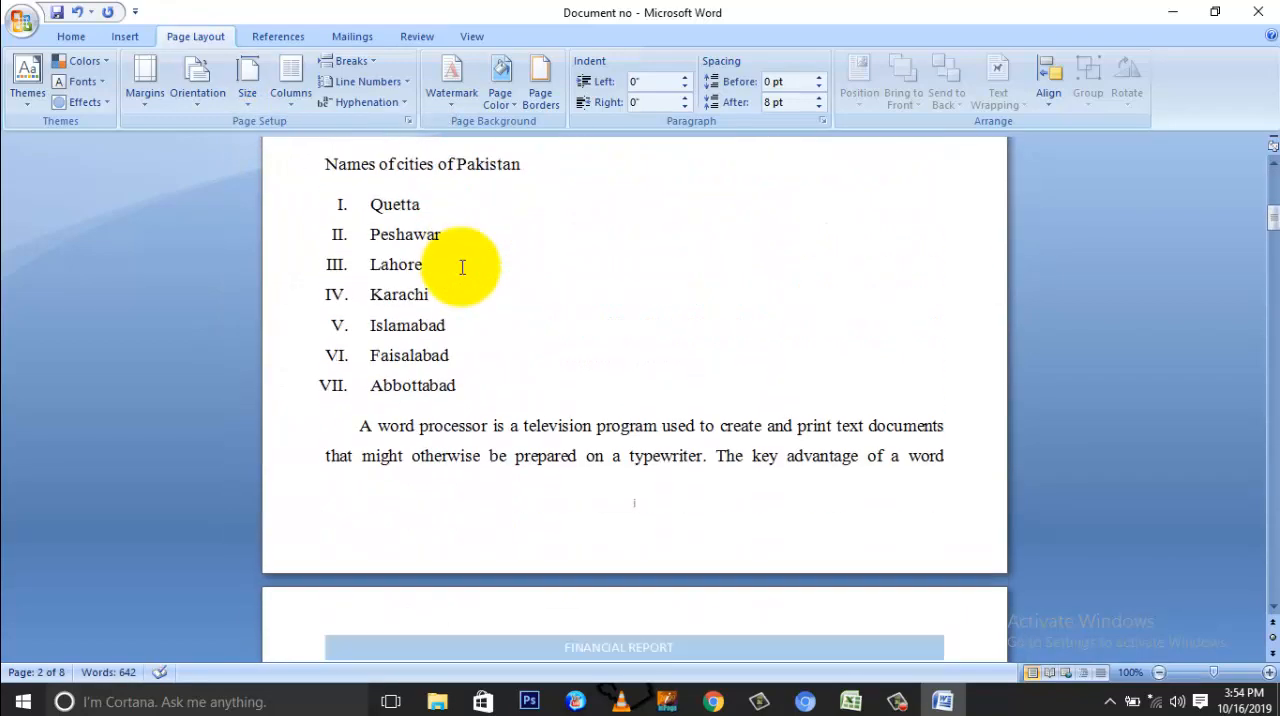
pyautogui.scroll(3, 462, 267)
pyautogui.scroll(5, 462, 267)
pyautogui.scroll(-4, 462, 267)
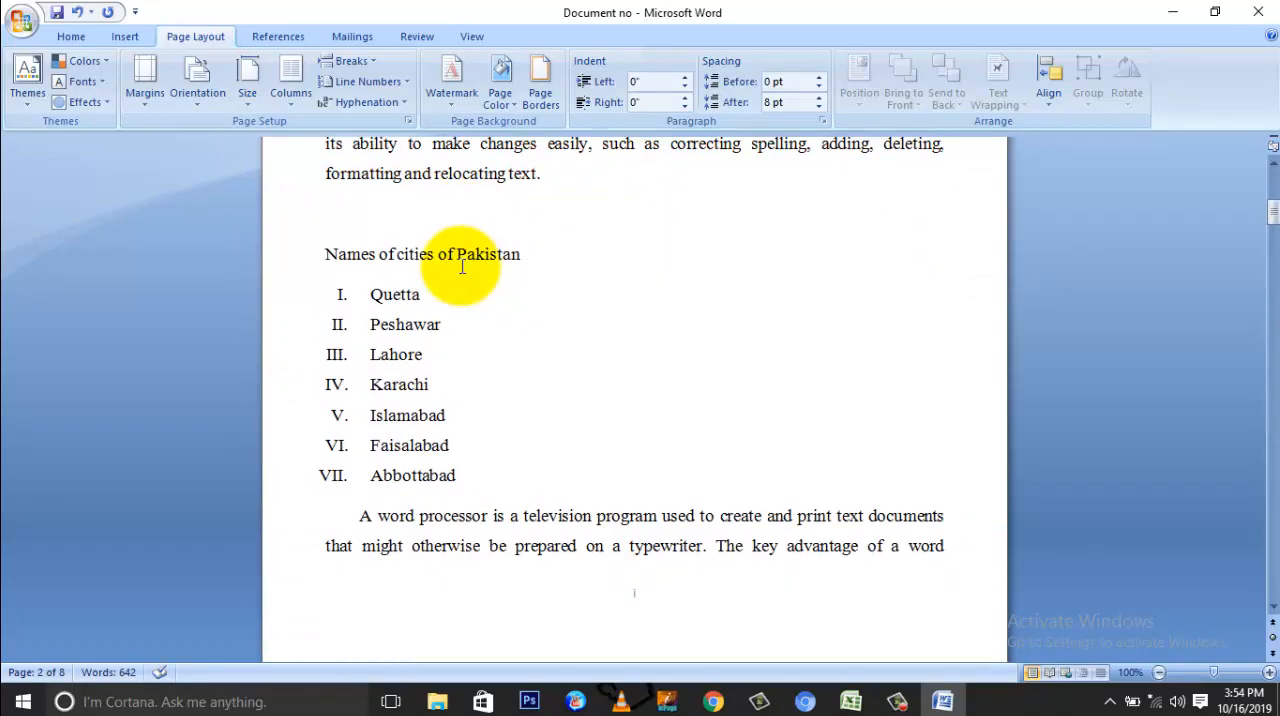
pyautogui.scroll(2, 462, 267)
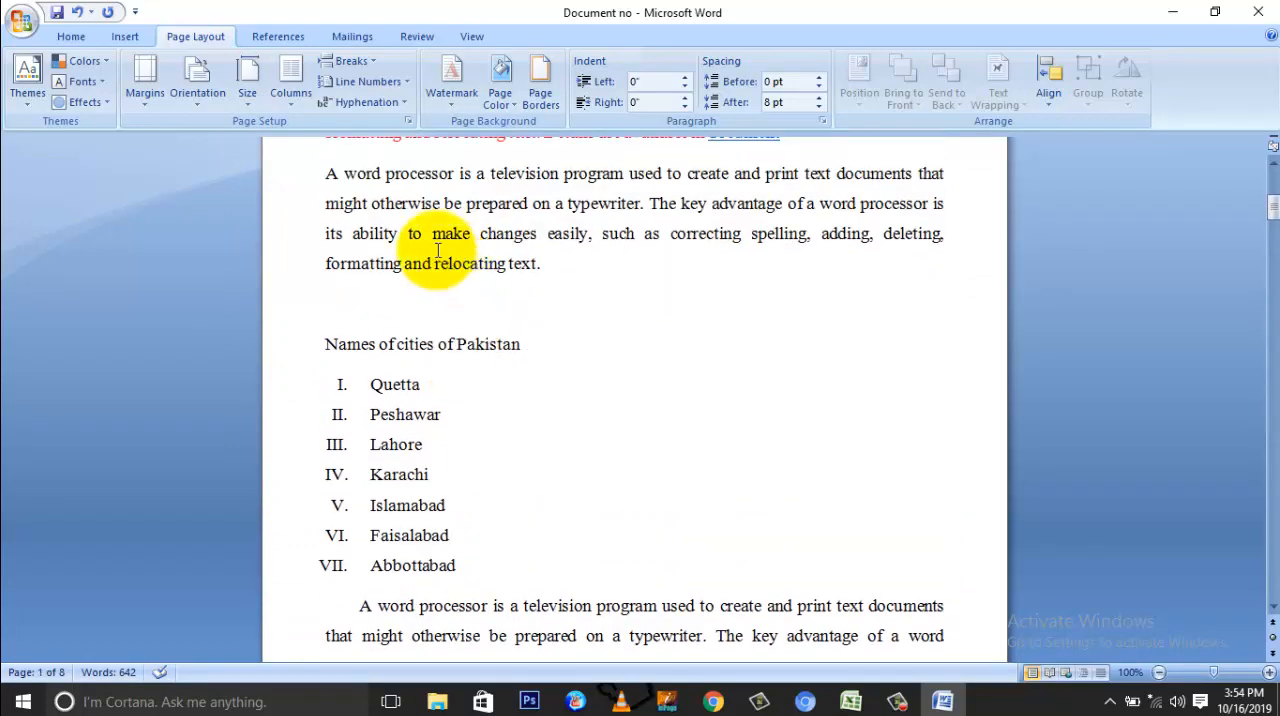
# Step: Set the opening section's paper size to Letter, 8.5" x 11"
pyautogui.click(246, 104)
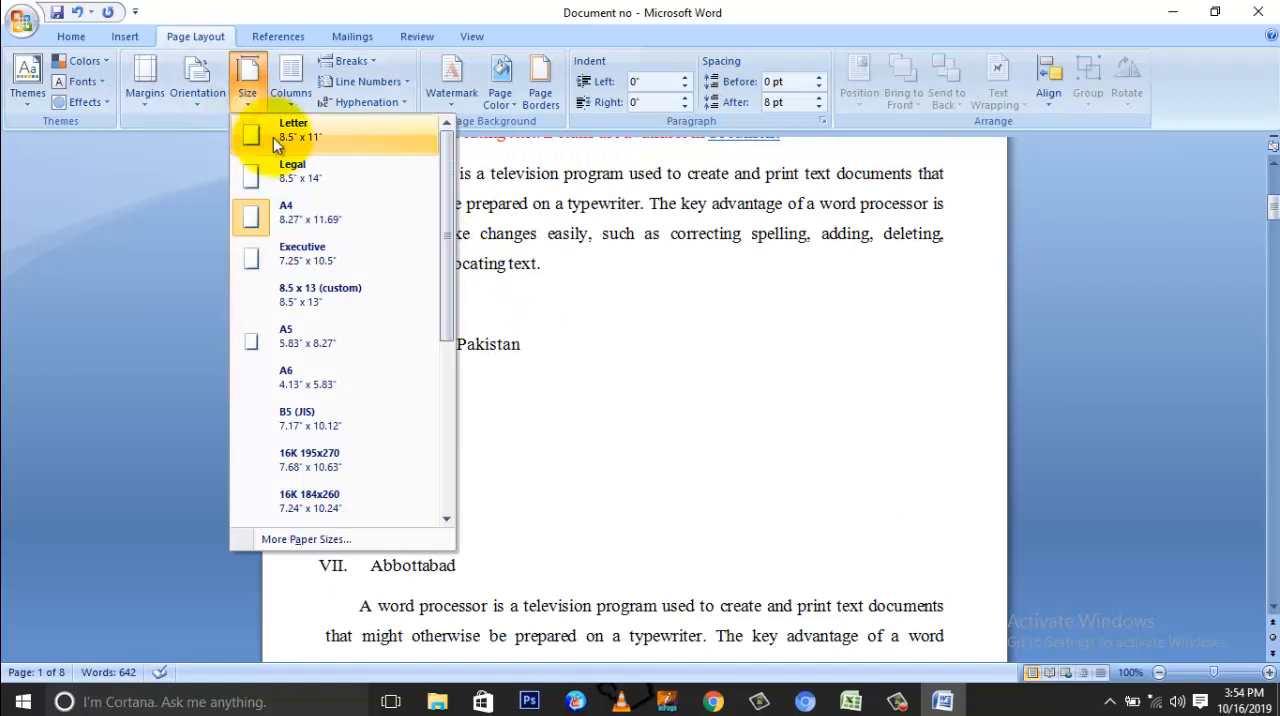
pyautogui.click(329, 221)
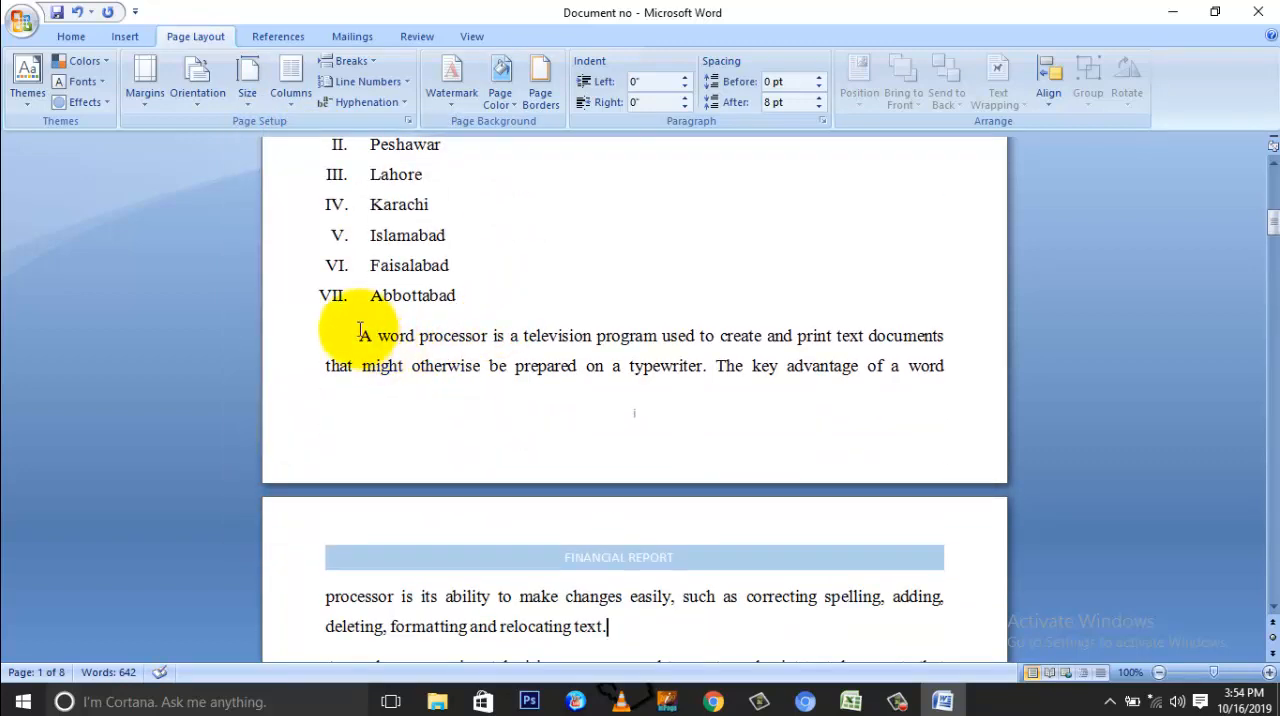
pyautogui.click(246, 104)
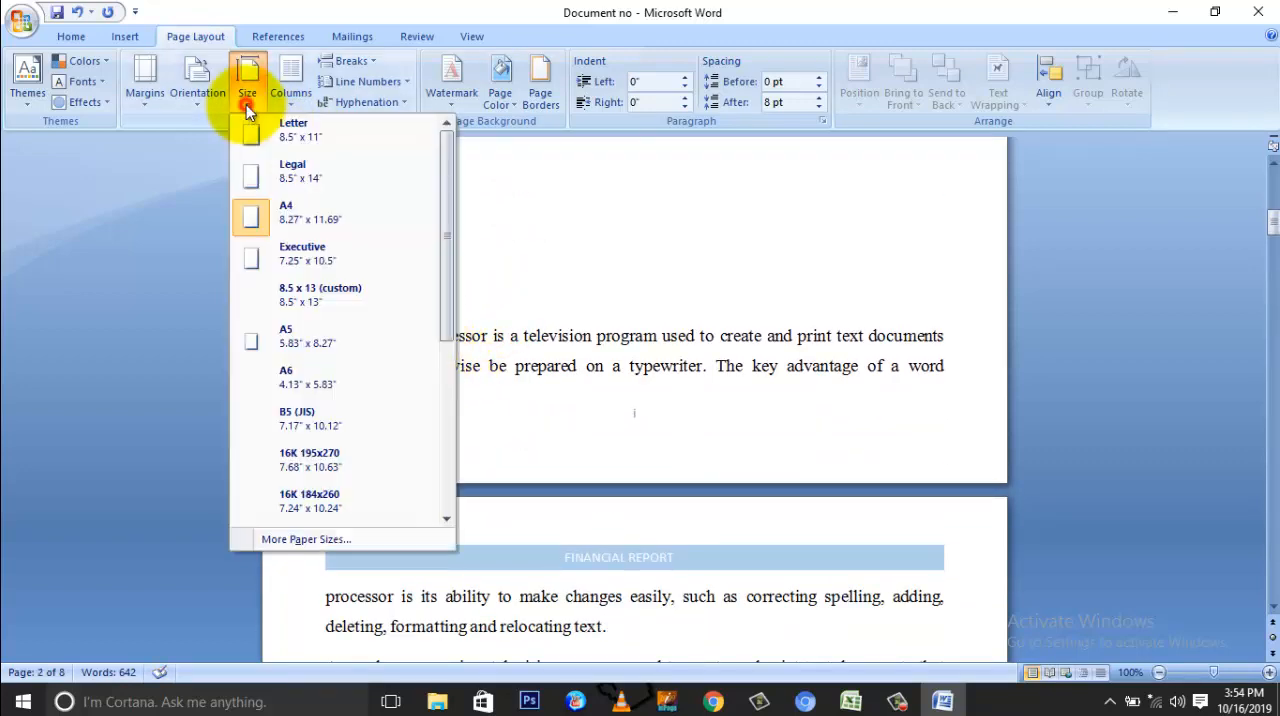
pyautogui.click(288, 126)
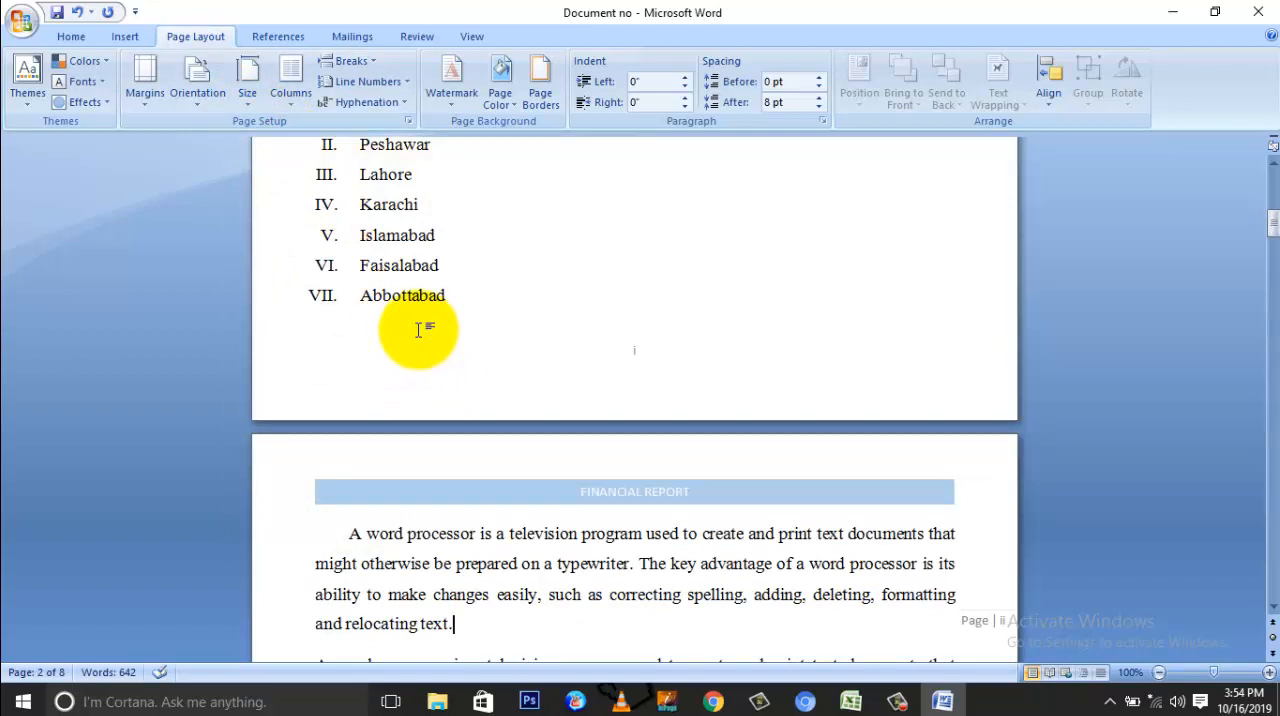
# Step: Set the opening section's paper size back to Legal, 8.5" x 14", and check the first page from its heading to its end
pyautogui.click(252, 96)
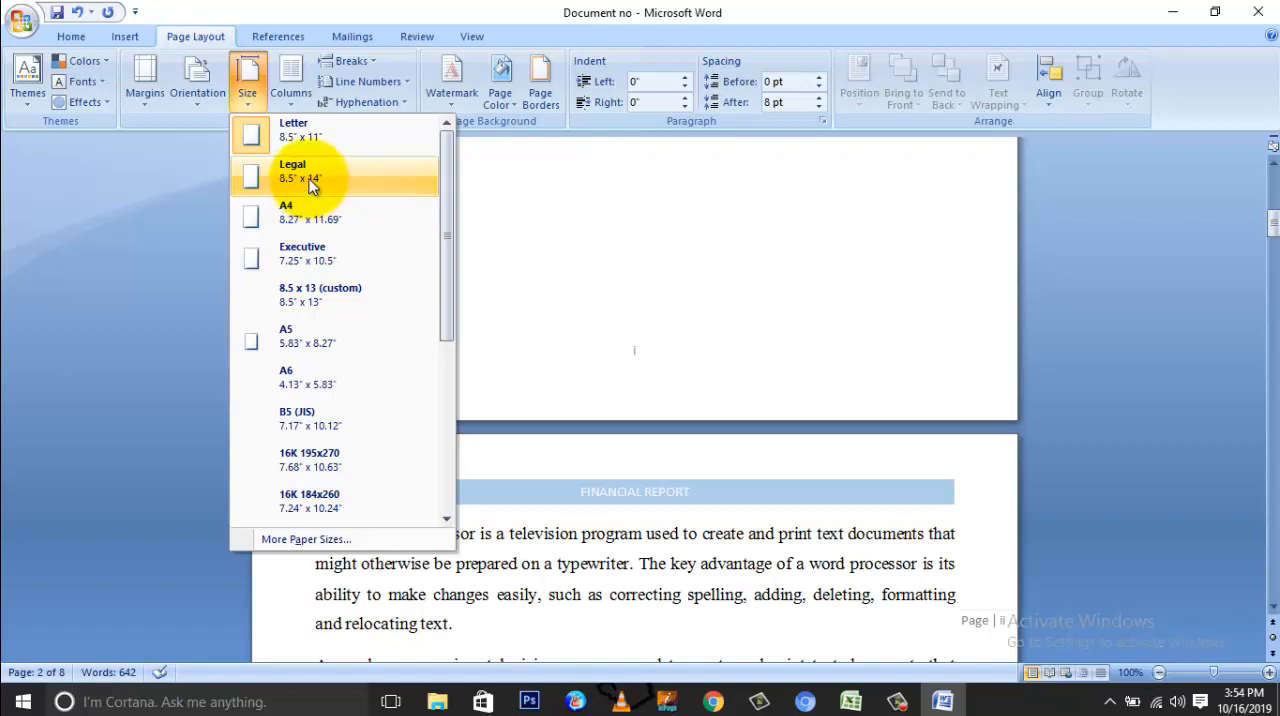
pyautogui.click(303, 186)
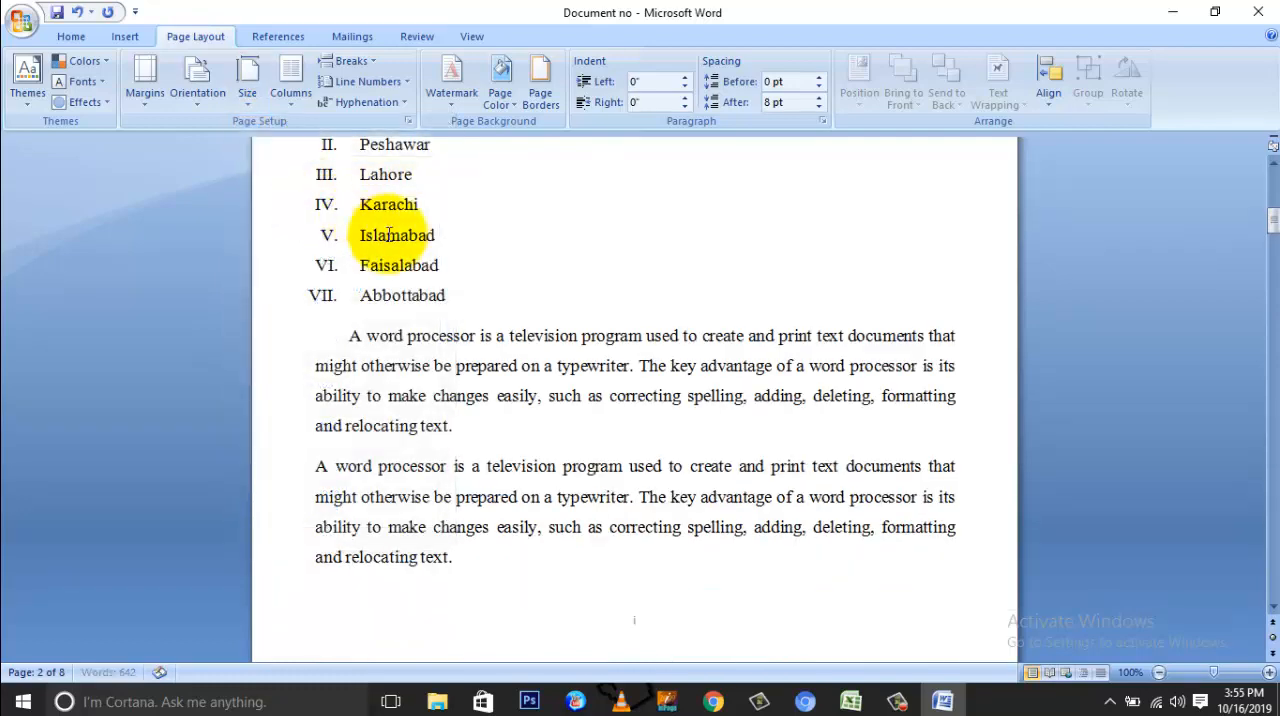
pyautogui.scroll(7, 423, 223)
pyautogui.scroll(4, 493, 287)
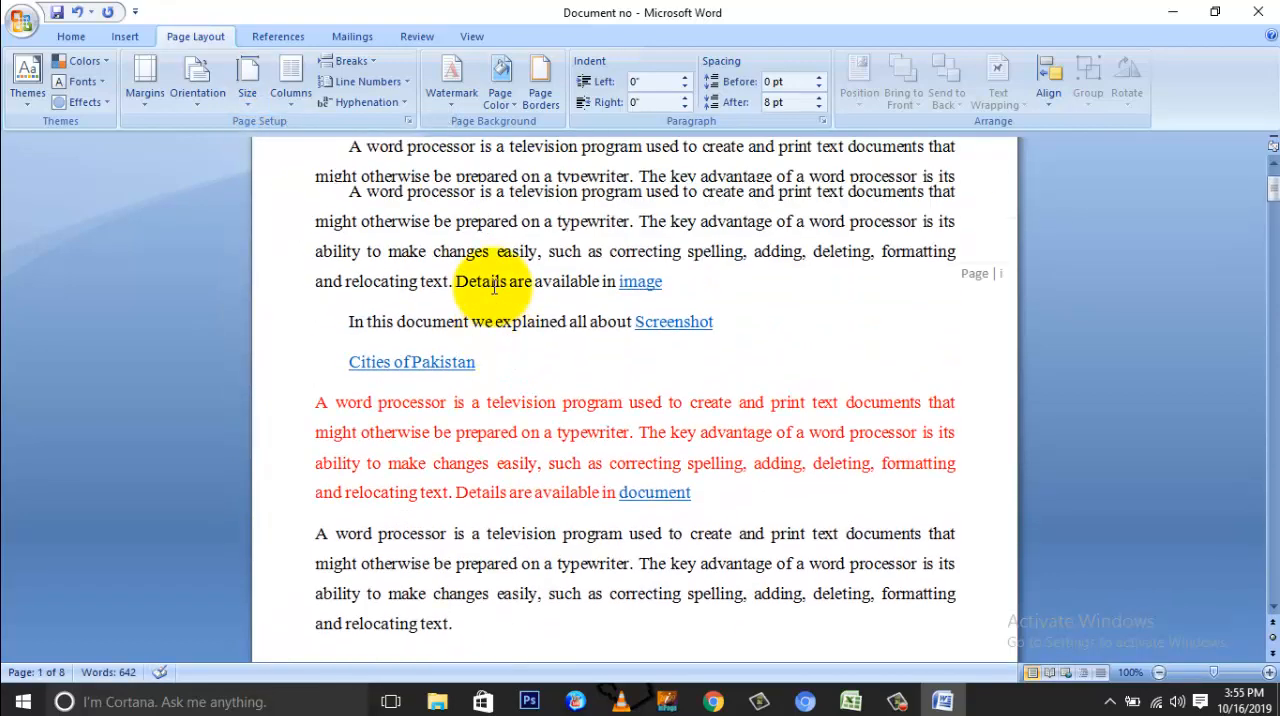
pyautogui.scroll(-2, 493, 287)
pyautogui.scroll(-8, 493, 287)
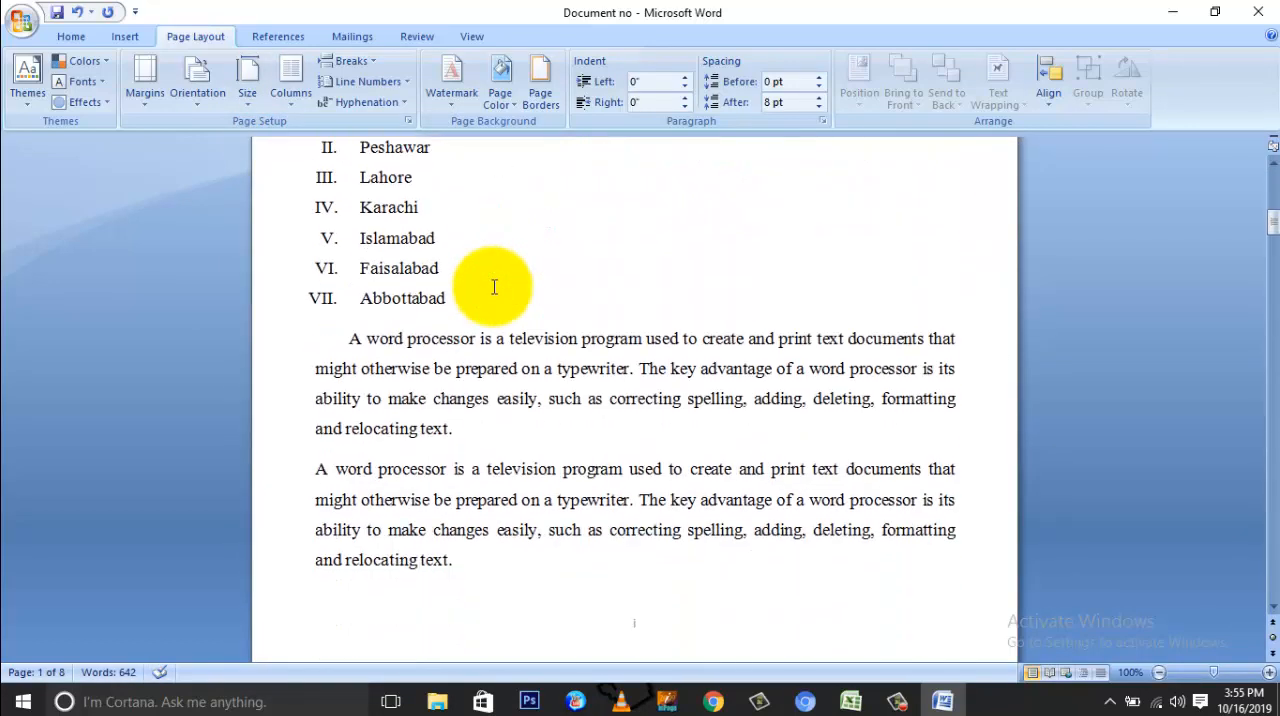
pyautogui.scroll(5, 493, 287)
pyautogui.scroll(5, 493, 287)
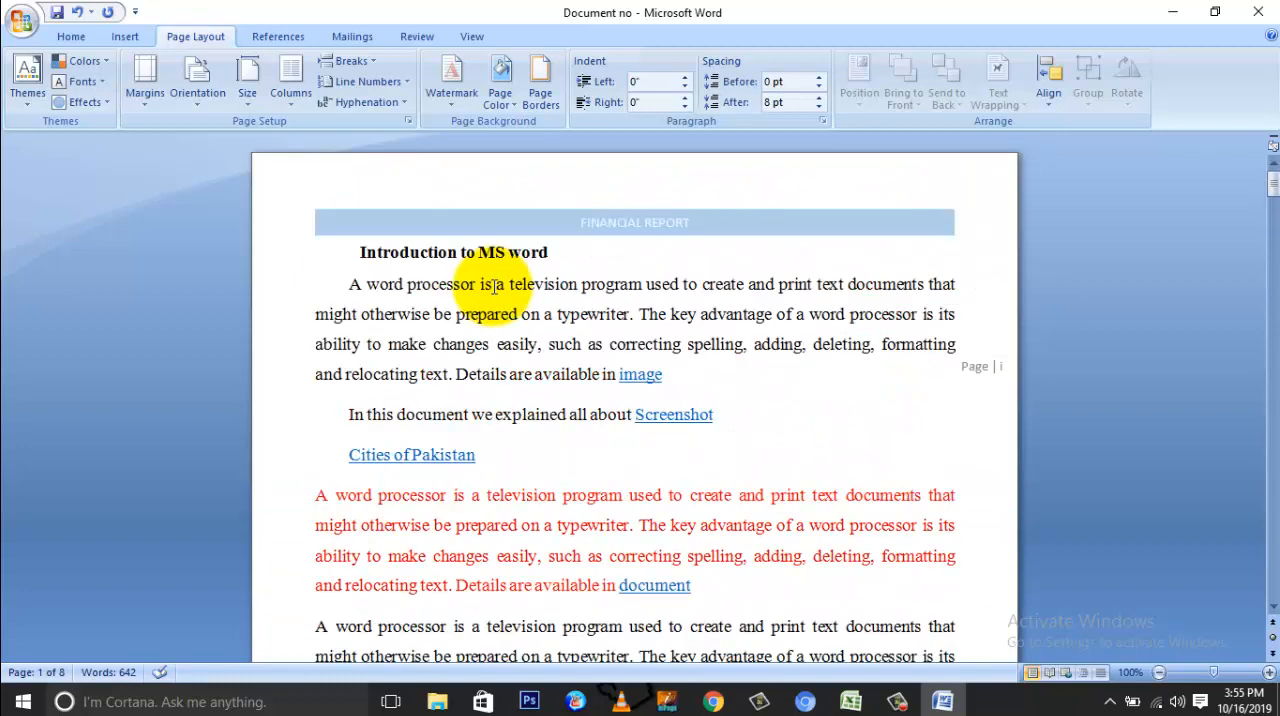
pyautogui.click(247, 95)
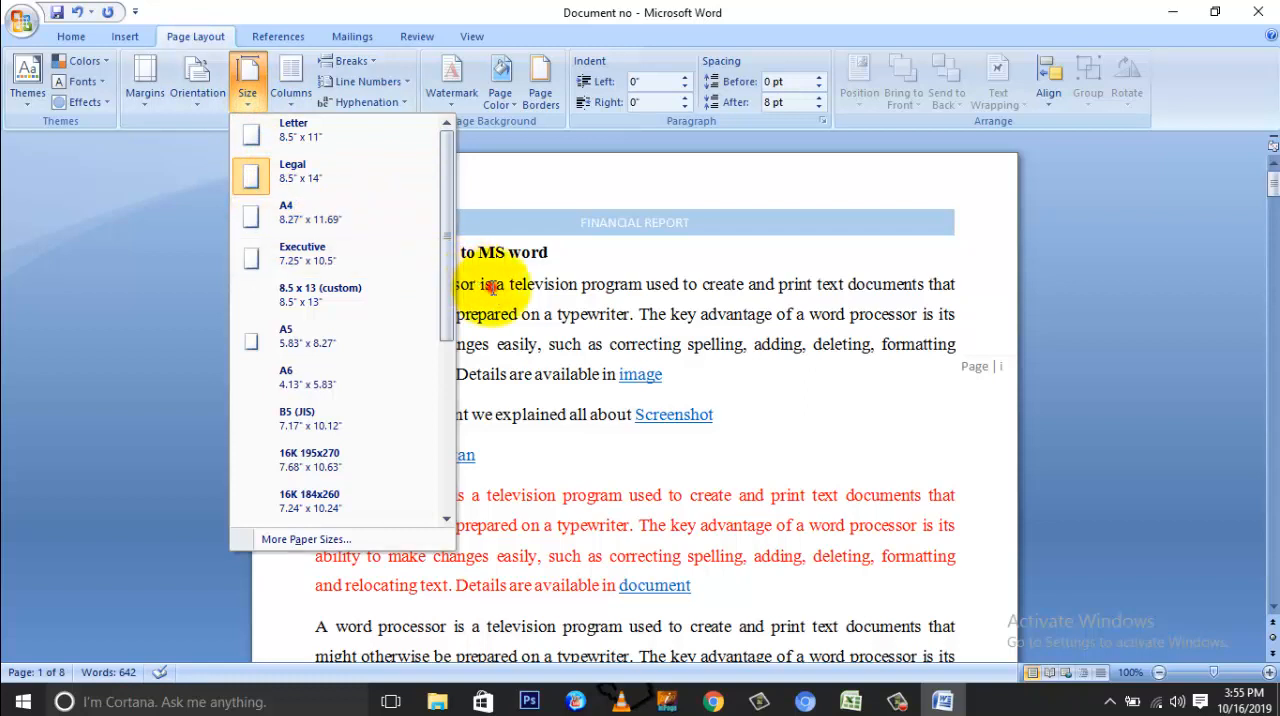
pyautogui.click(460, 255)
pyautogui.click(250, 102)
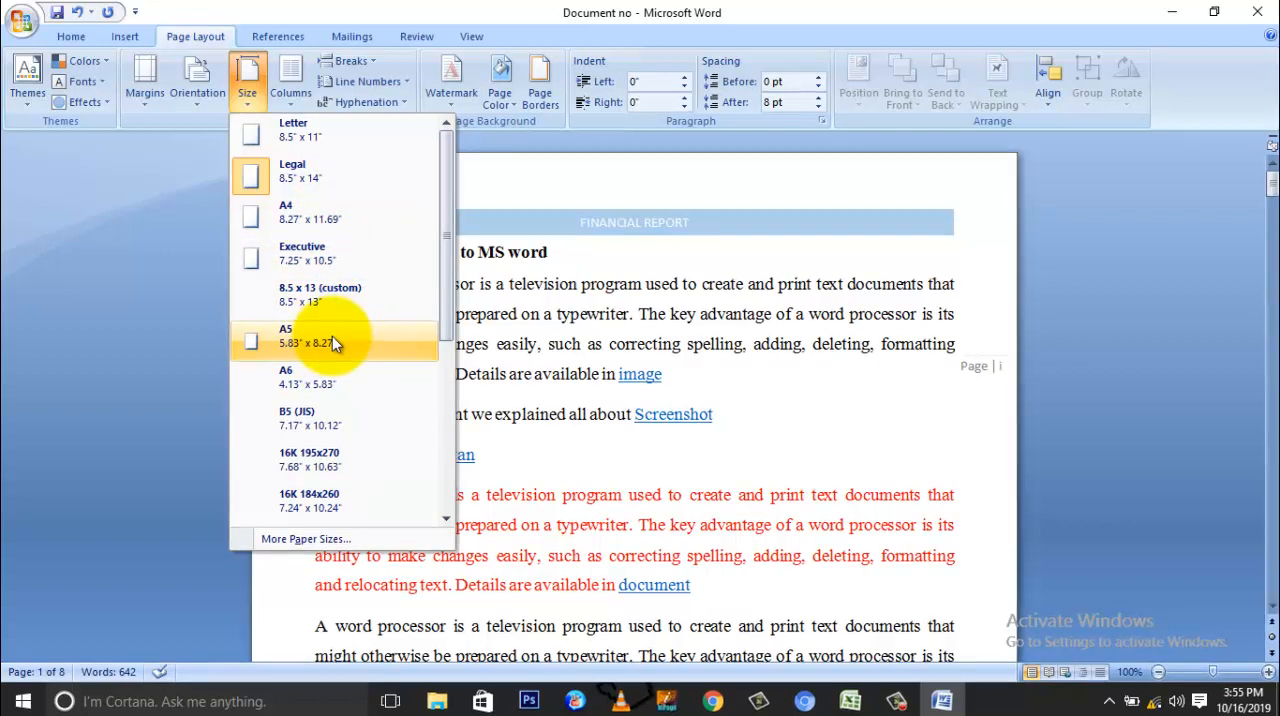
pyautogui.click(494, 320)
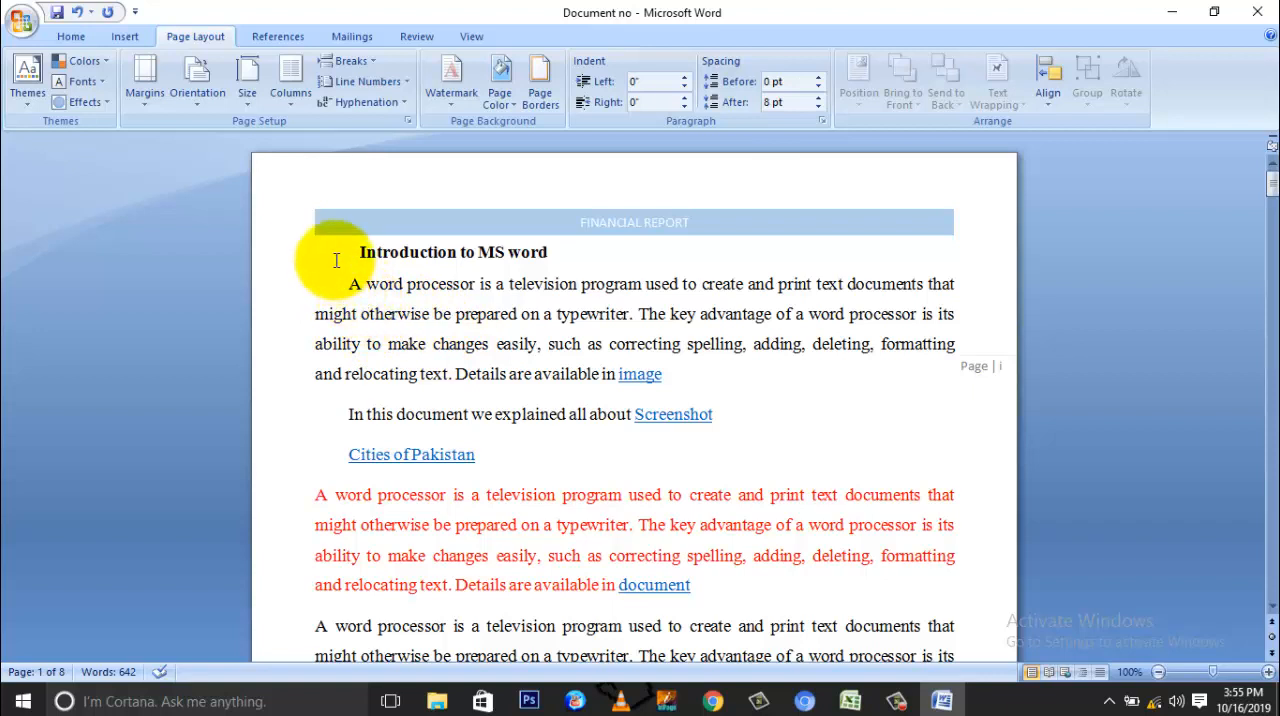
pyautogui.click(280, 101)
pyautogui.click(280, 102)
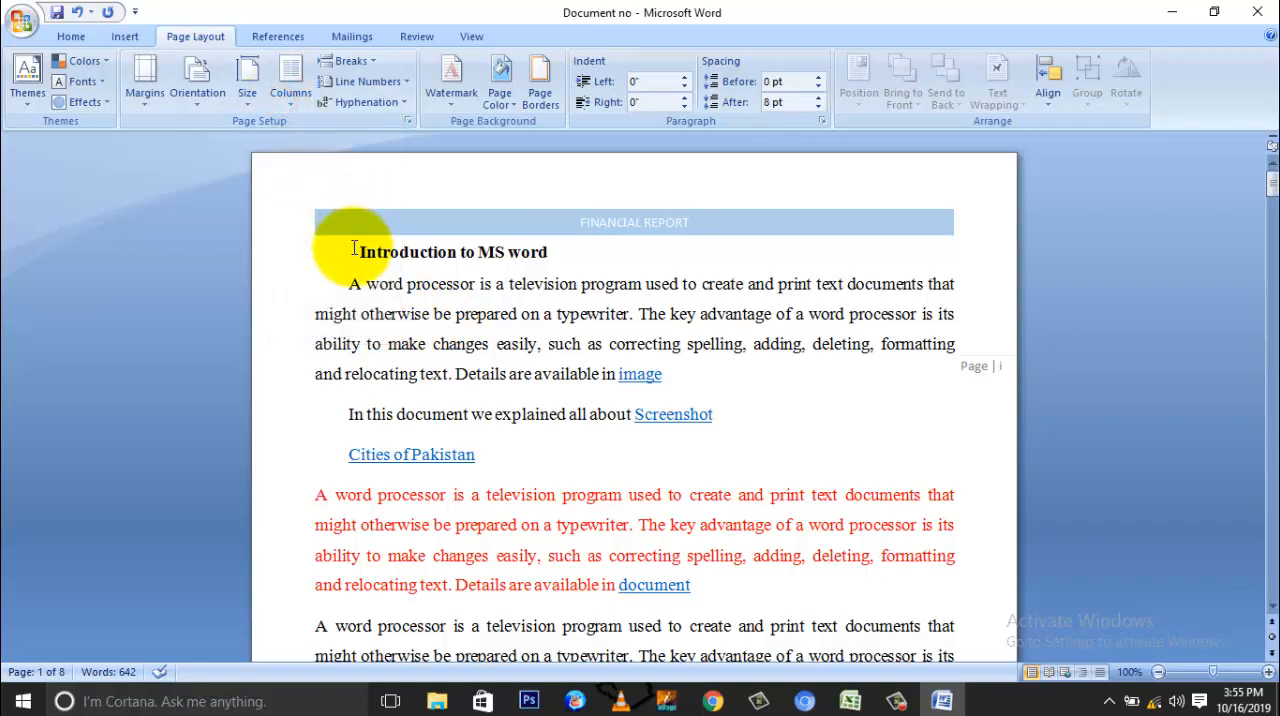
# Step: Lay out the text from the "Introduction to MS word" heading to the paragraph above the cities list in two columns and check the text flow
pyautogui.moveTo(354, 250); pyautogui.dragTo(451, 460)
pyautogui.scroll(-3, 710, 468)
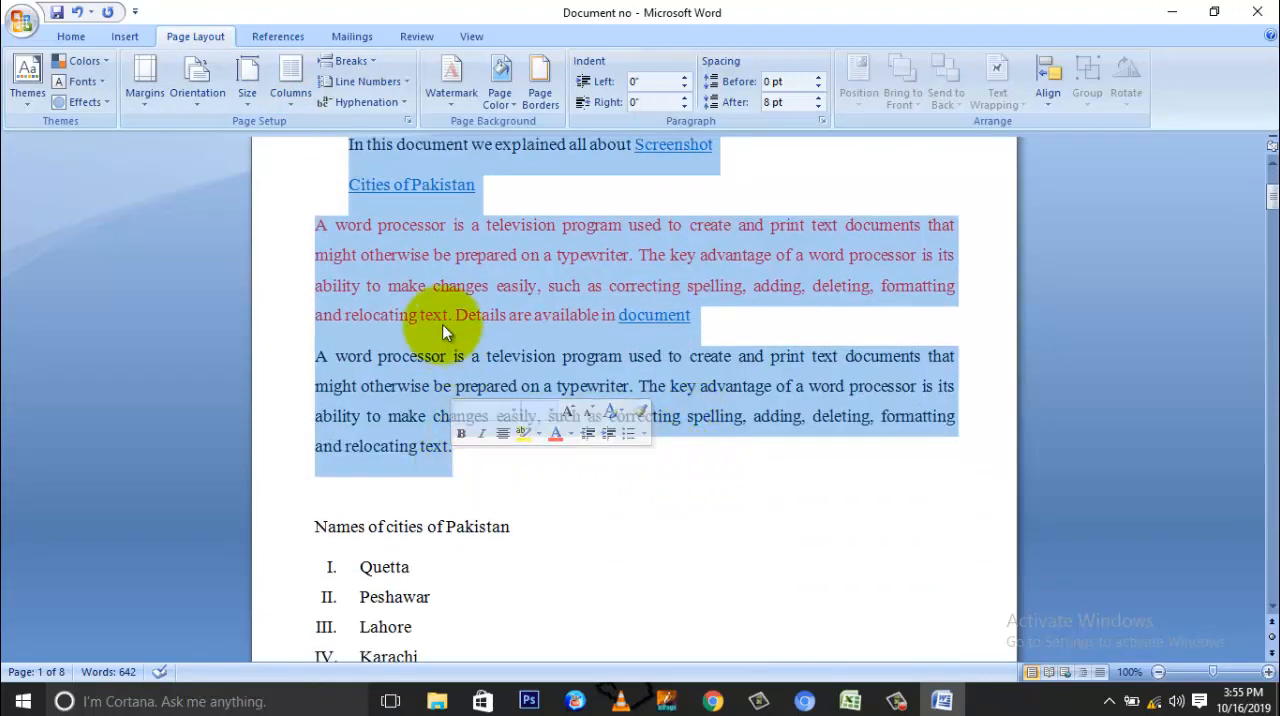
pyautogui.scroll(3, 441, 320)
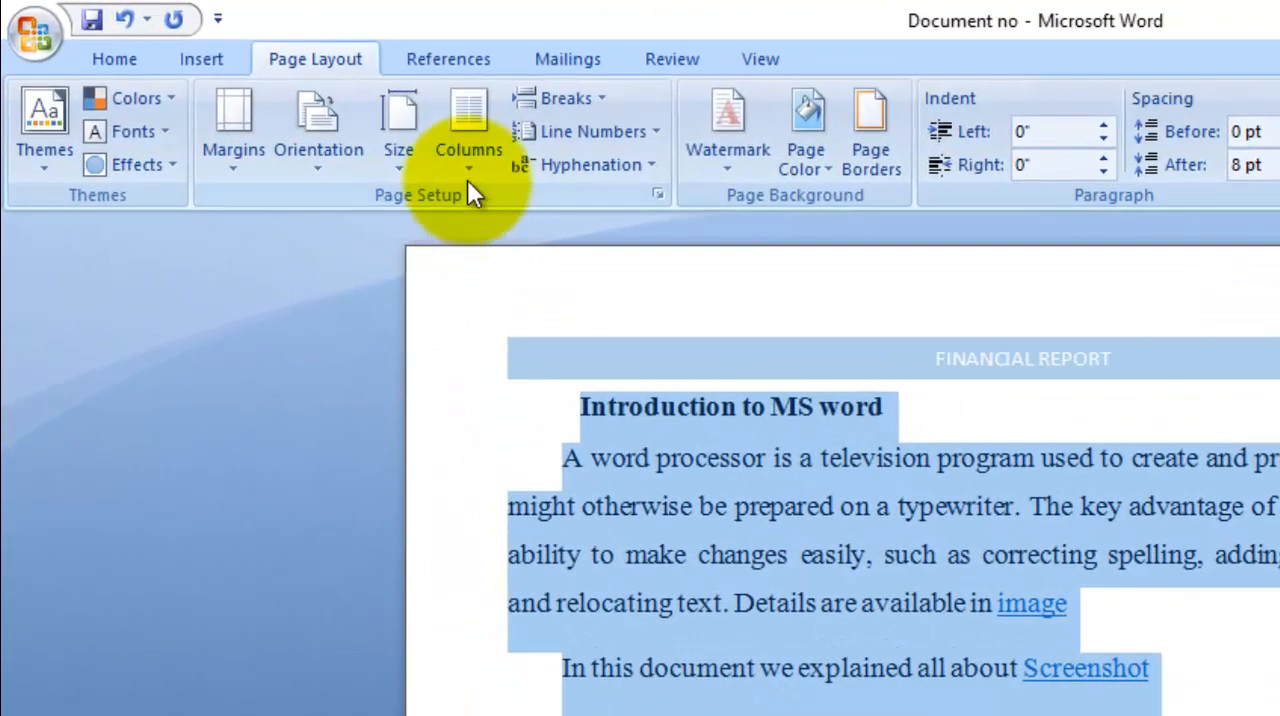
pyautogui.click(290, 106)
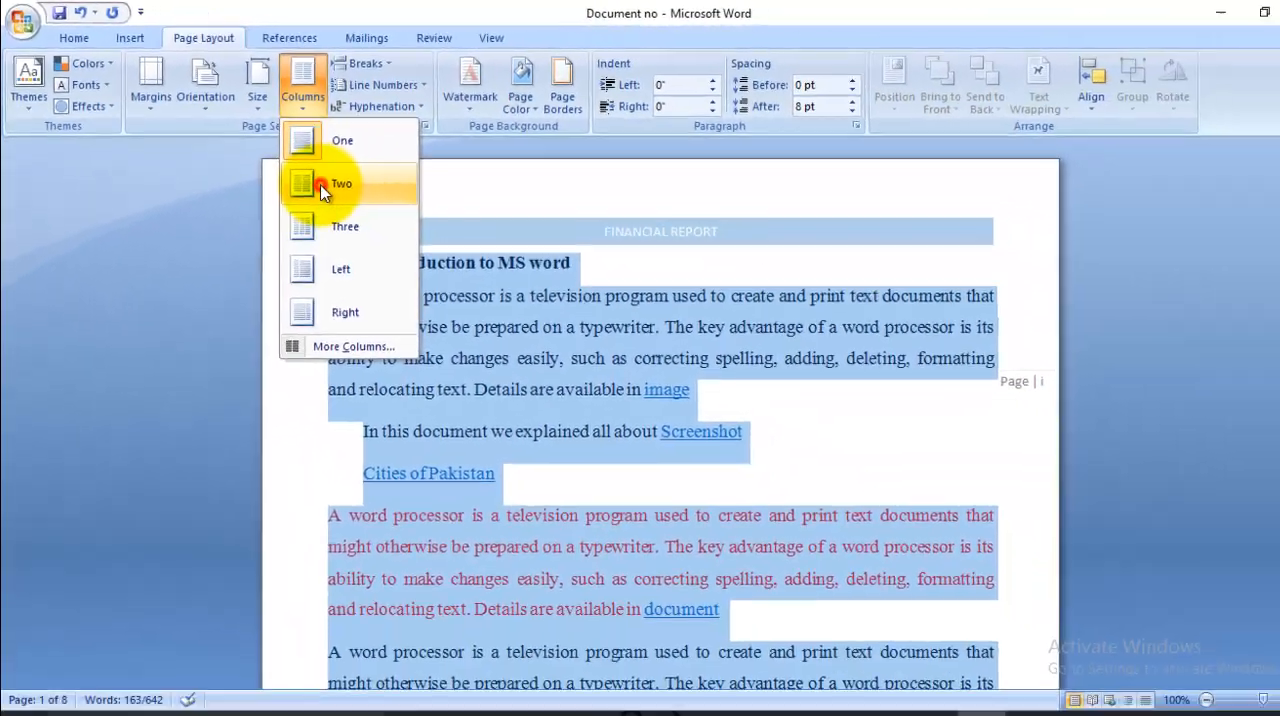
pyautogui.click(505, 284)
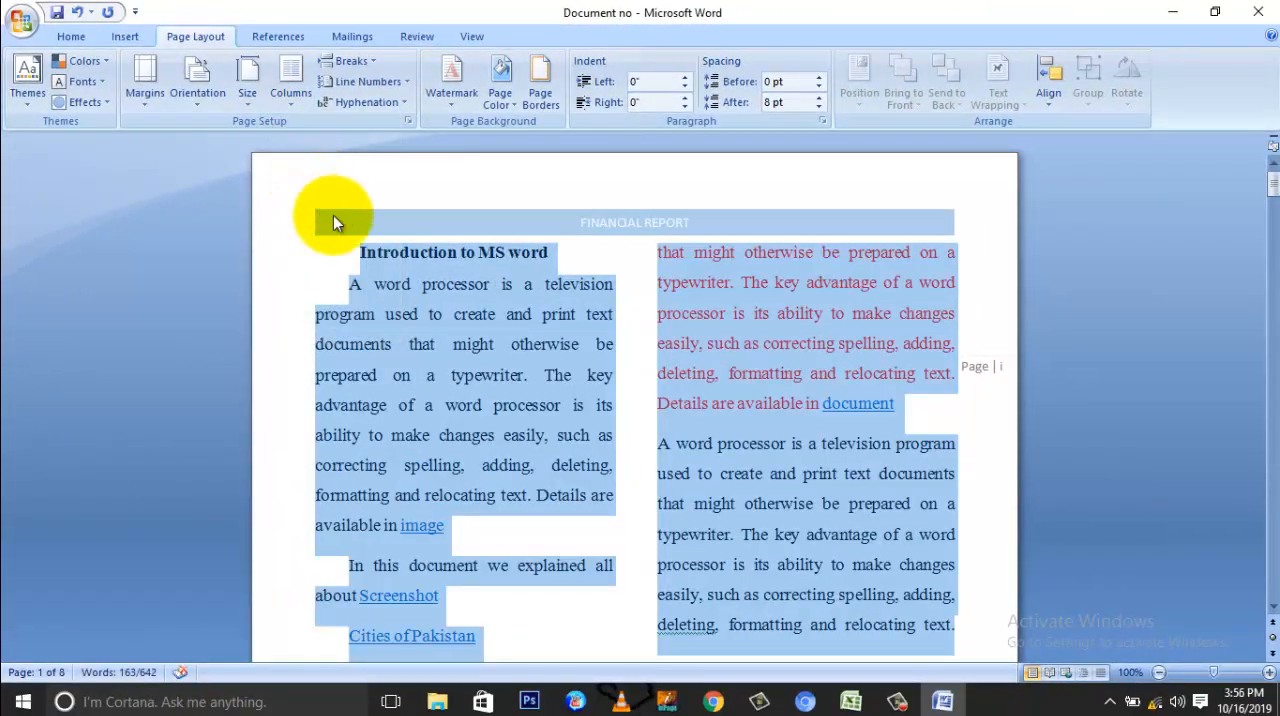
pyautogui.scroll(-2, 355, 310)
pyautogui.scroll(1, 355, 308)
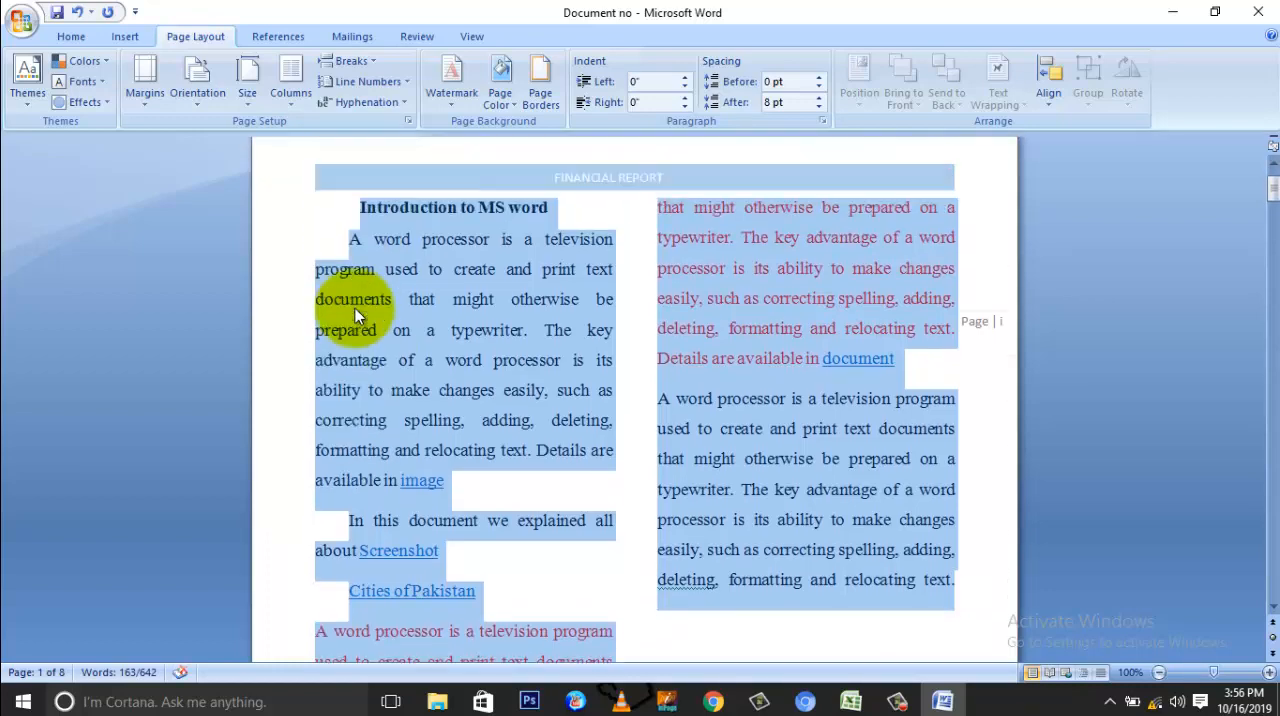
pyautogui.scroll(-6, 515, 290)
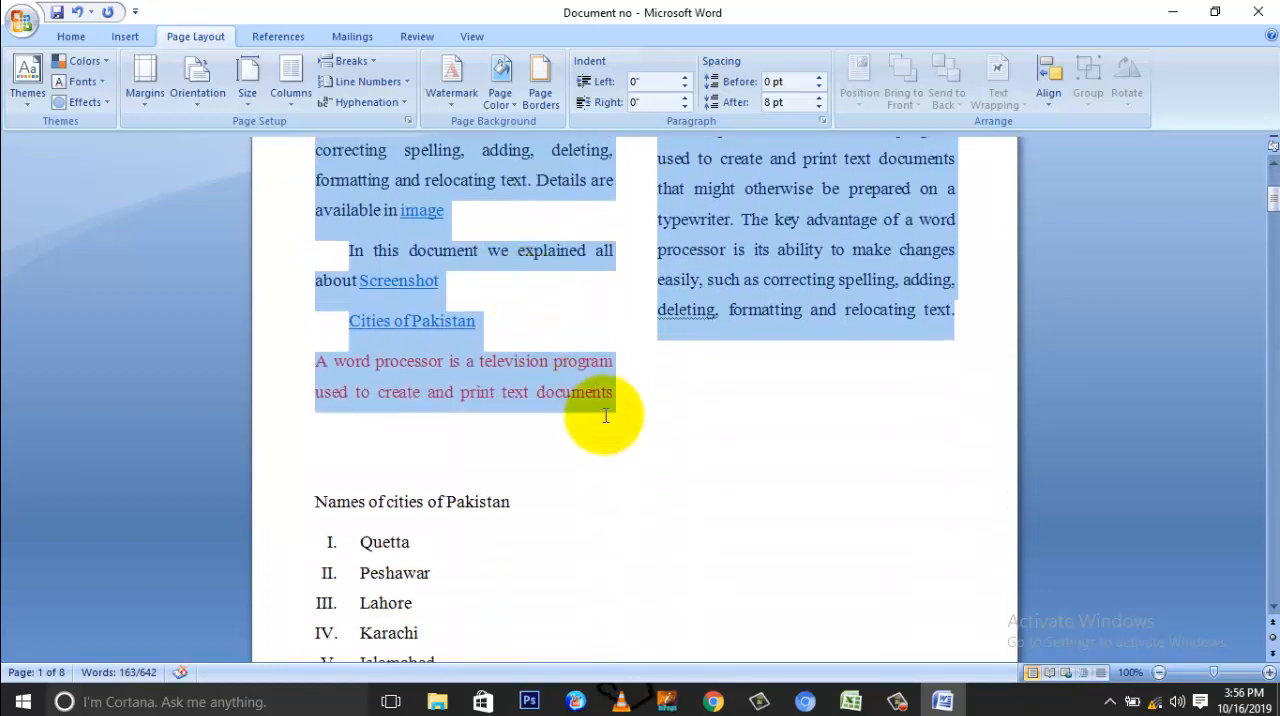
pyautogui.scroll(7, 603, 371)
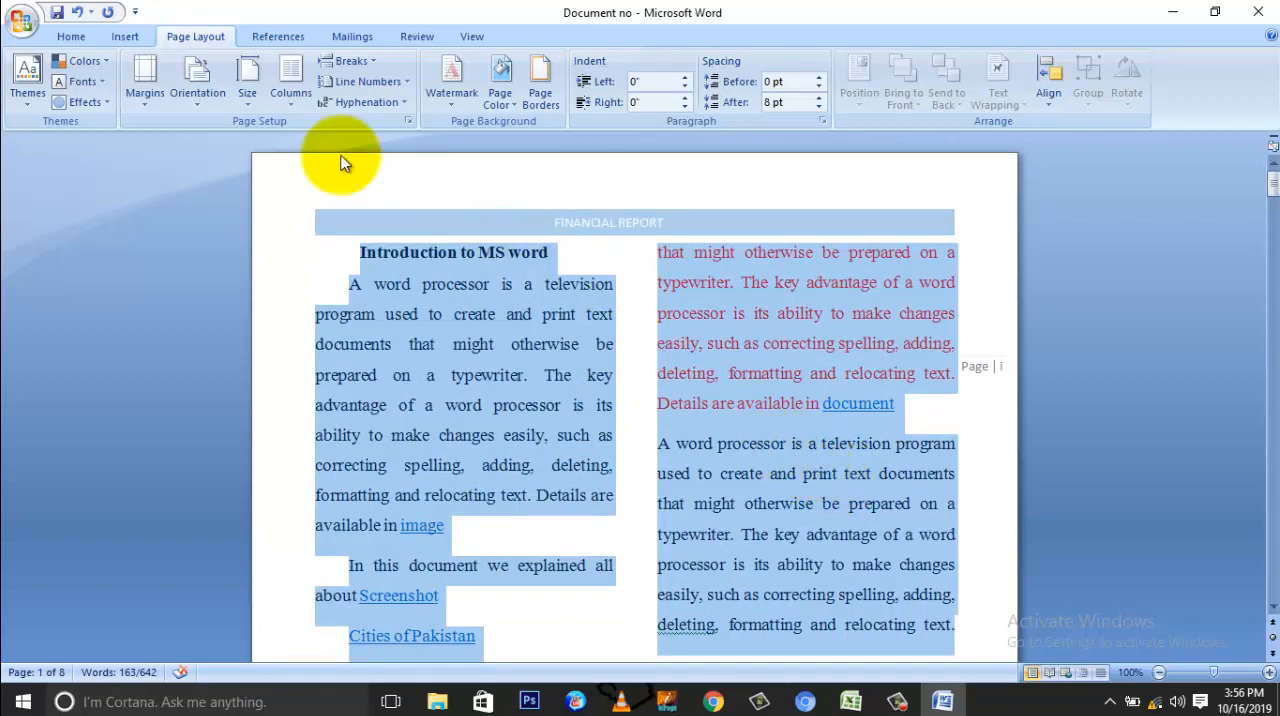
# Step: Change the introduction text above the cities list to three columns and check how it flows
pyautogui.click(292, 100)
pyautogui.click(350, 228)
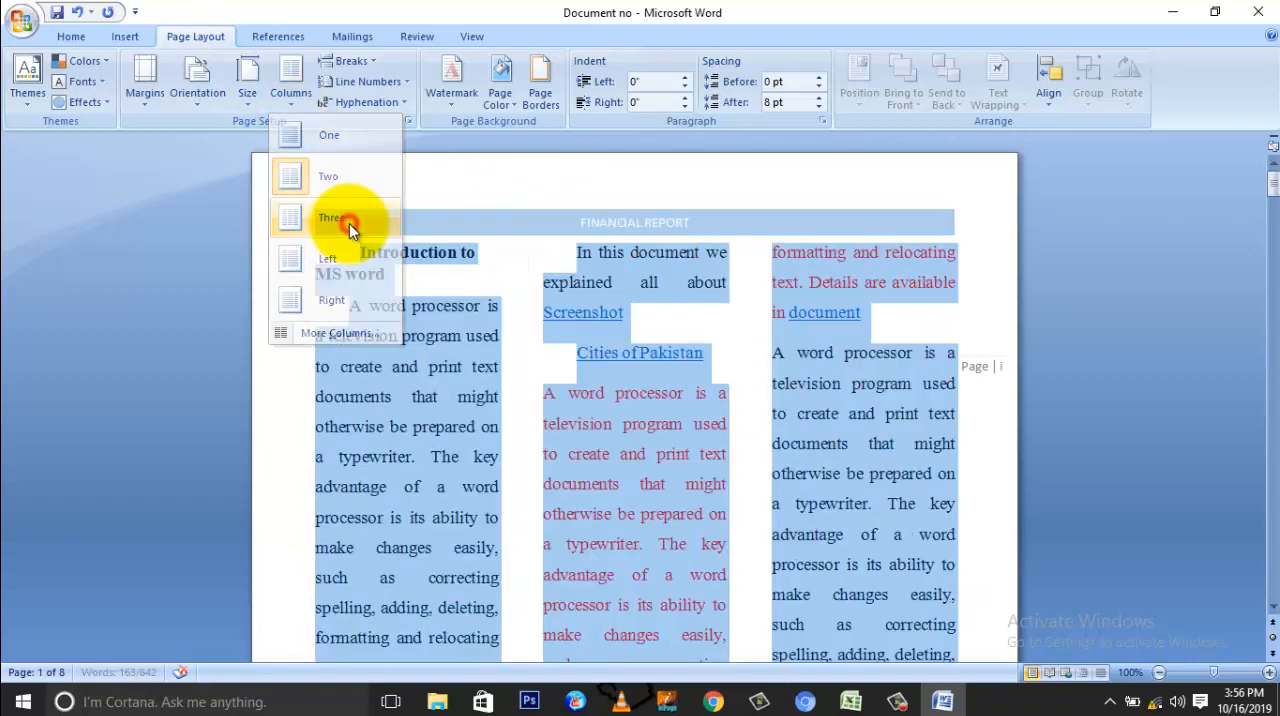
pyautogui.click(714, 369)
pyautogui.scroll(-5, 728, 366)
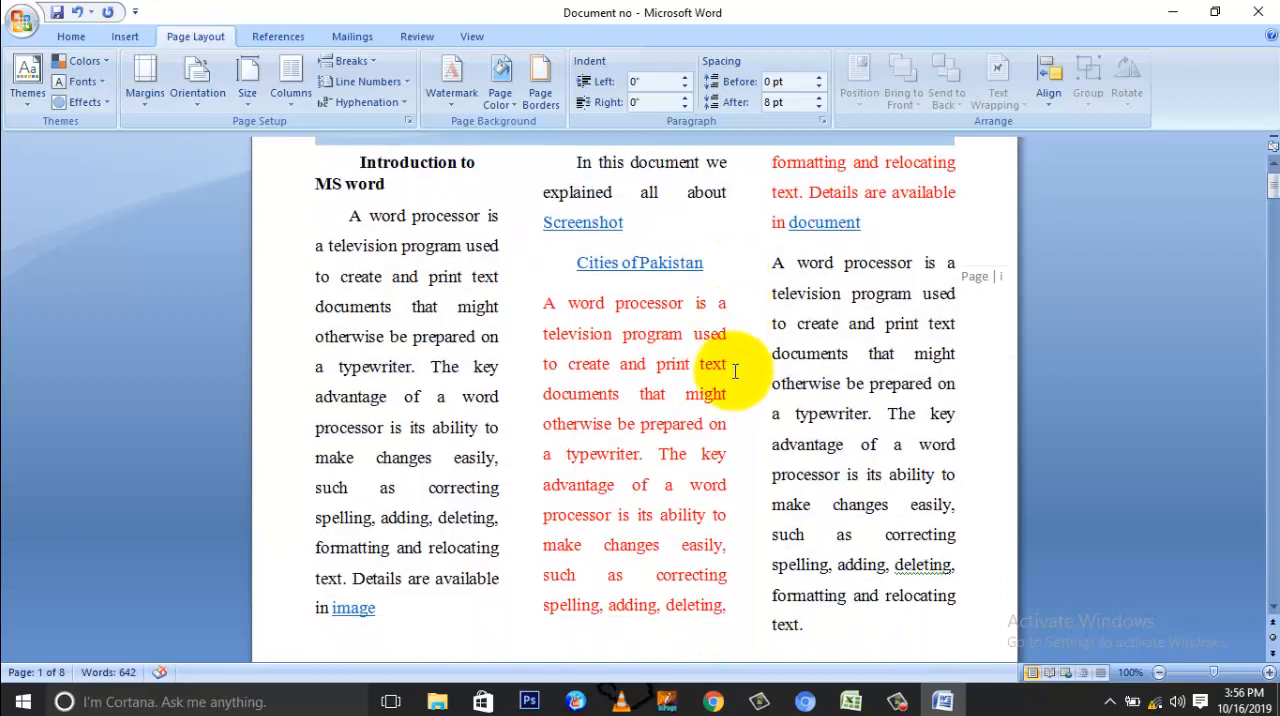
pyautogui.scroll(-6, 735, 371)
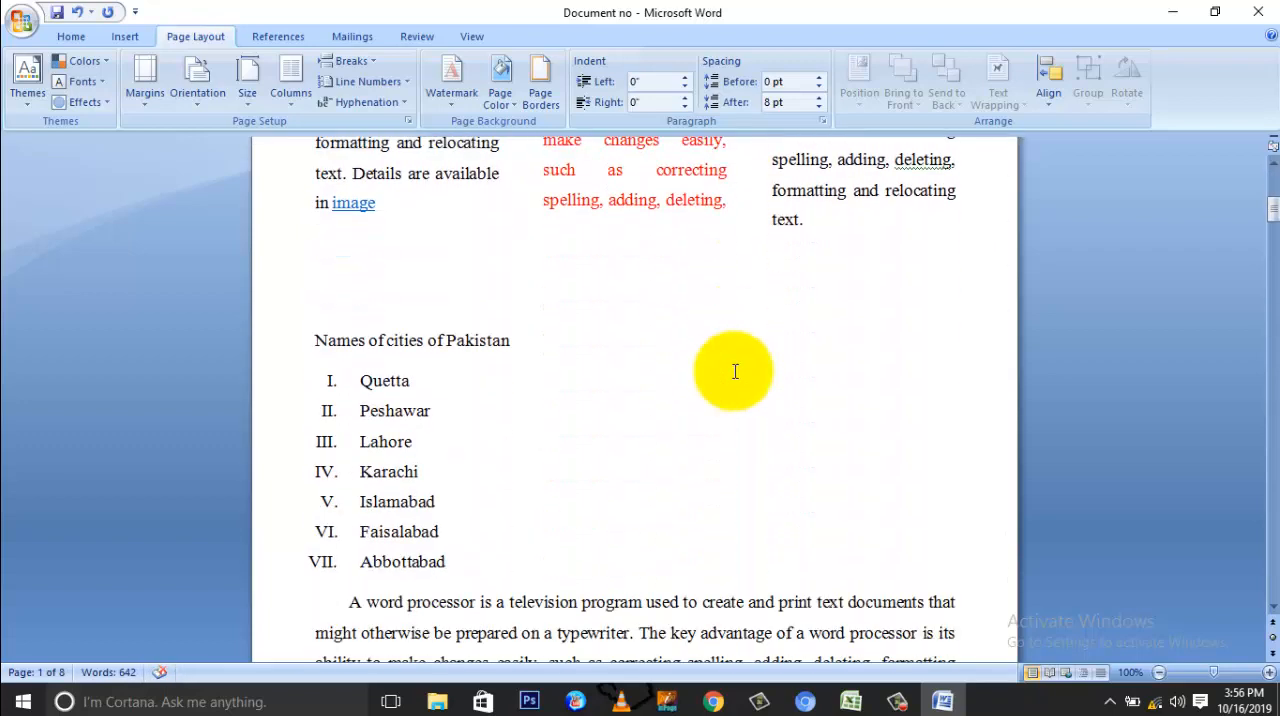
pyautogui.scroll(10, 735, 371)
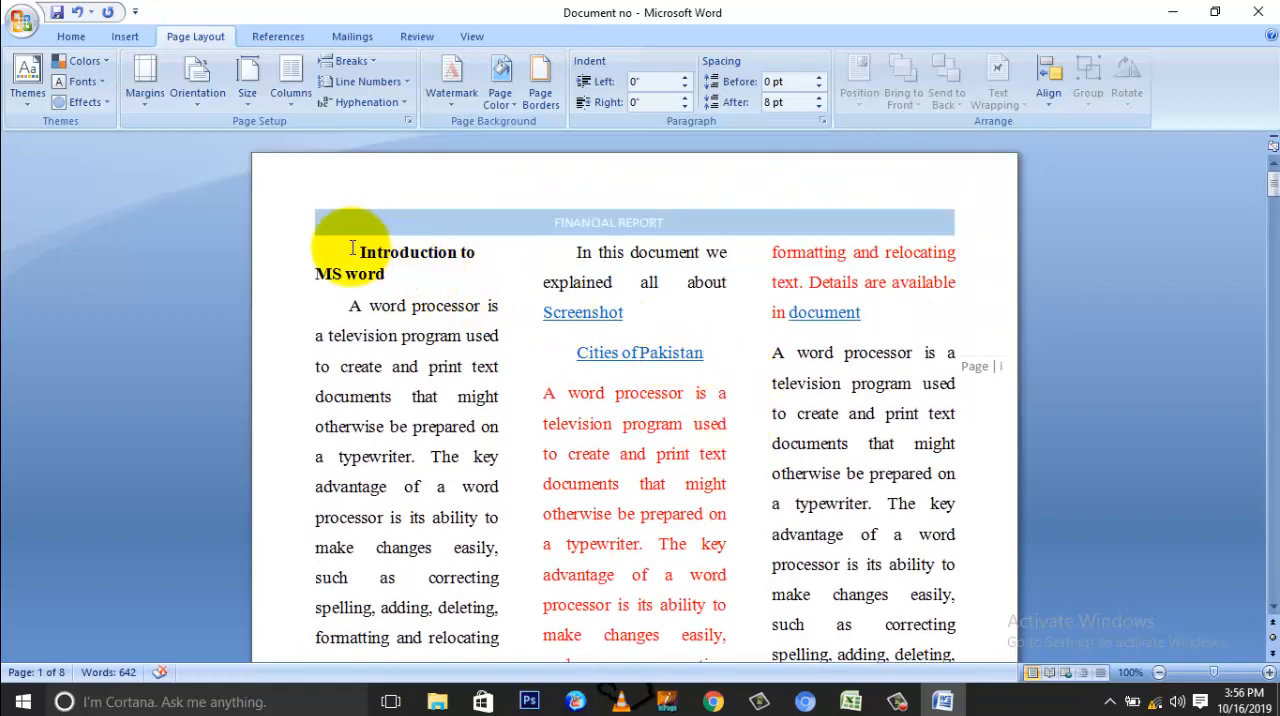
# Step: Lay out the text from the introduction heading through the two paragraphs after the cities list in two columns and check the result
pyautogui.moveTo(350, 251); pyautogui.dragTo(457, 429)
pyautogui.scroll(-13, 600, 420)
pyautogui.scroll(-6, 920, 491)
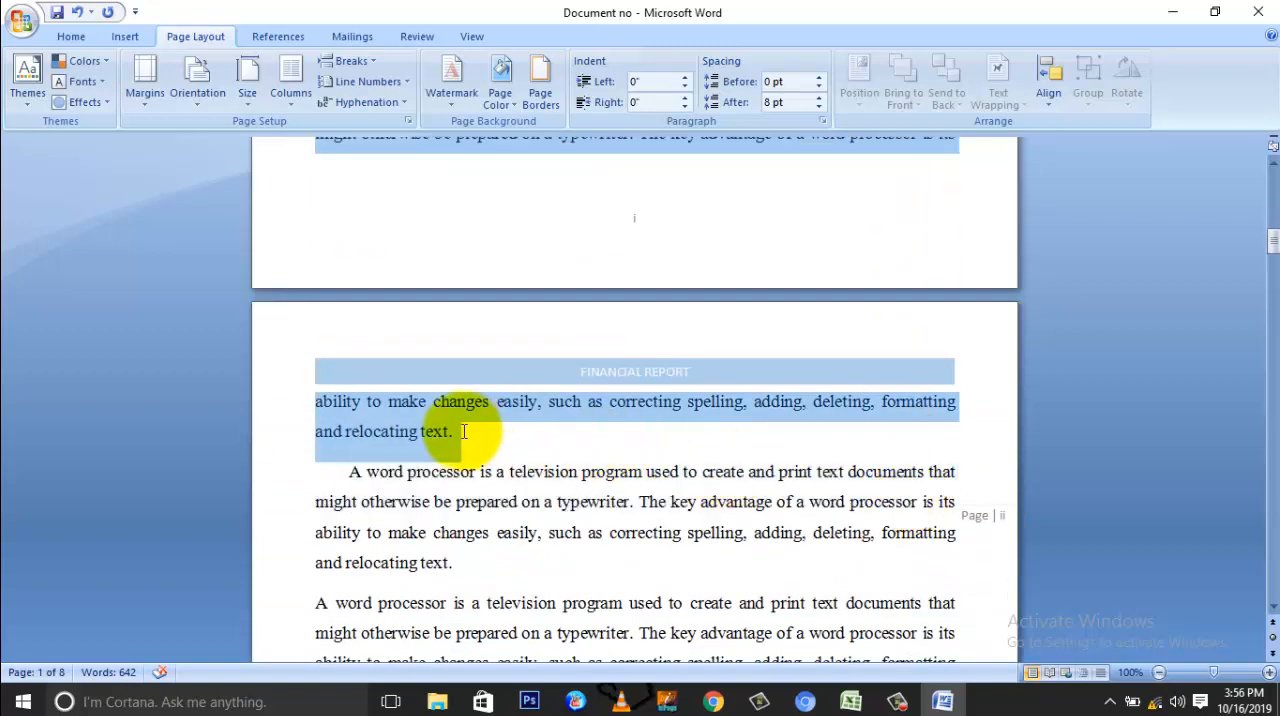
pyautogui.click(285, 100)
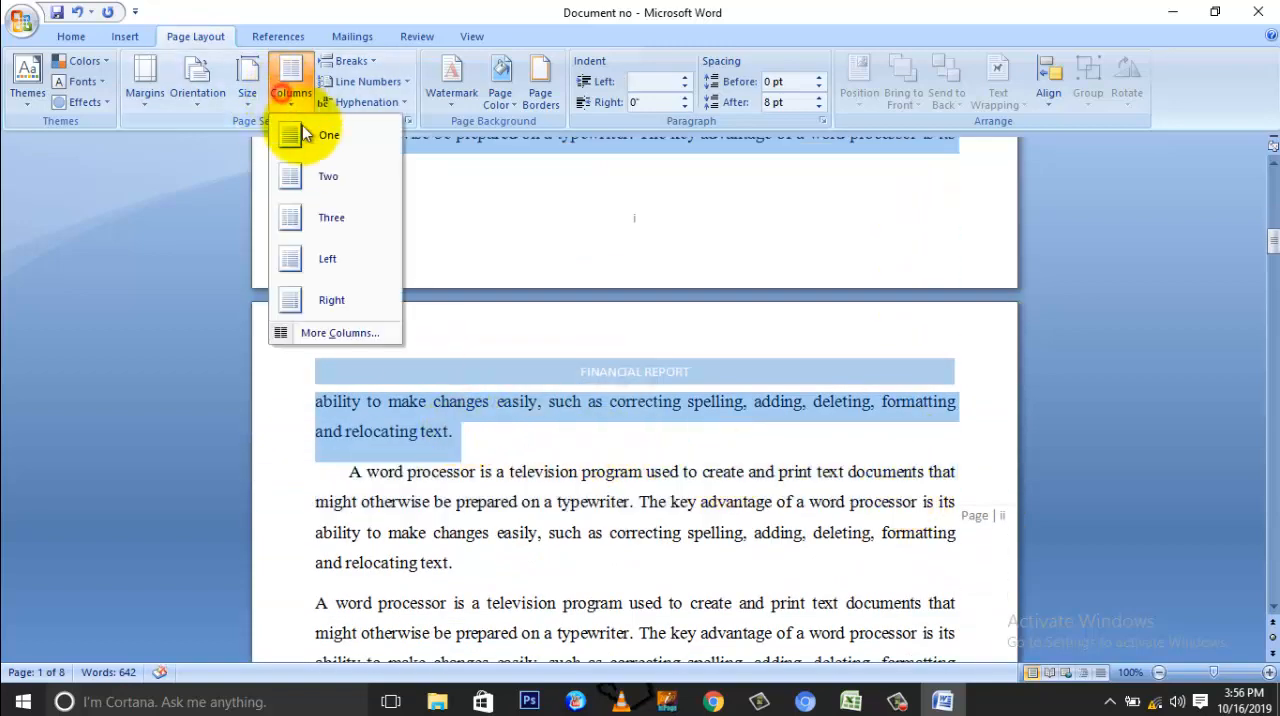
pyautogui.click(335, 175)
pyautogui.scroll(6, 475, 320)
pyautogui.scroll(10, 477, 330)
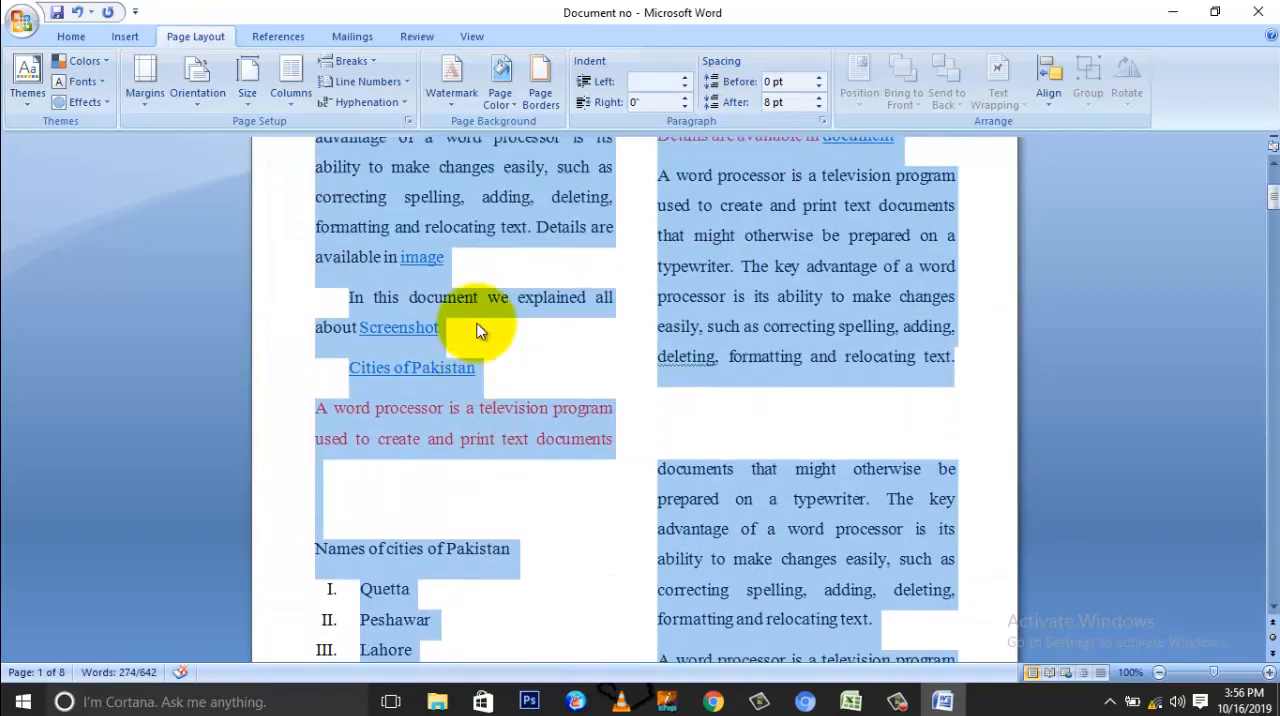
pyautogui.scroll(-5, 477, 330)
pyautogui.scroll(-5, 477, 330)
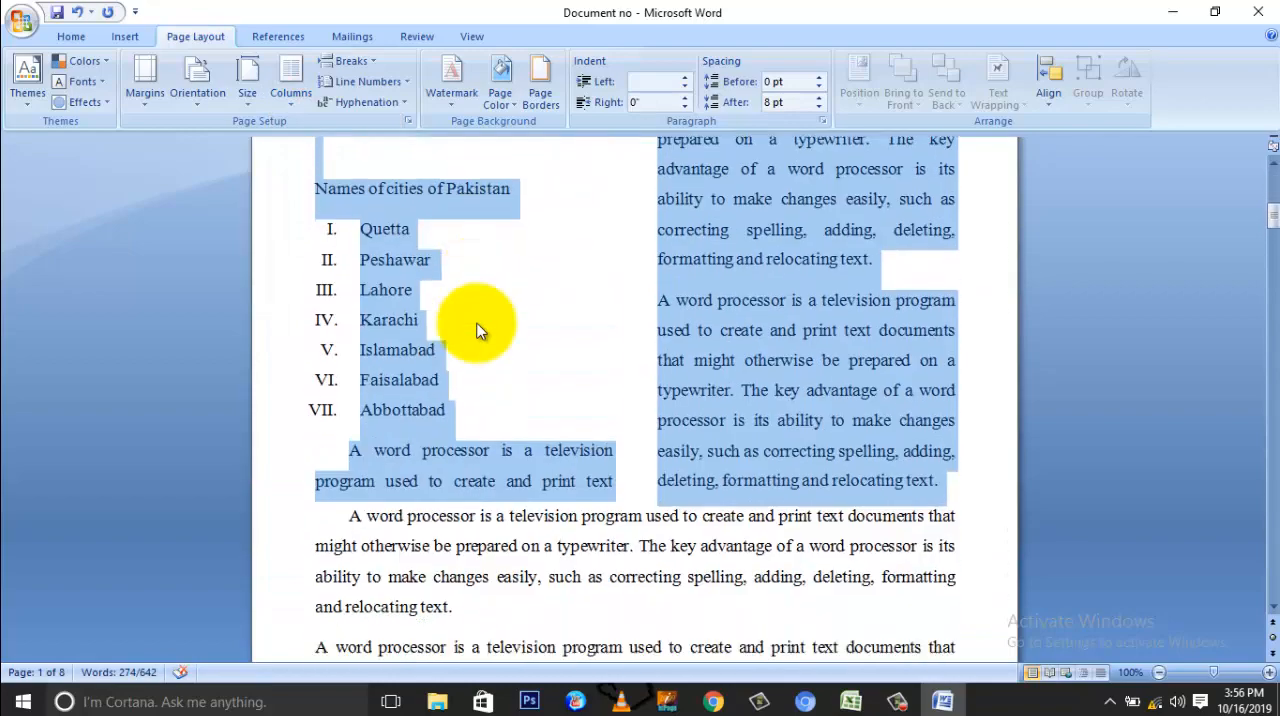
pyautogui.scroll(2, 477, 330)
pyautogui.scroll(-2, 477, 330)
pyautogui.scroll(10, 477, 330)
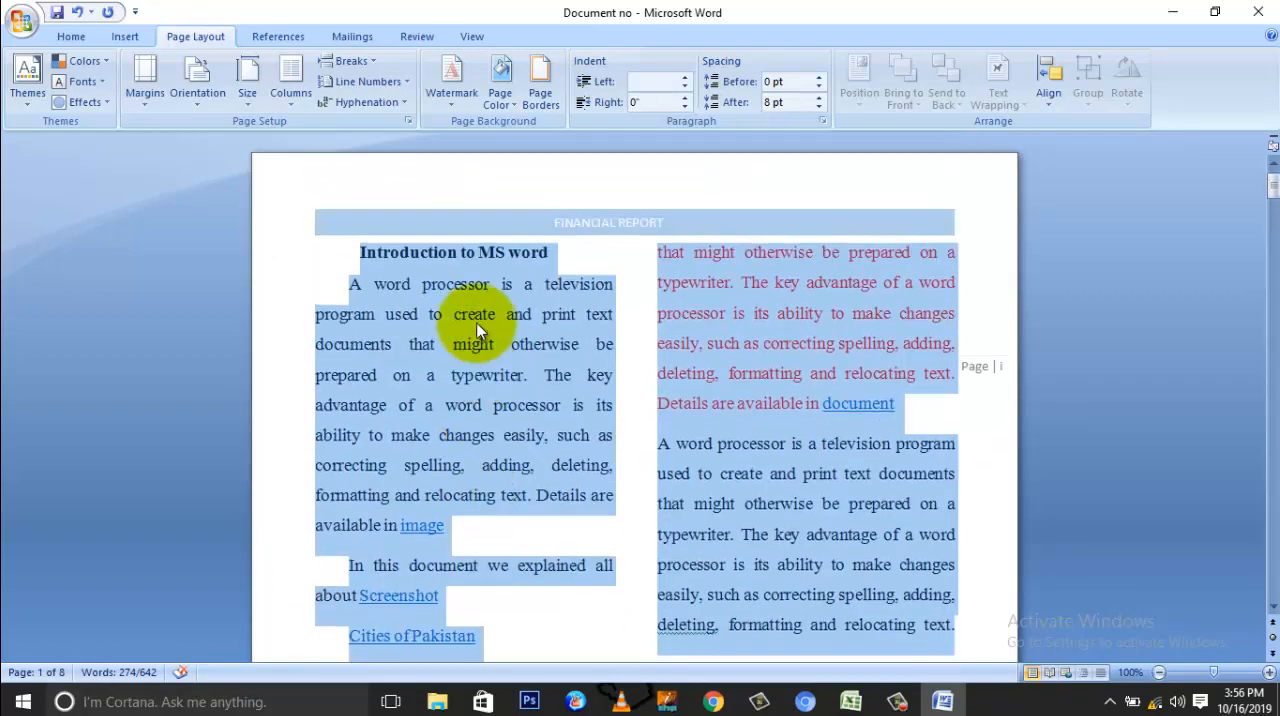
# Step: Examine how the two-column text continues from the end of the first column below the cities list through the second column
pyautogui.scroll(-7, 477, 330)
pyautogui.click(586, 538)
pyautogui.scroll(-3, 528, 536)
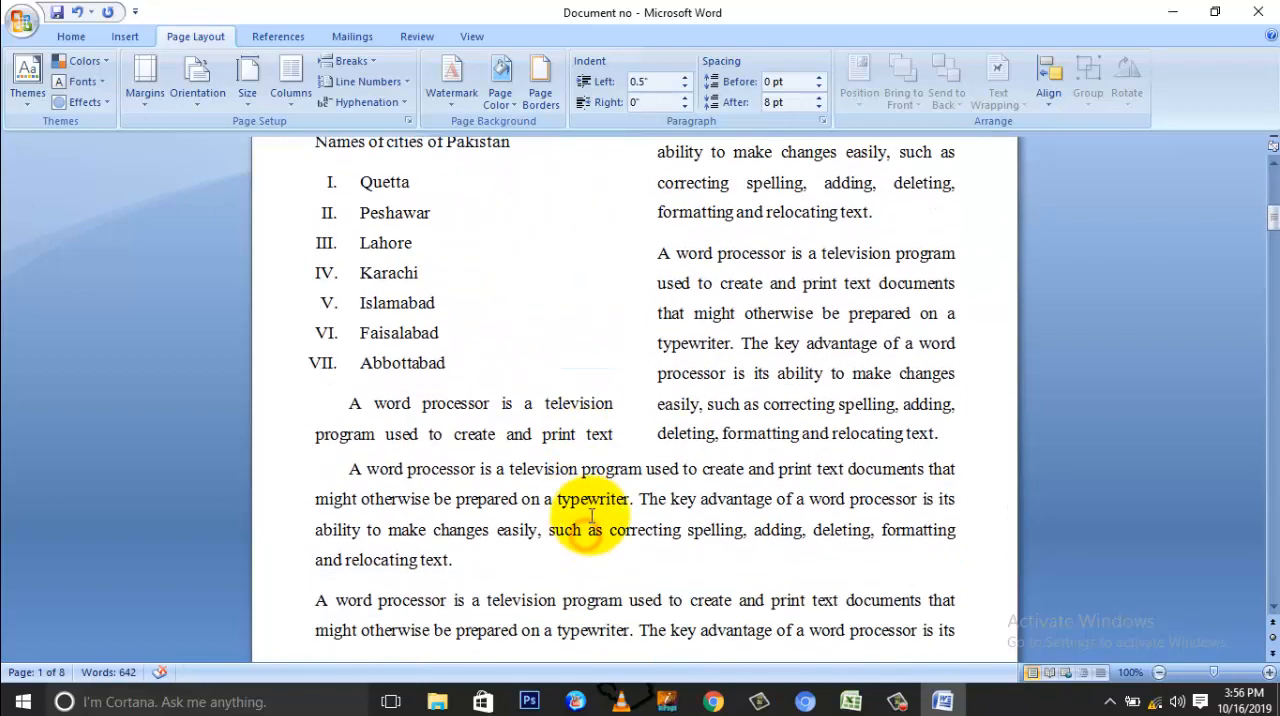
pyautogui.click(617, 434)
pyautogui.scroll(7, 624, 432)
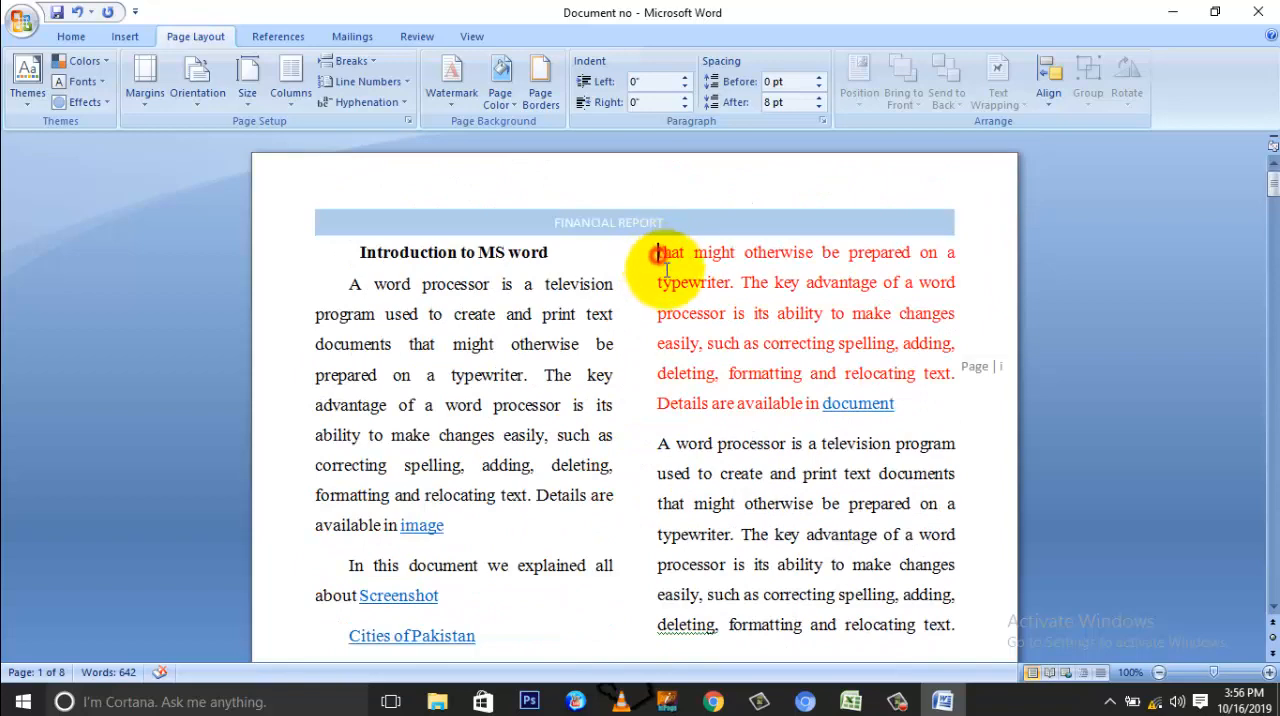
pyautogui.scroll(-8, 688, 320)
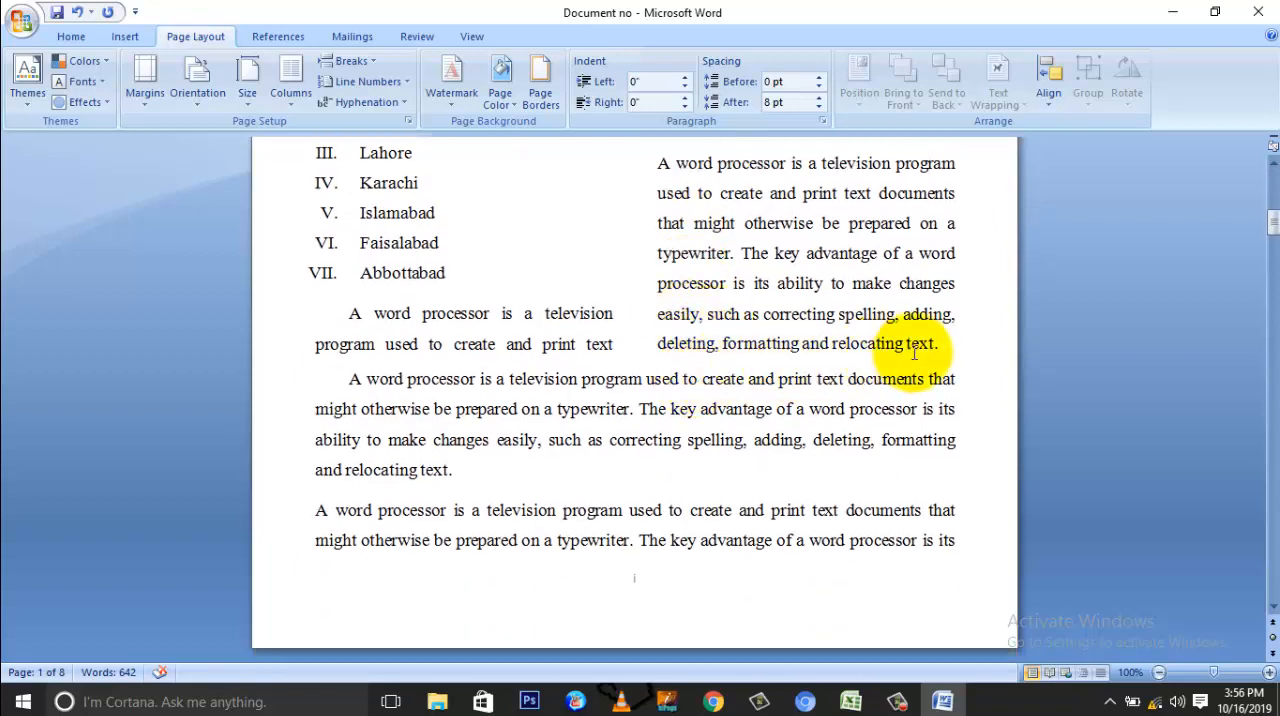
pyautogui.click(950, 342)
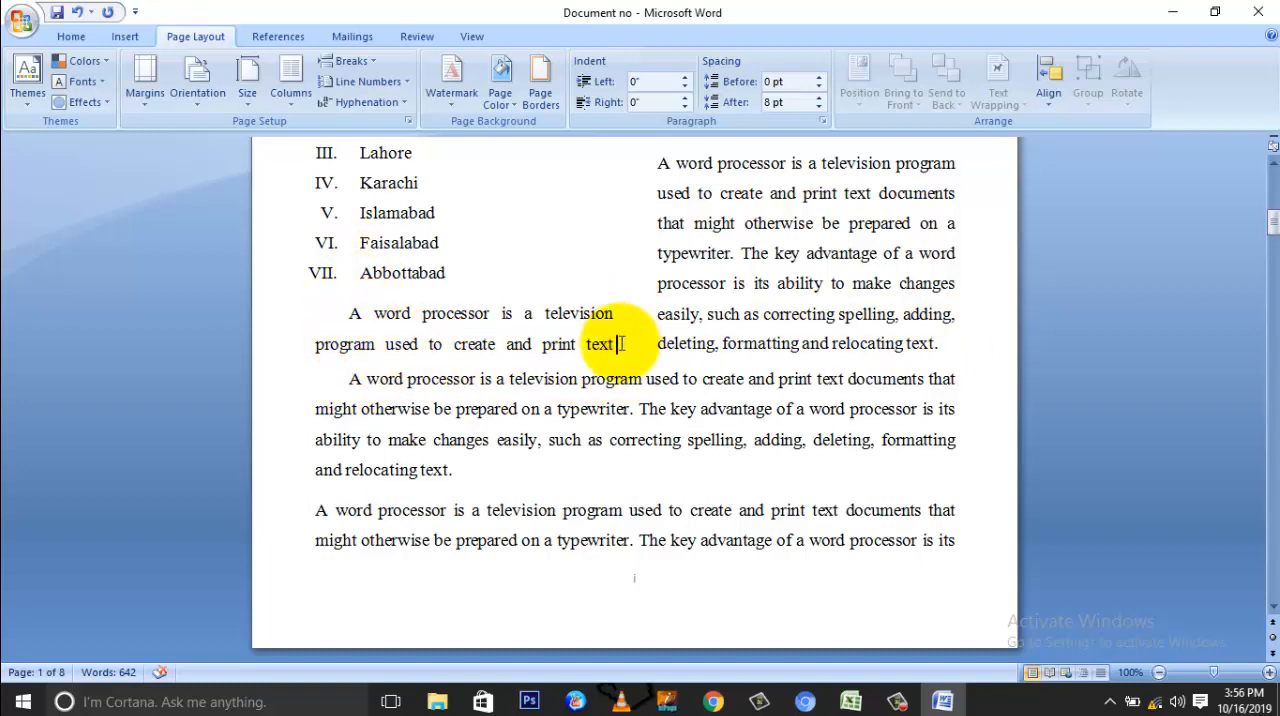
# Step: Return the two-column text, from the "Introduction to MS word" heading to the end of the second column, to one column
pyautogui.moveTo(948, 343); pyautogui.dragTo(352, 258)
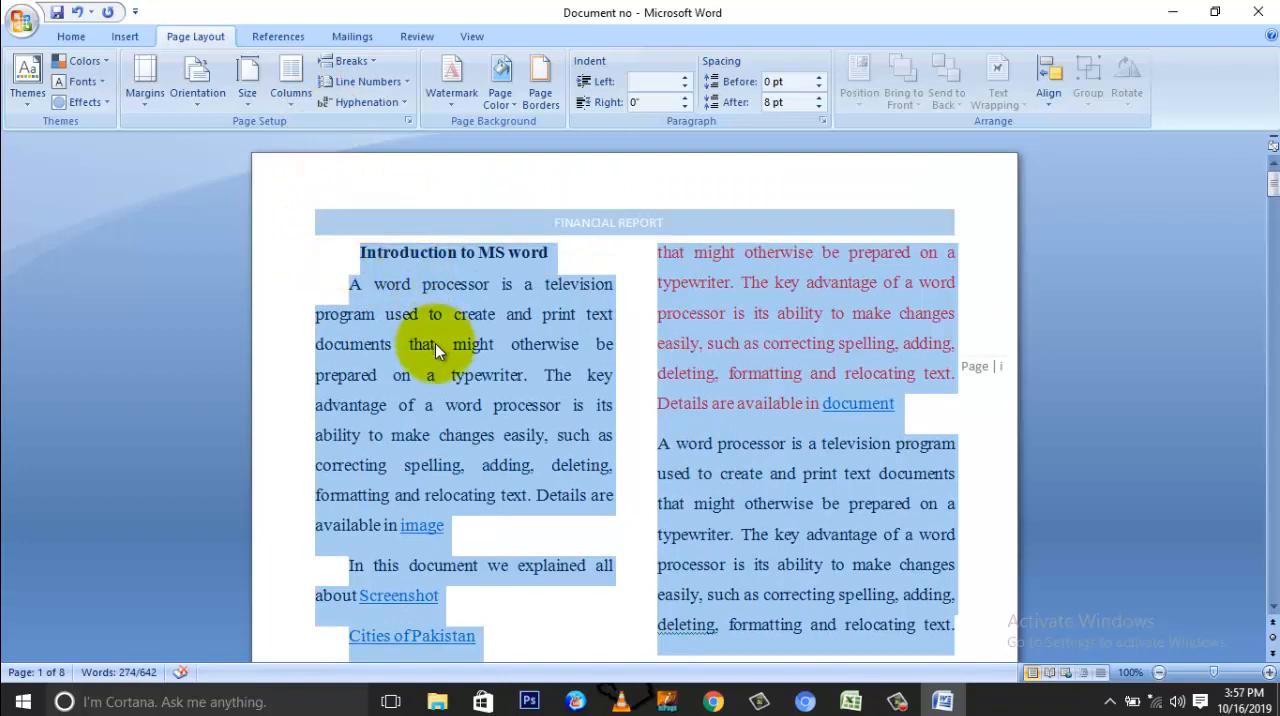
pyautogui.click(297, 105)
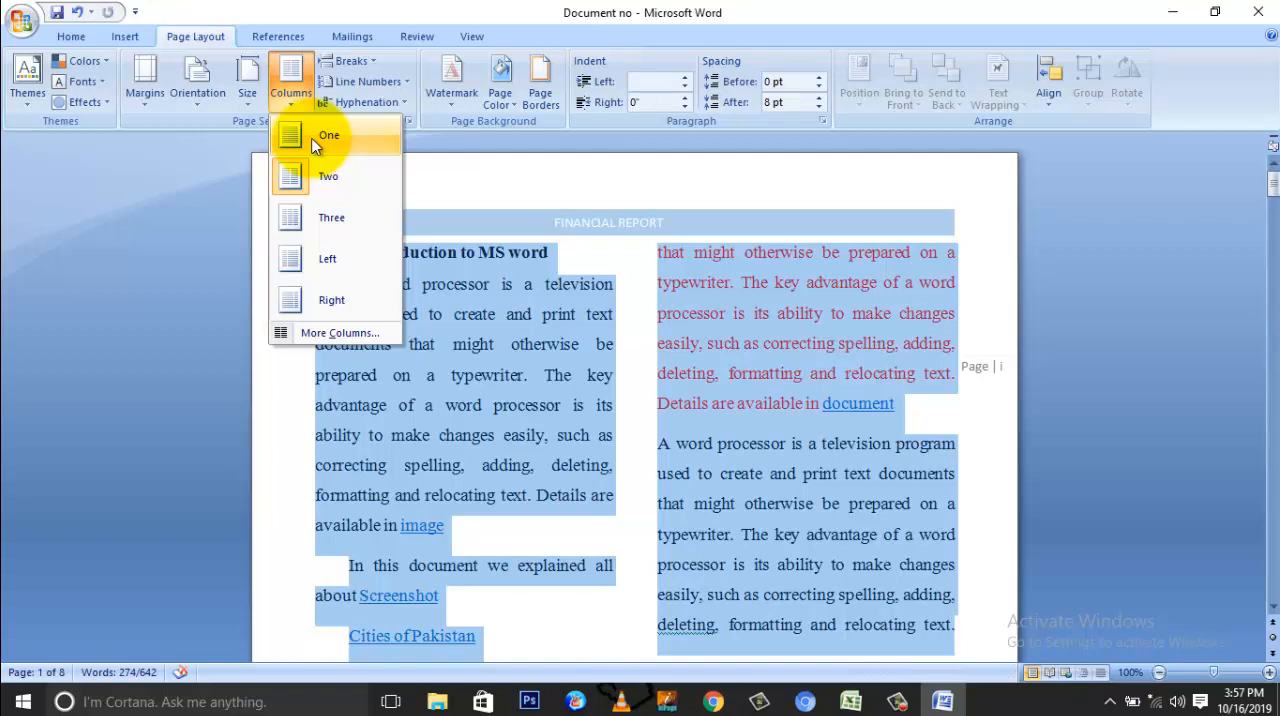
pyautogui.click(314, 142)
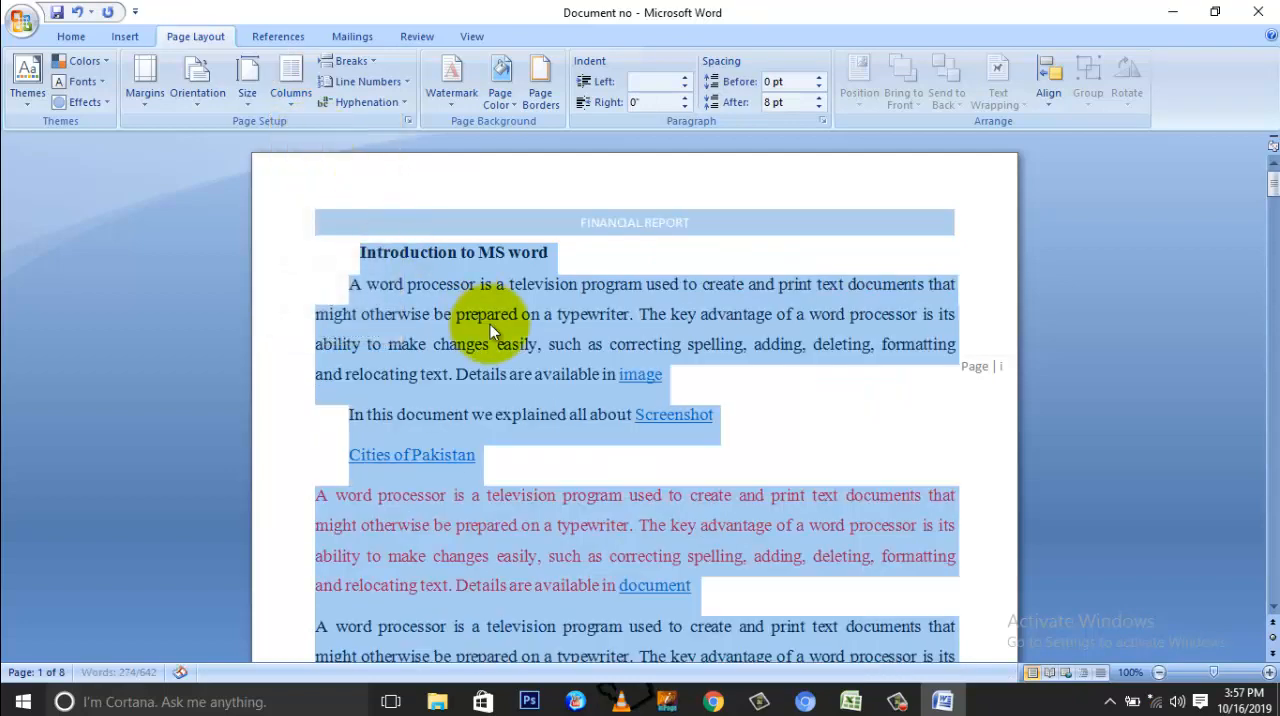